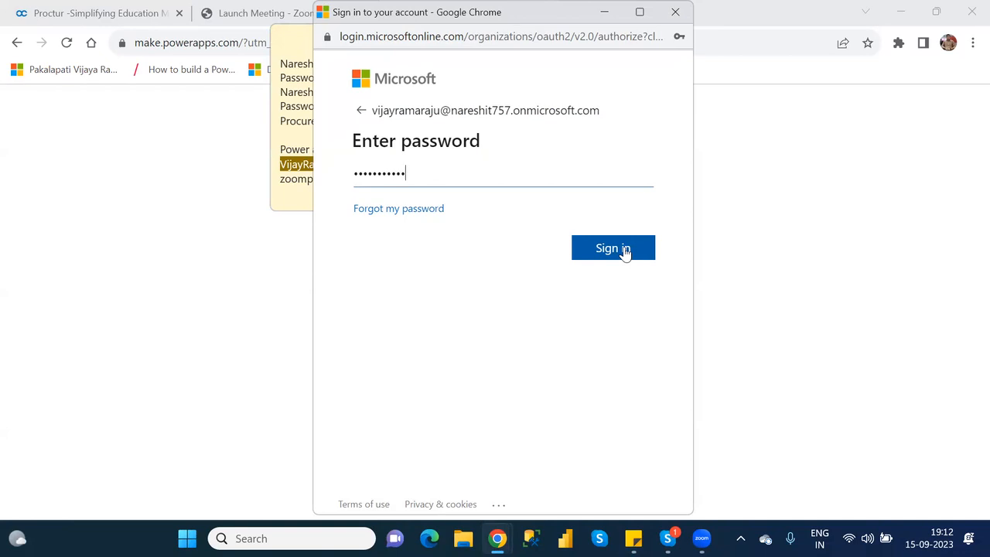
Submit the account sign-in and load the Power Apps site at powerapps.microsoft.com
click(625, 254)
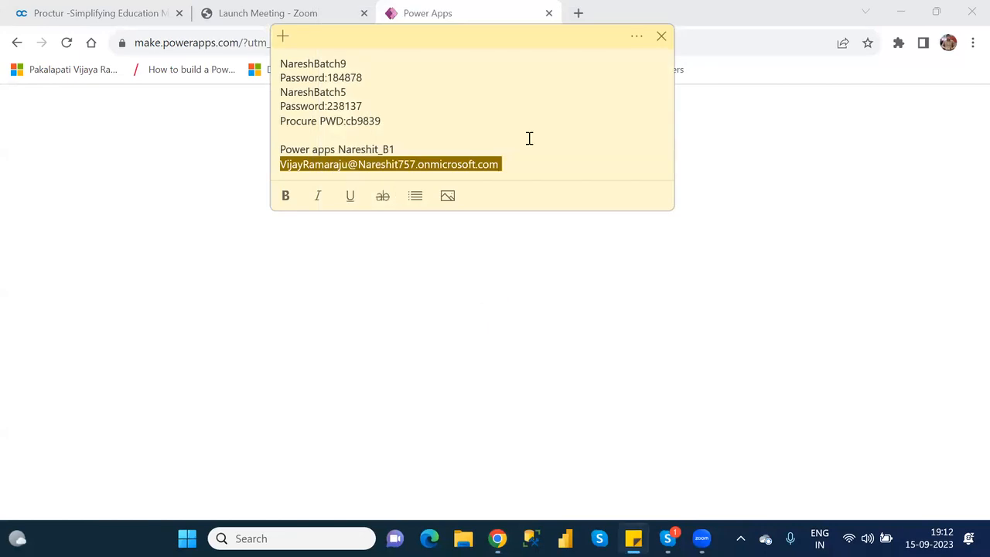
click(740, 135)
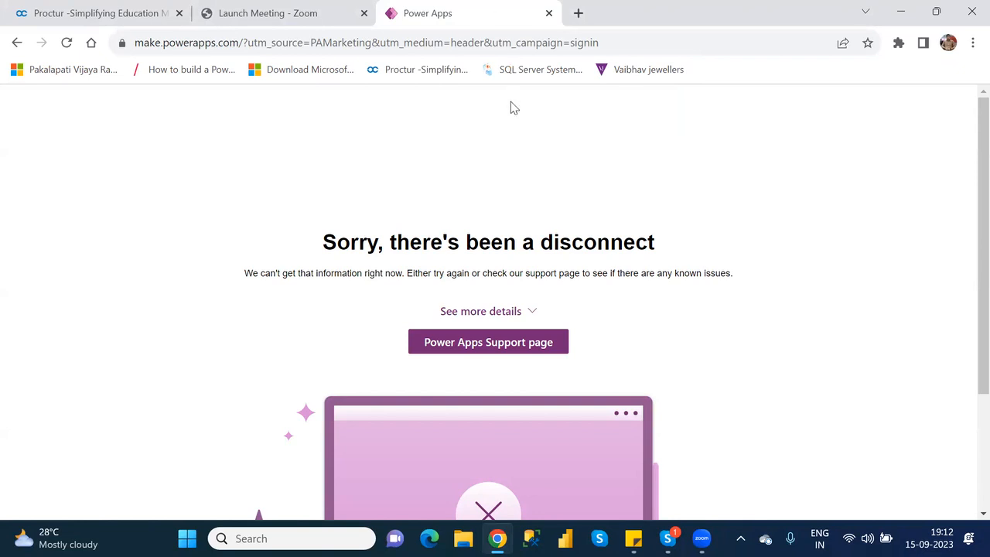
click(479, 44)
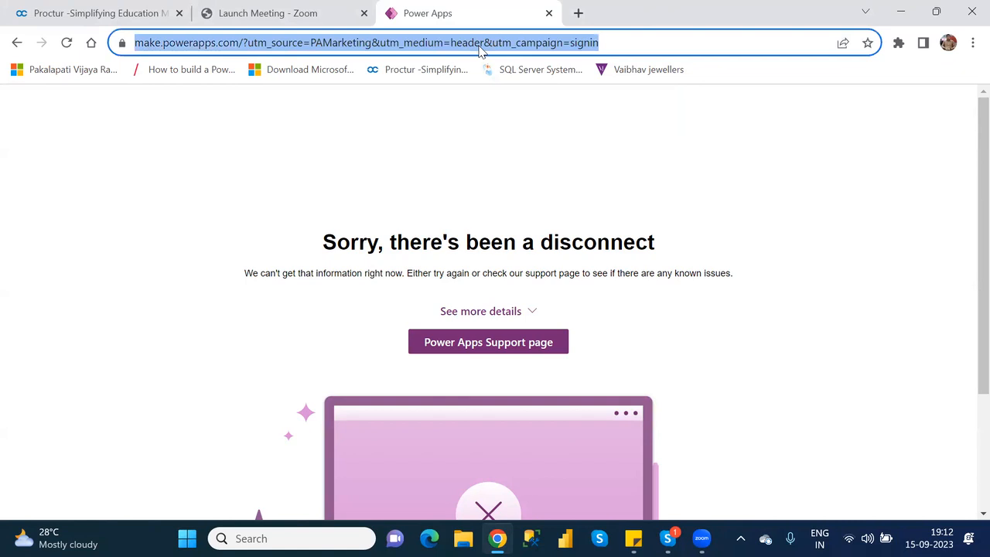
text(pow)
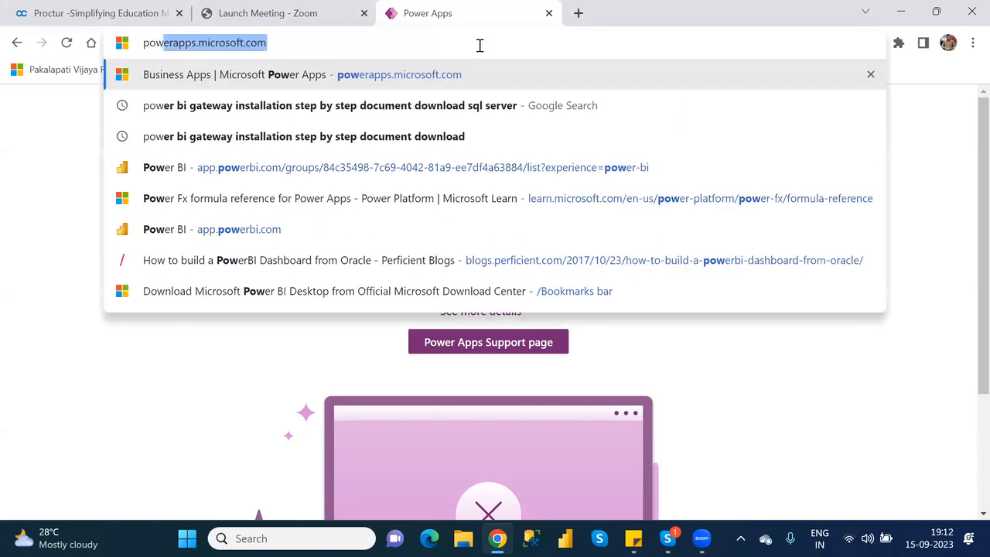
key(Return)
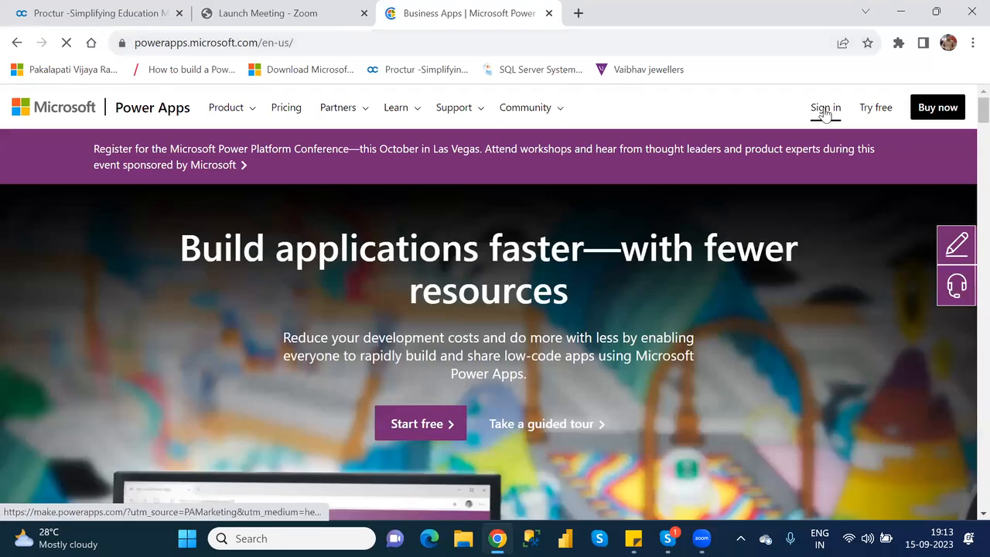
Sign in to Power Apps and switch the environment to NareshIT_B1
click(826, 112)
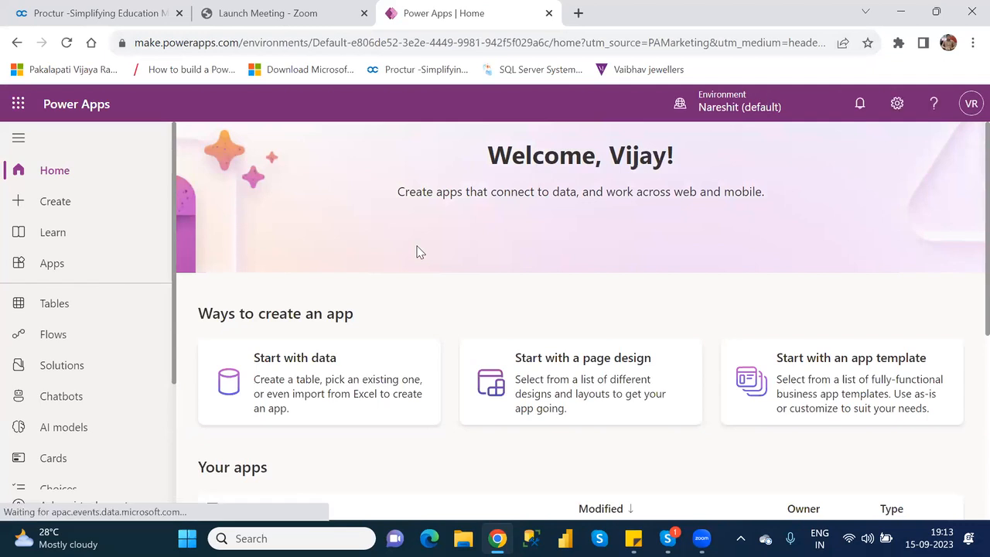
click(729, 116)
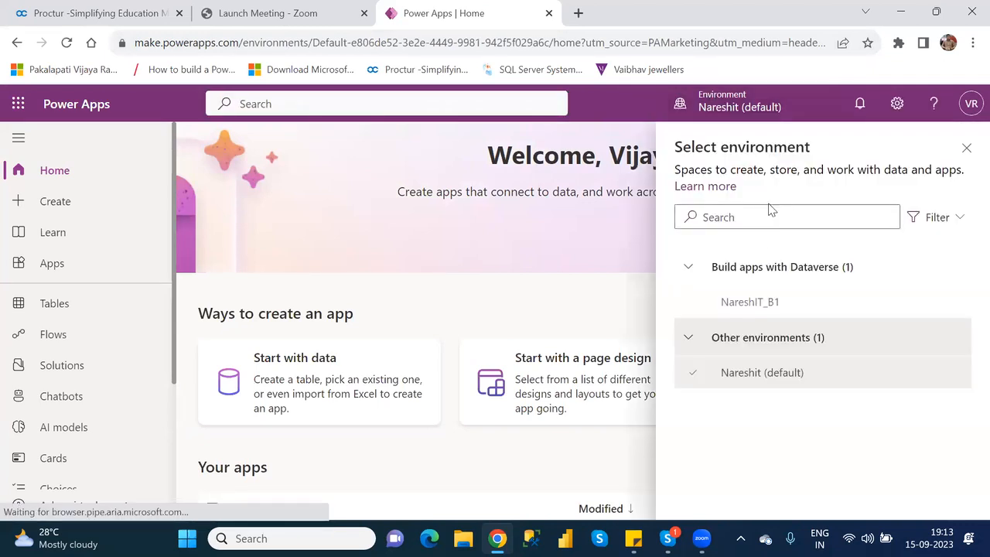
click(759, 304)
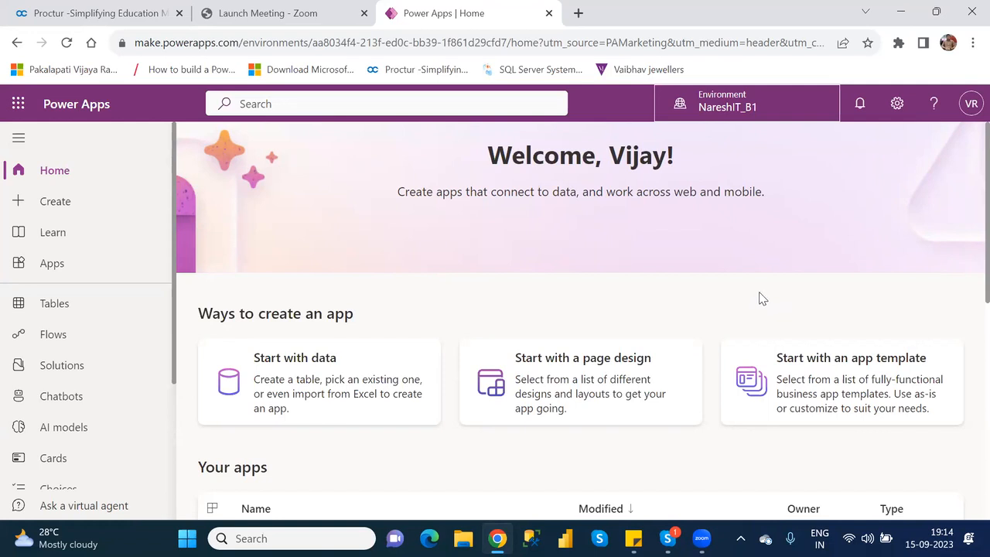
Open the Power Platform admin center from the Power Apps settings and sign in with the already signed-in onmicrosoft.com account
click(897, 104)
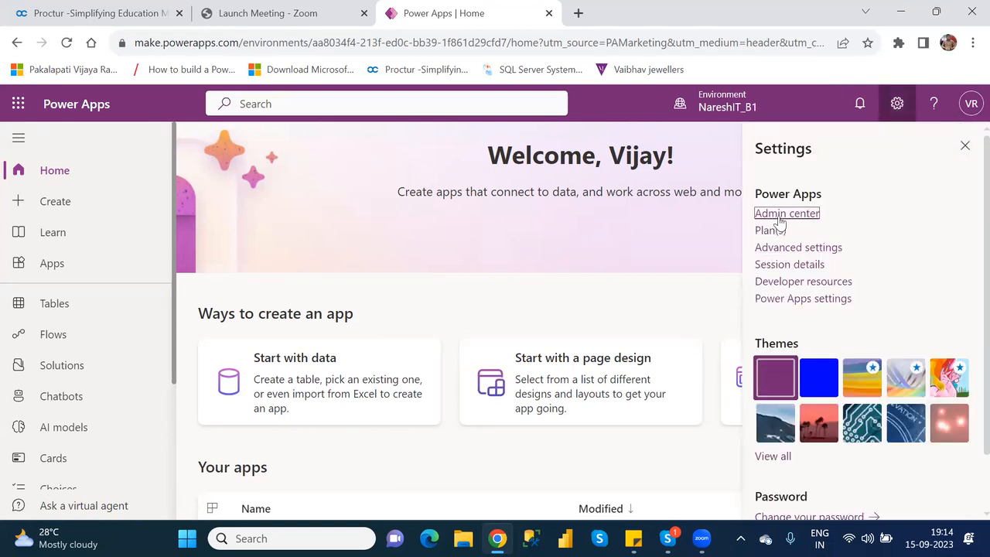
click(782, 215)
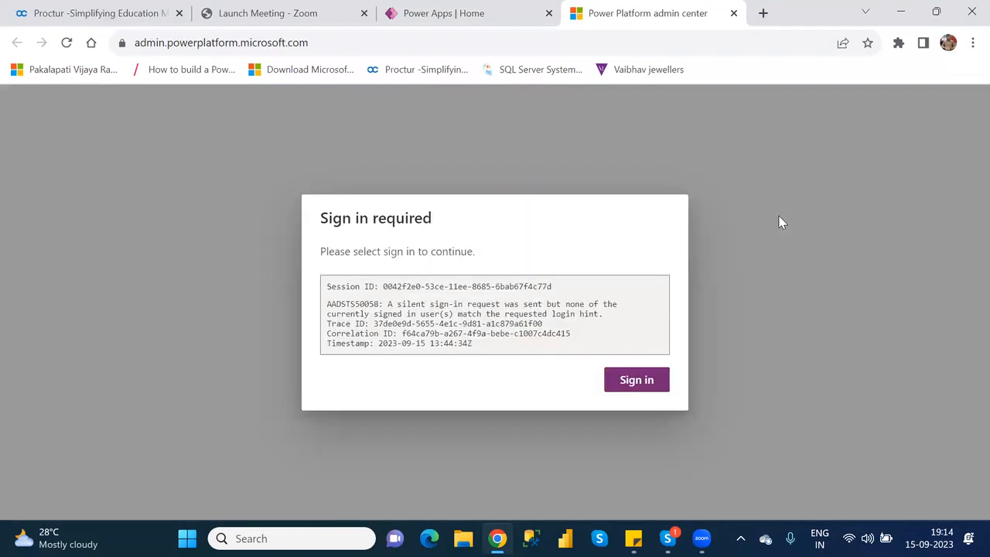
click(639, 380)
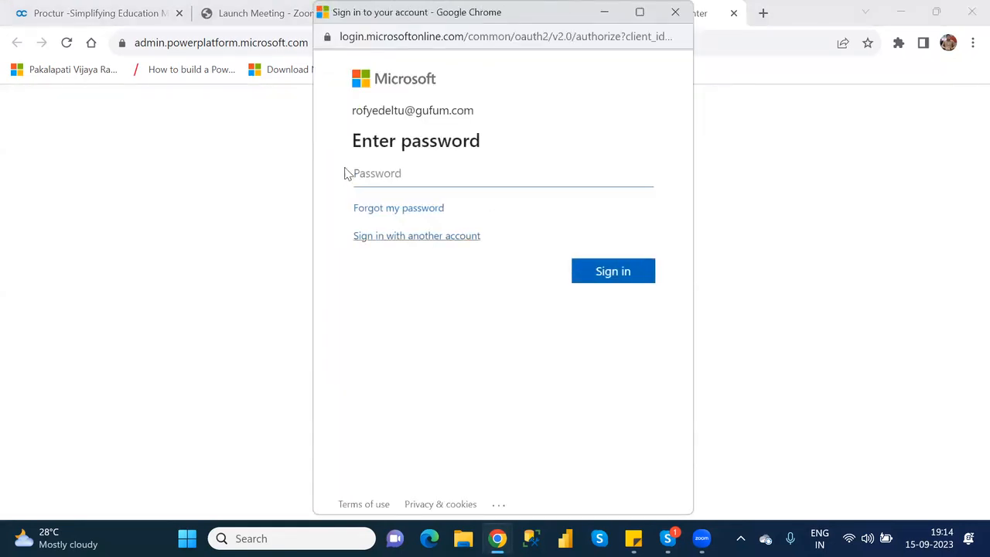
click(434, 240)
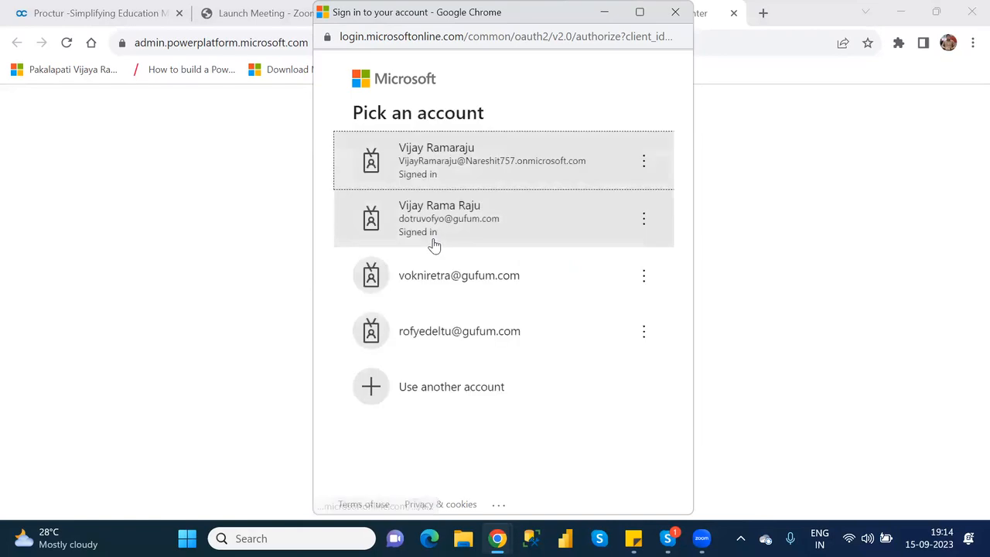
click(483, 170)
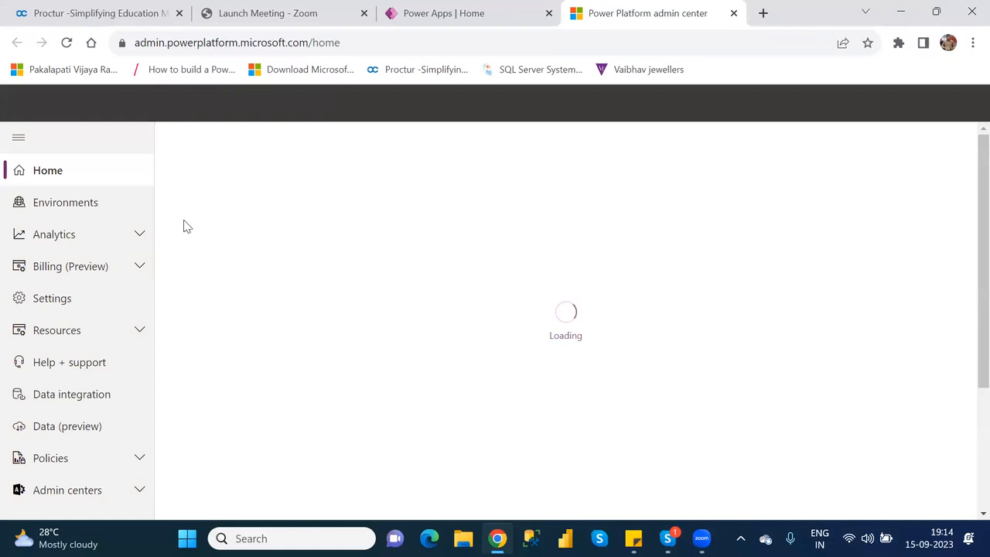
Check the Managed Environments options of the NareshIT_B1 environment without enabling them, and open that environment's settings
click(89, 202)
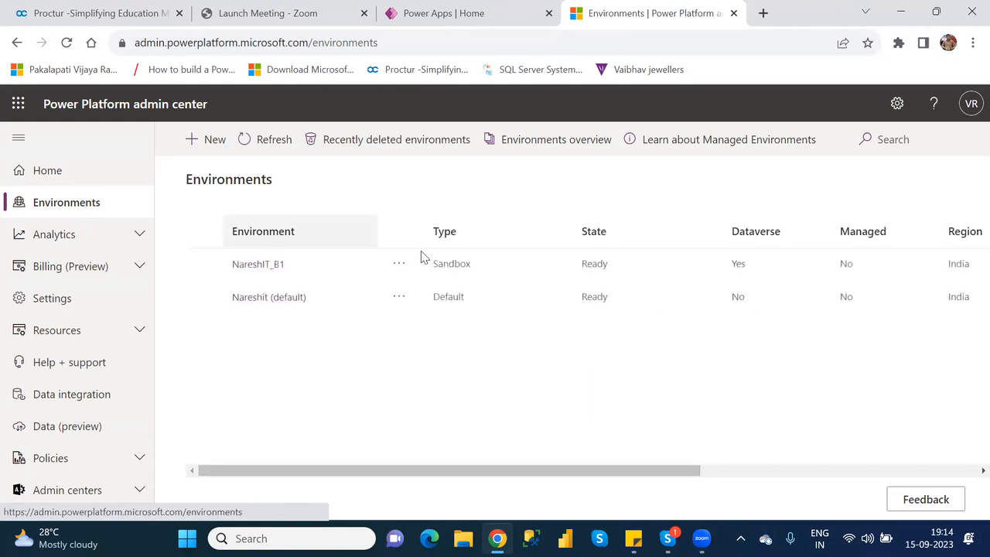
click(206, 273)
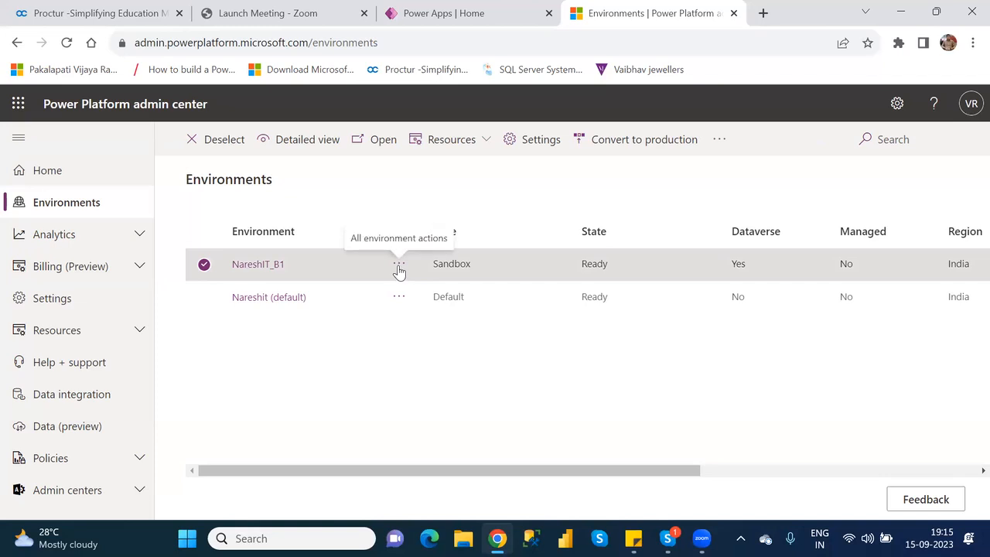
click(398, 267)
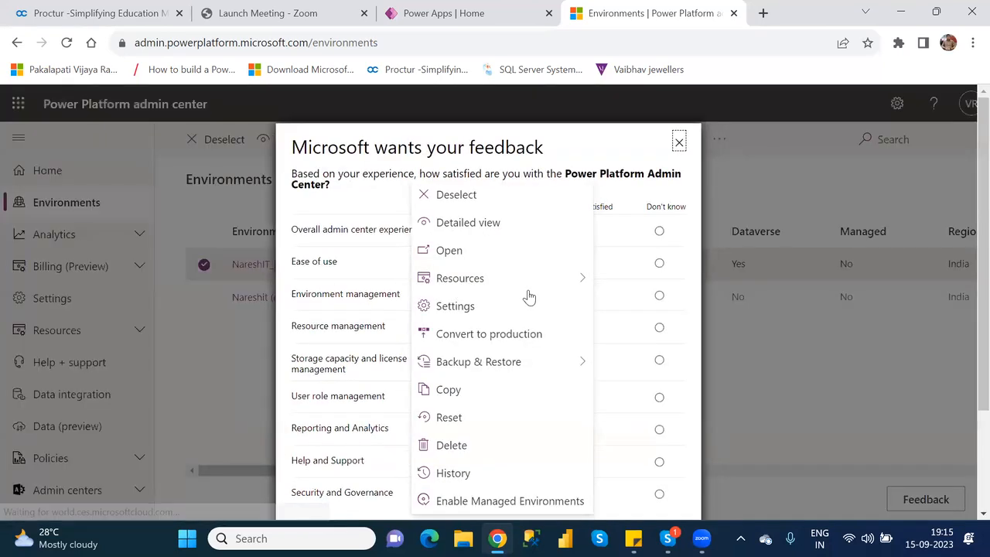
mouse_move(526, 294)
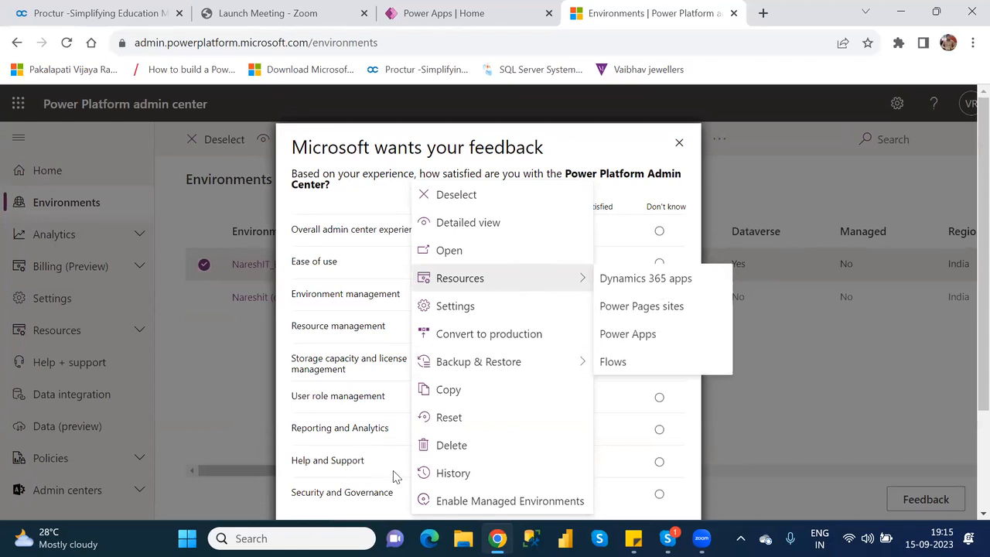
click(510, 502)
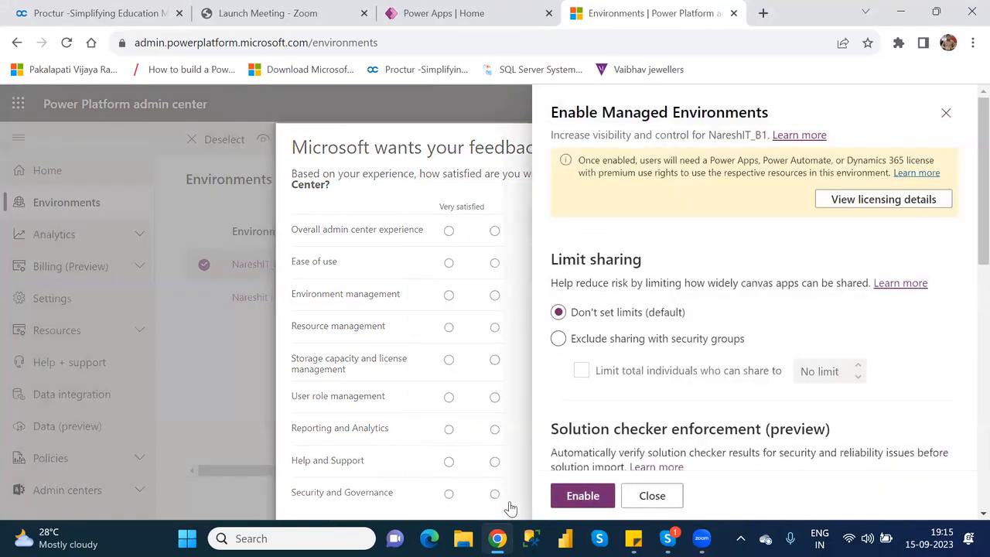
click(943, 117)
click(678, 146)
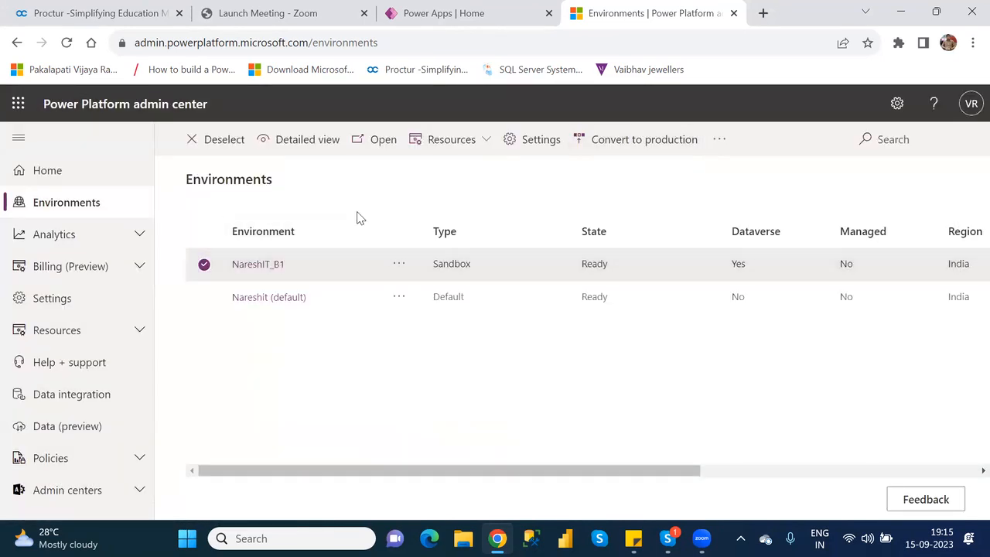
click(529, 140)
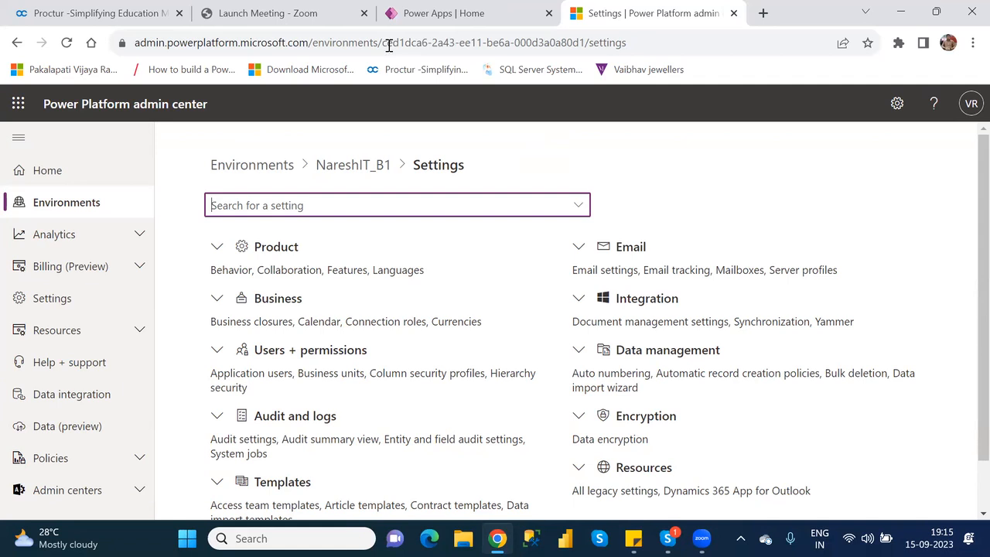
Search Google in a new browser tab for "how to extent the environment in power apps"
click(764, 14)
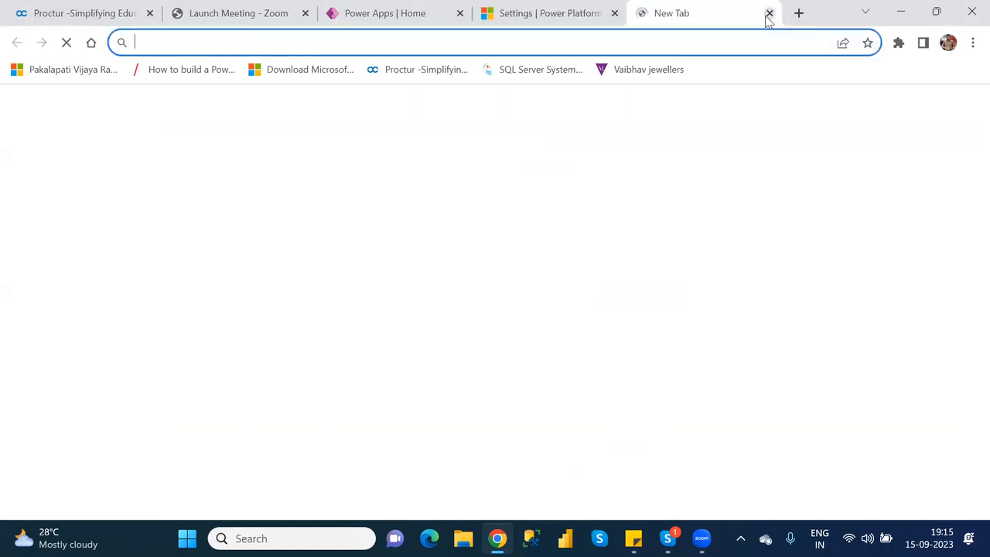
text(google.com)
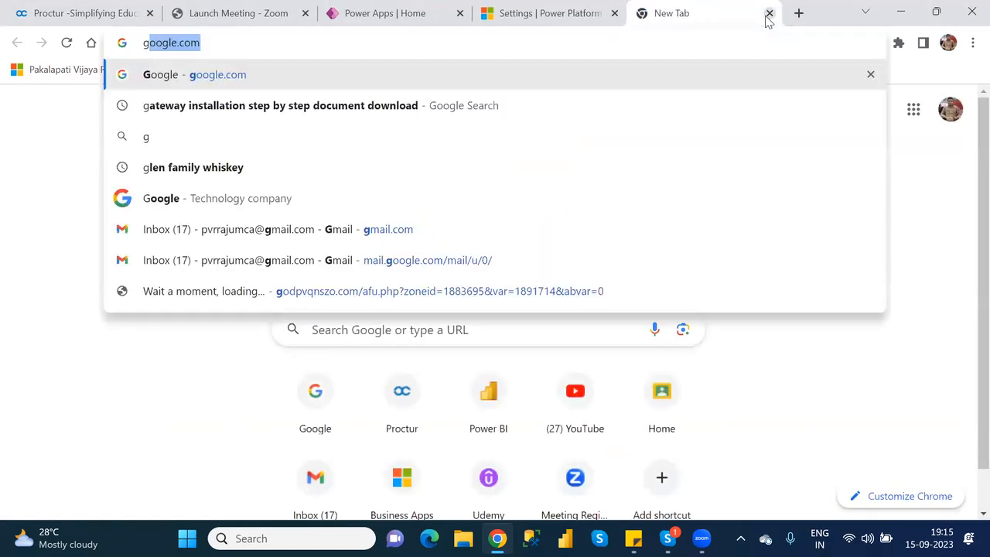
key(Return)
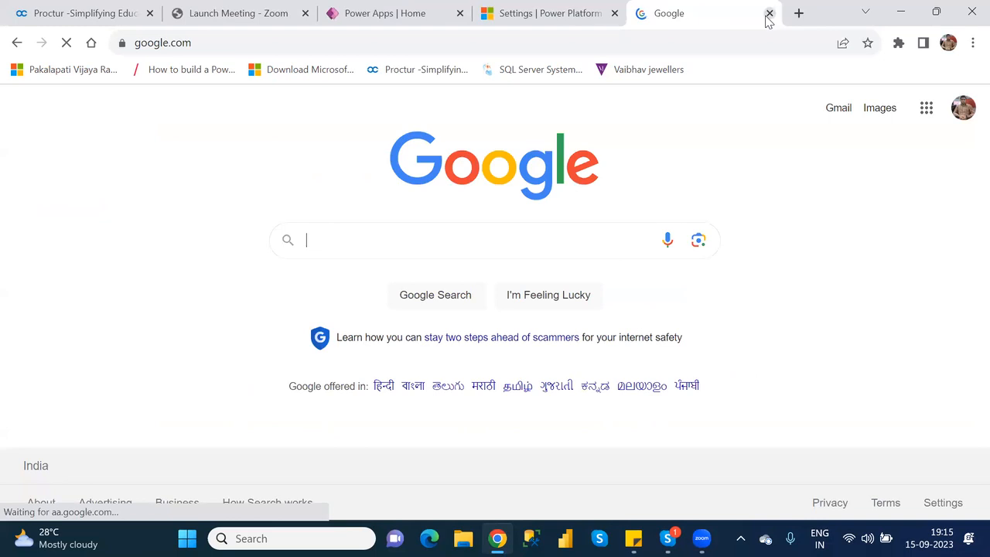
text(h)
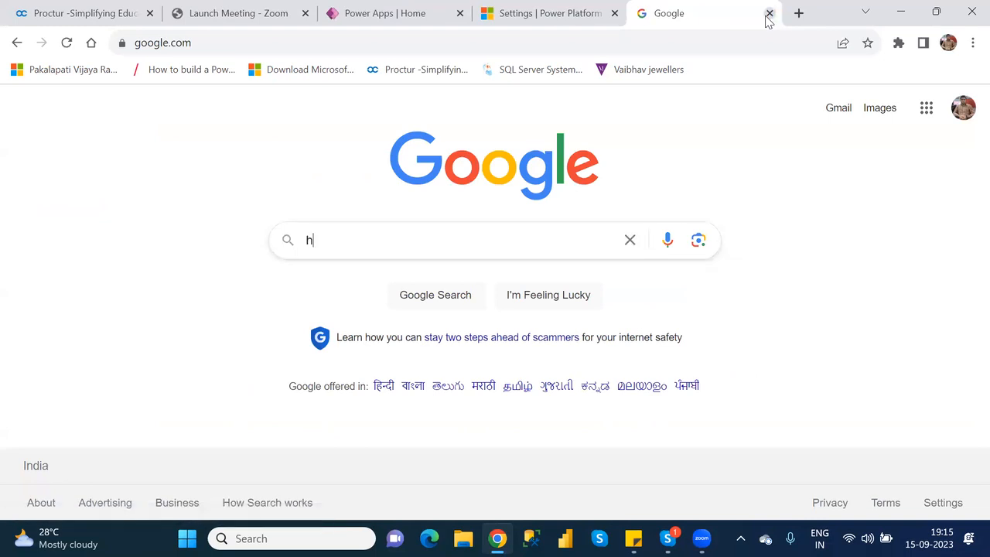
text(ow to extr)
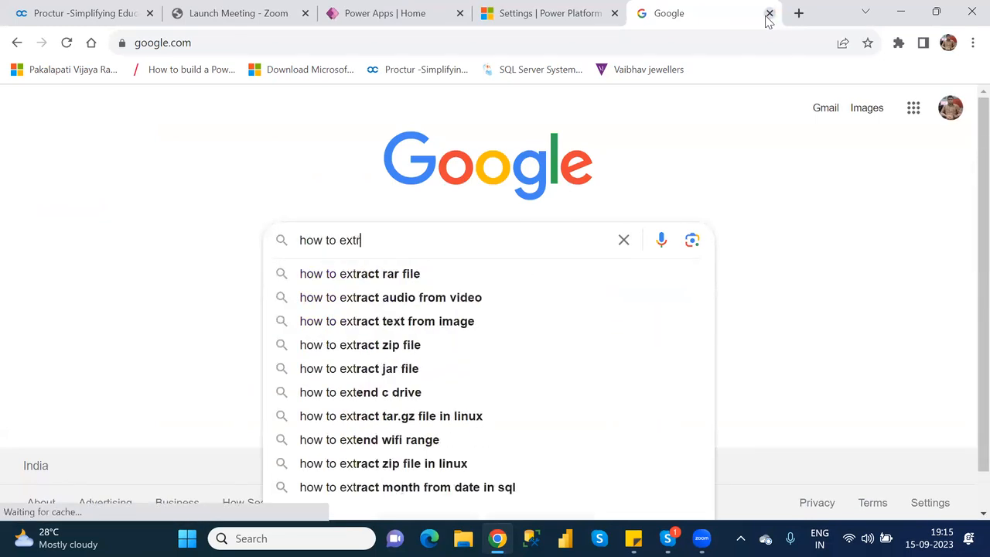
key(BackSpace)
text(ent the)
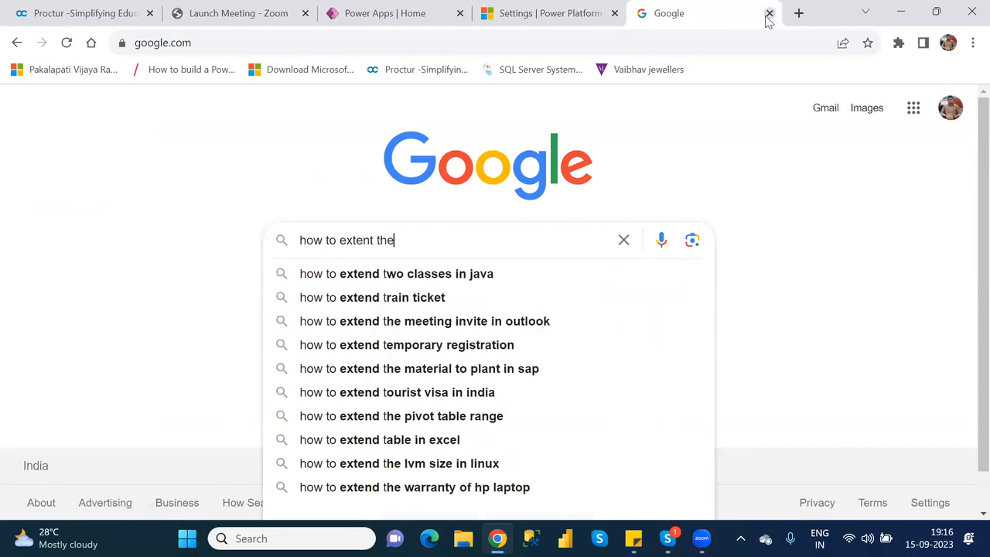
text( en)
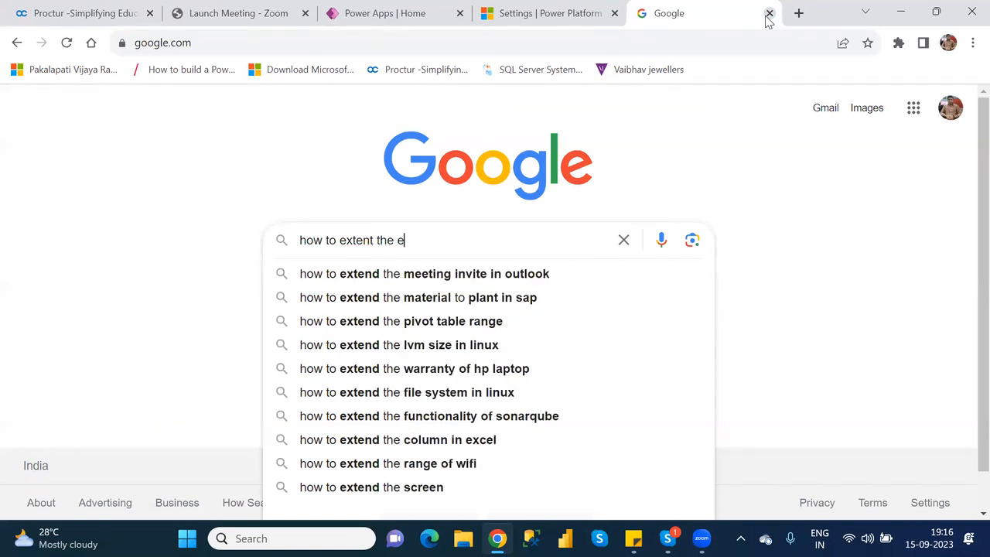
text(vo)
key(BackSpace)
text(iro)
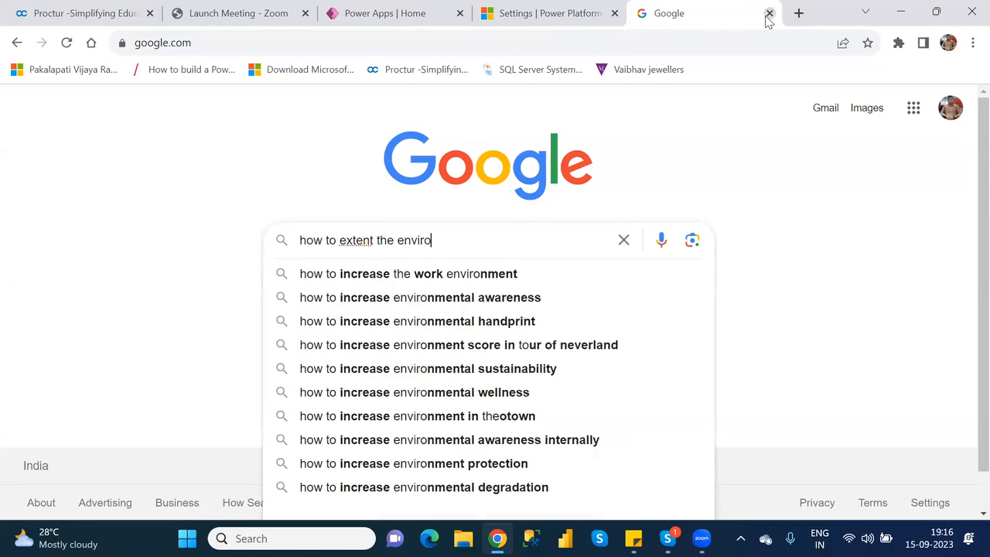
text(nment in lpo)
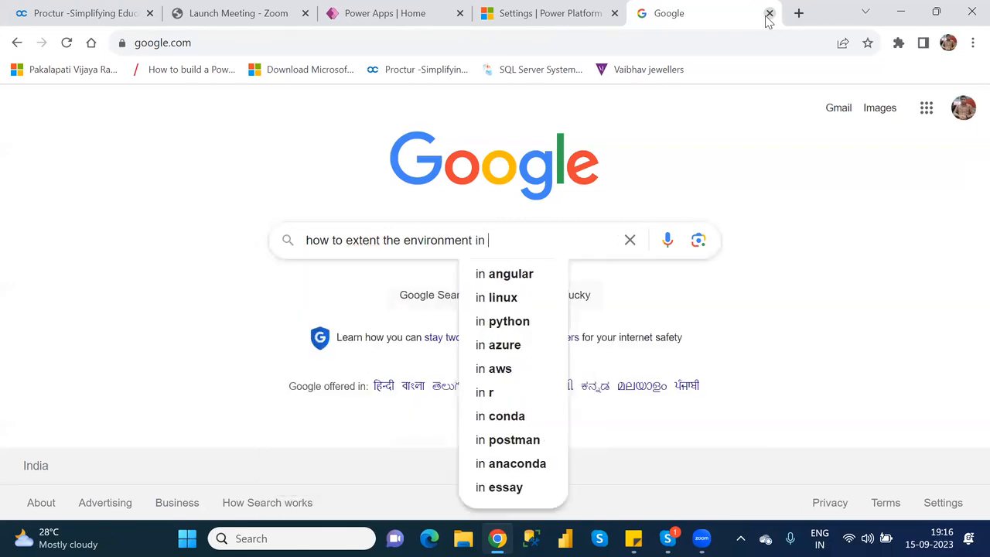
key(BackSpace)
key(BackSpace)
key(BackSpace)
text(power apps)
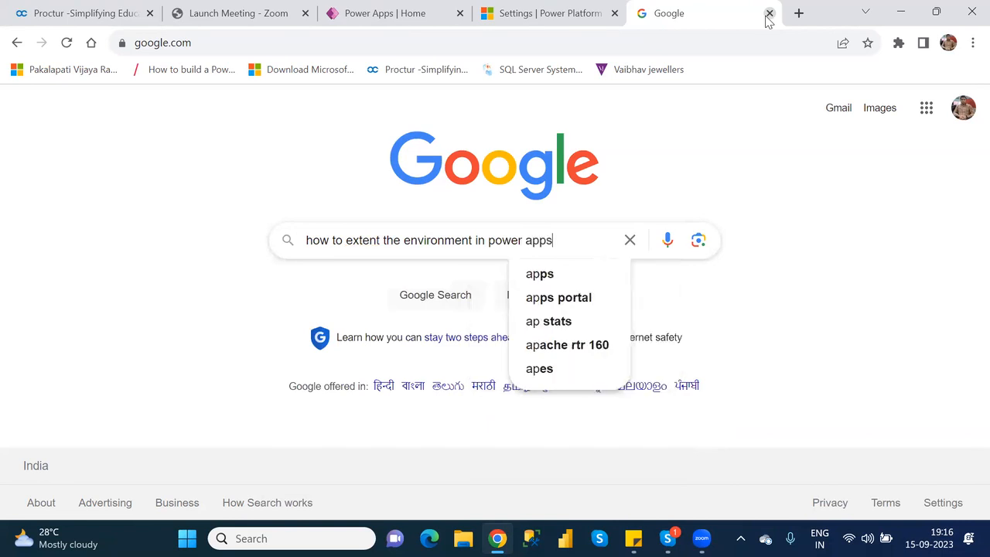
key(Return)
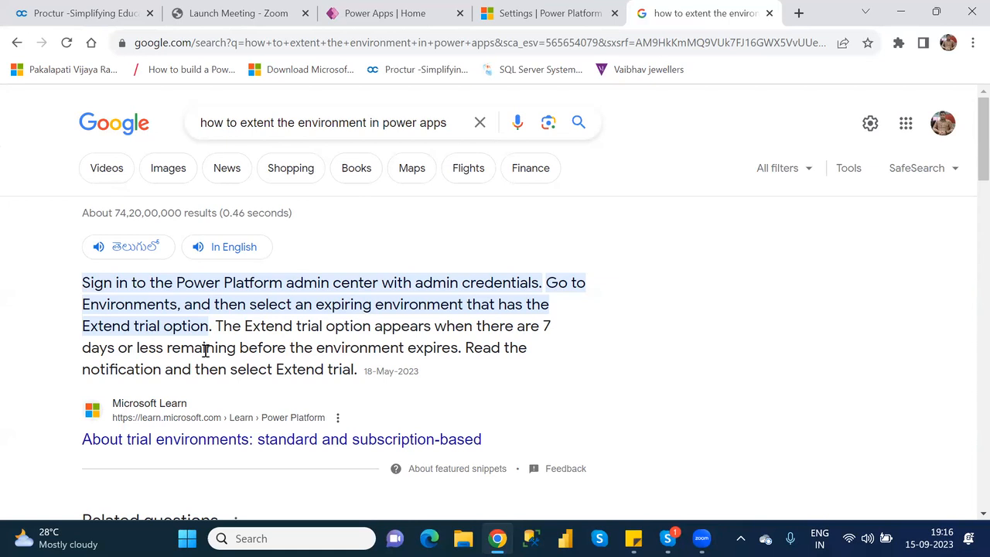
Return to the admin center's list of environments and select the NareshIT_B1 environment
click(410, 22)
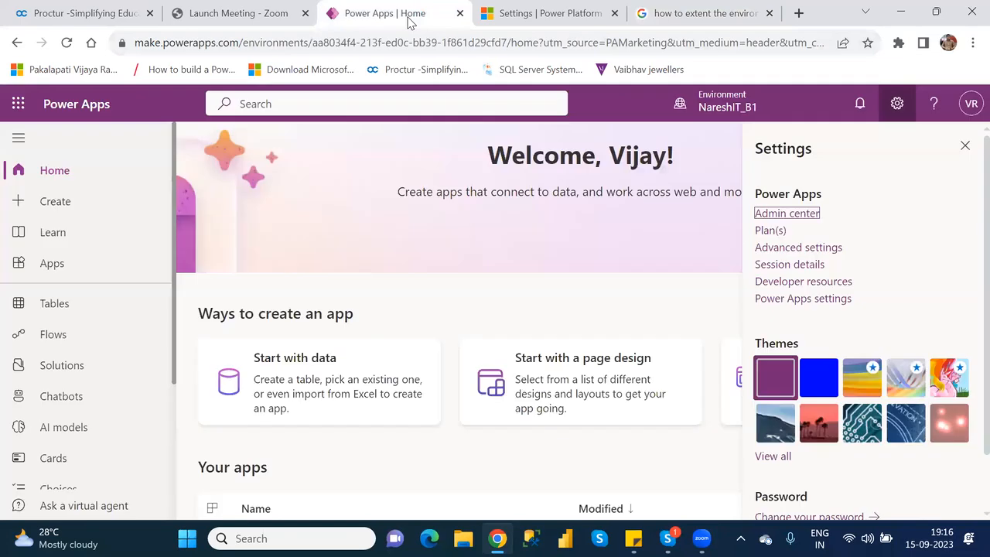
click(537, 16)
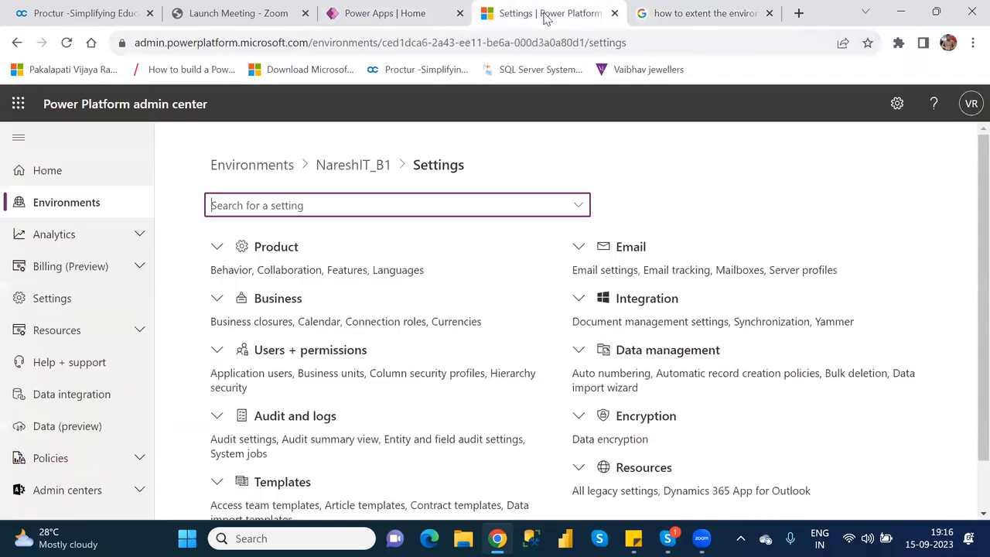
click(71, 213)
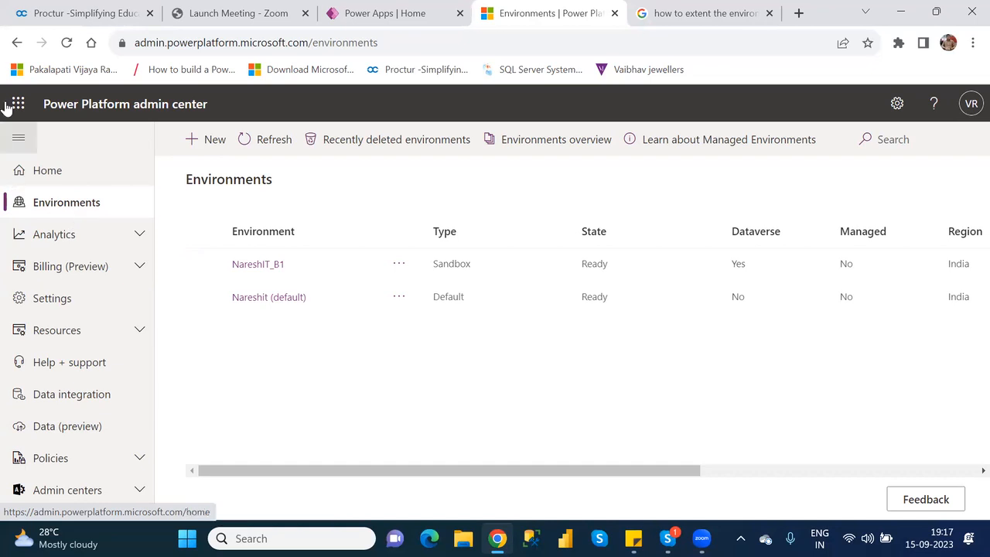
click(205, 266)
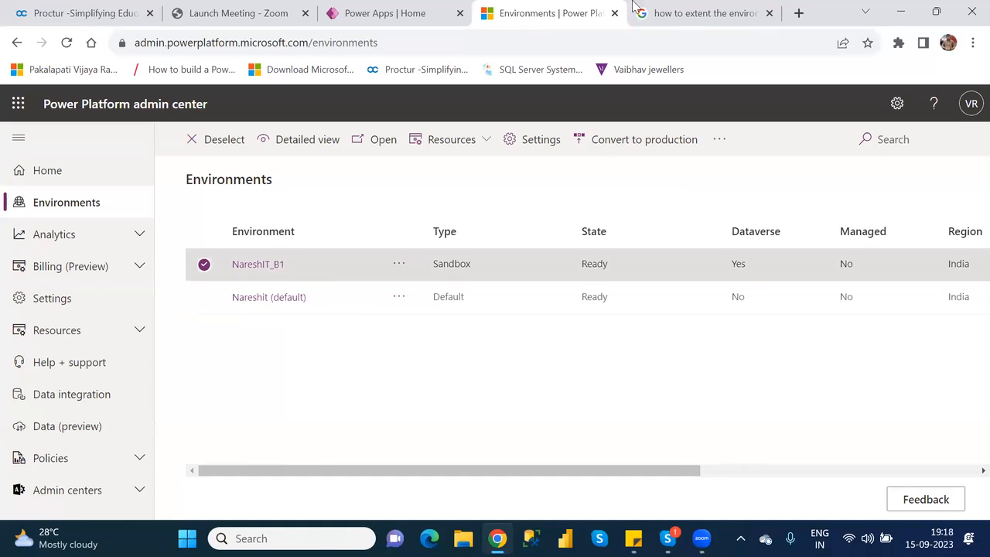
Look through the Google results on extending an environment for how the Extend trial option works
click(684, 13)
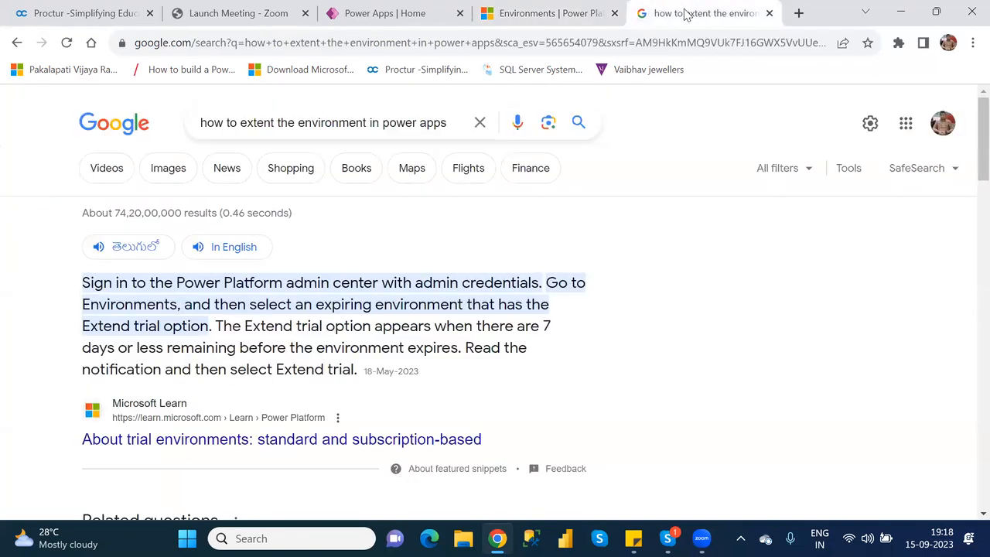
key(Down)
key(Down)
key(Down)
key(Down)
key(Down)
key(Down)
key(Down)
key(Down)
key(Down)
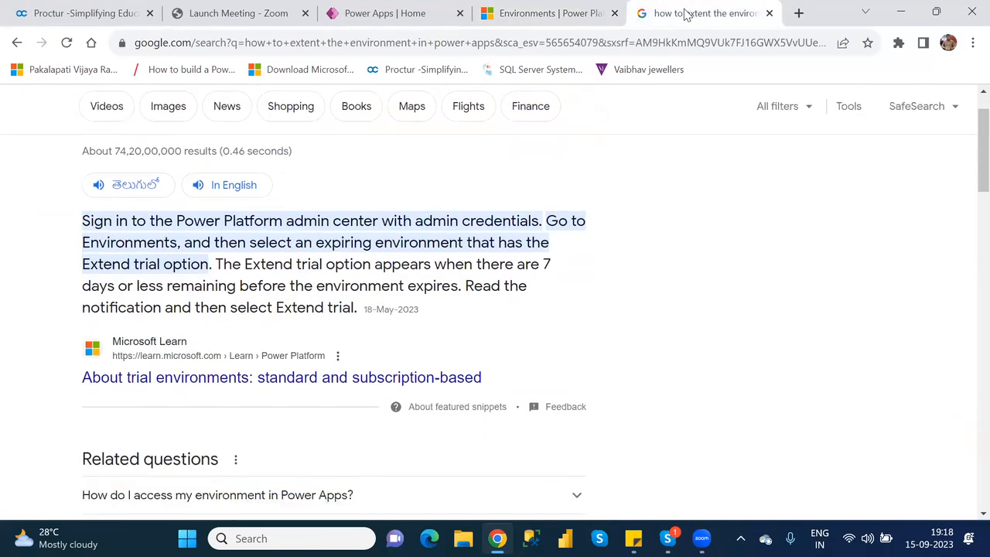
key(Down)
key(Down)
key(Down)
key(Down)
key(Down)
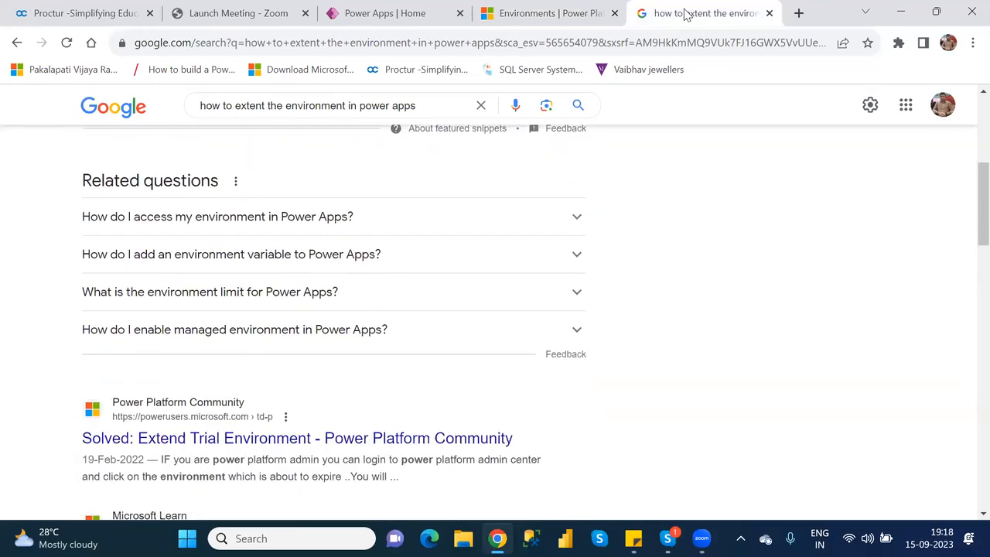
key(Down)
key(Down)
key(Down)
key(Down)
key(Down)
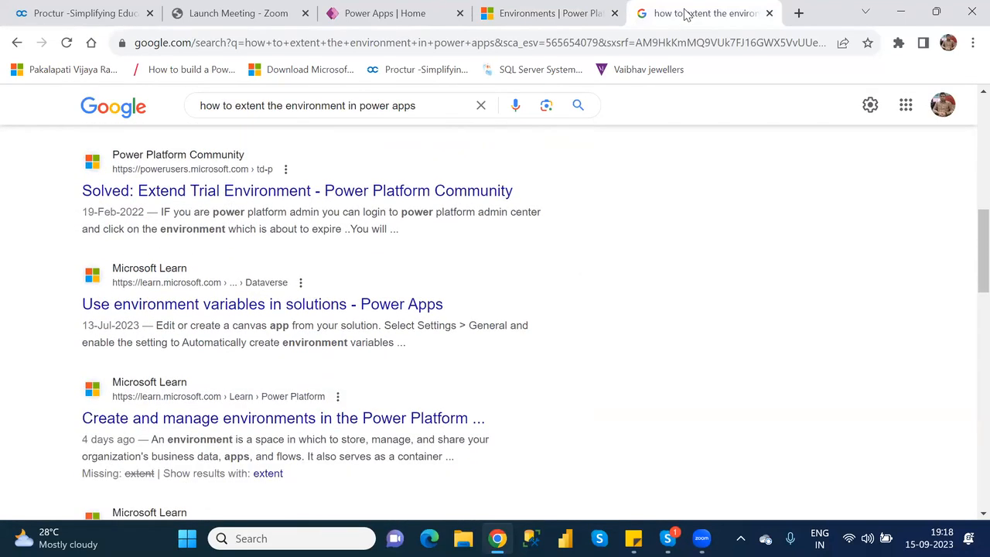
Close the Google search and admin center pages, and dismiss the Settings pane on the Power Apps home page
click(770, 14)
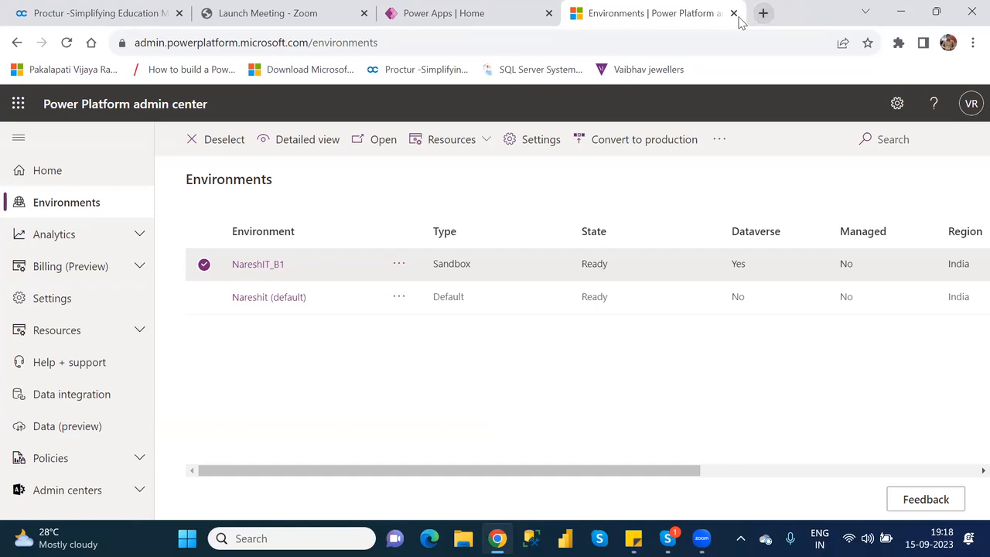
click(734, 13)
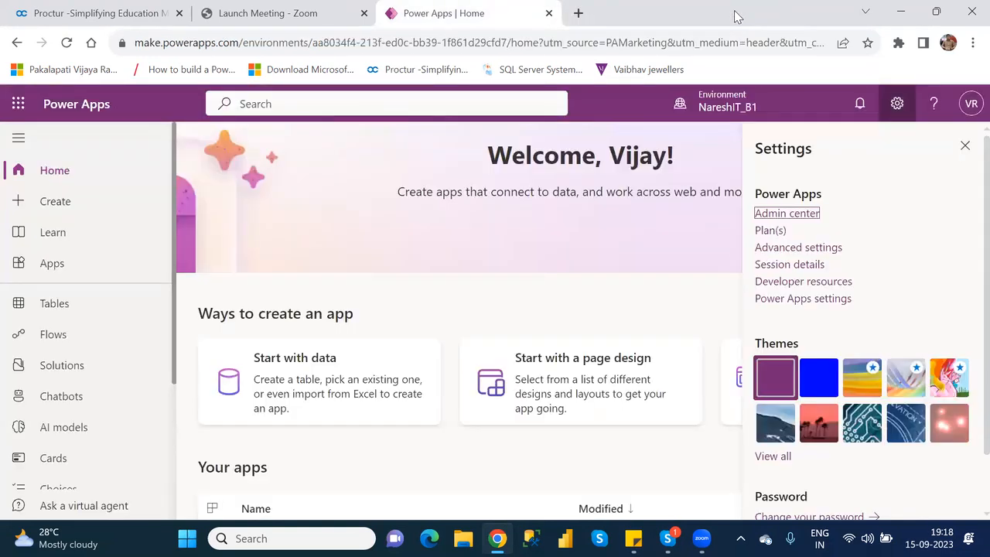
click(966, 147)
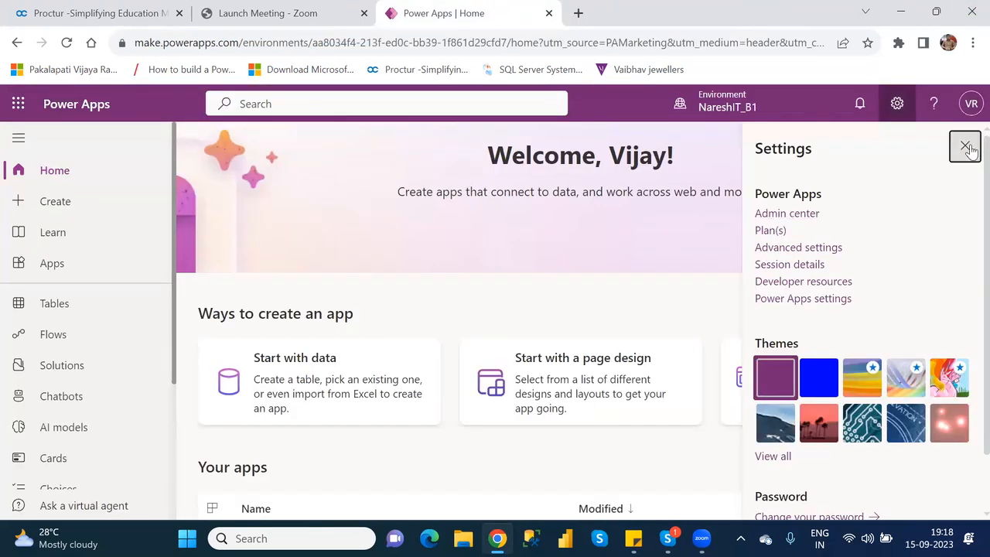
Open NareshIT_BlankCanvasApp from the apps list for editing and skip the studio welcome message
click(74, 266)
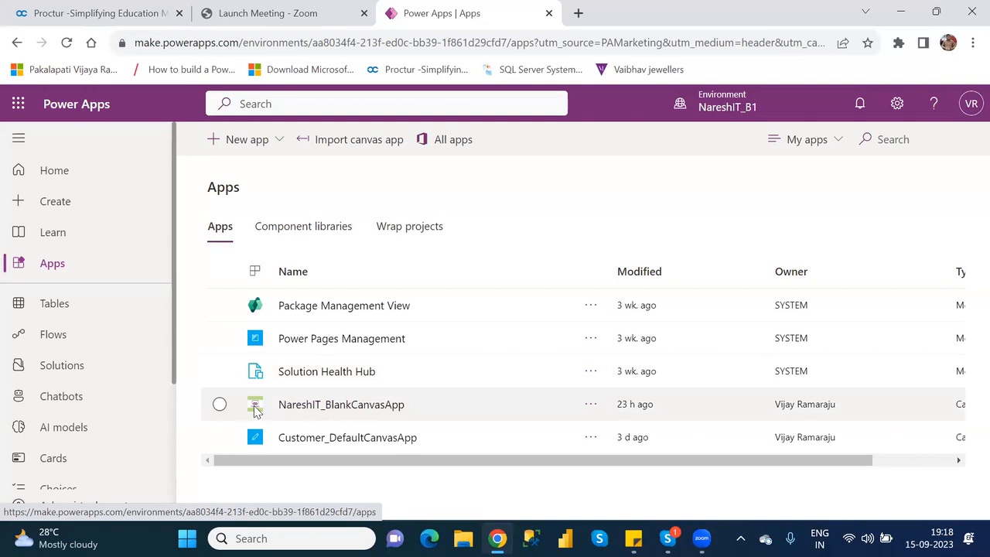
click(220, 405)
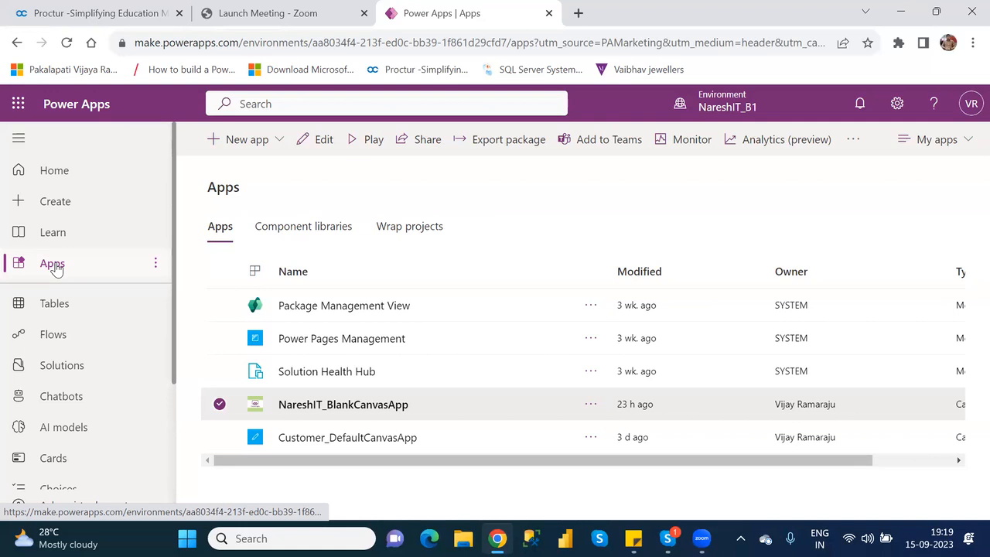
click(323, 139)
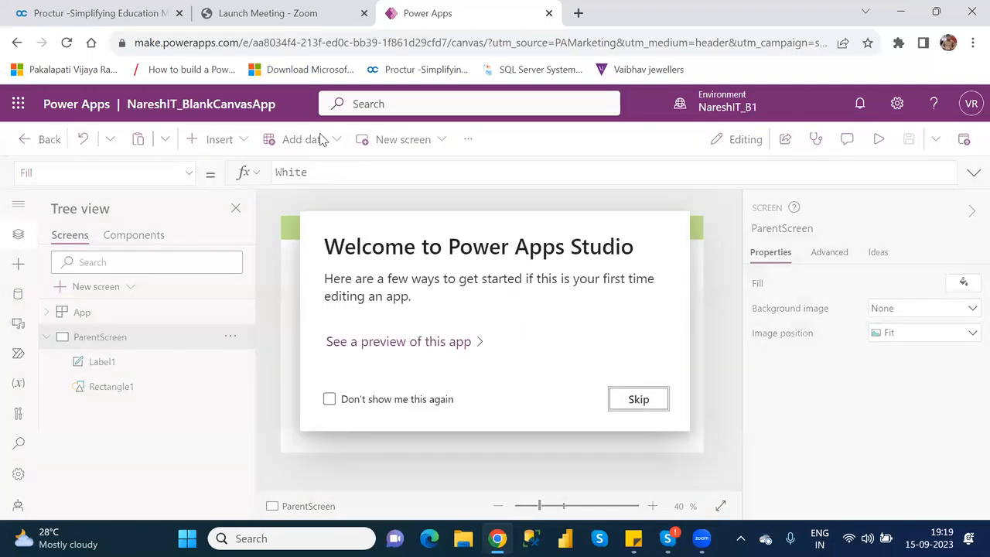
click(639, 399)
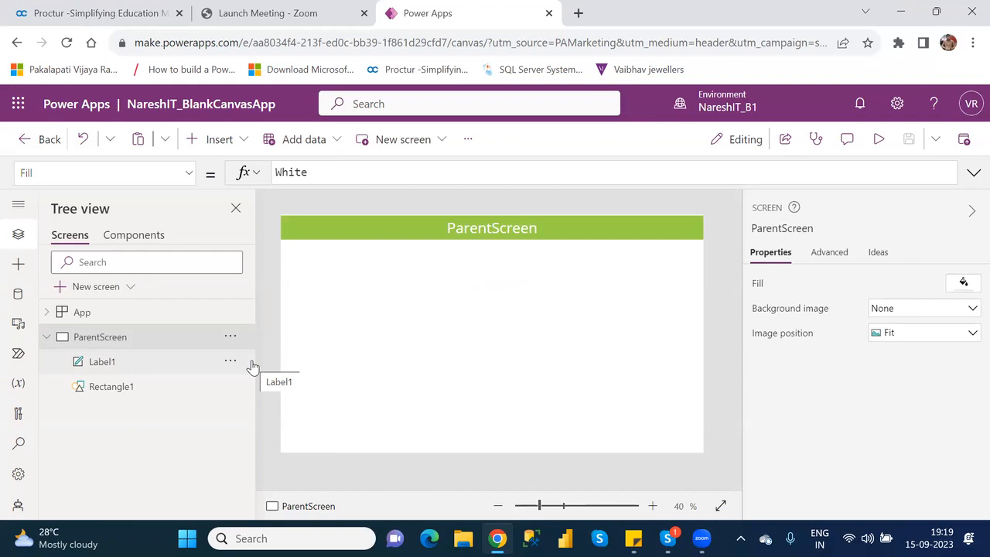
Move the ParentScreen title label down until it sits below the green header rectangle
click(600, 226)
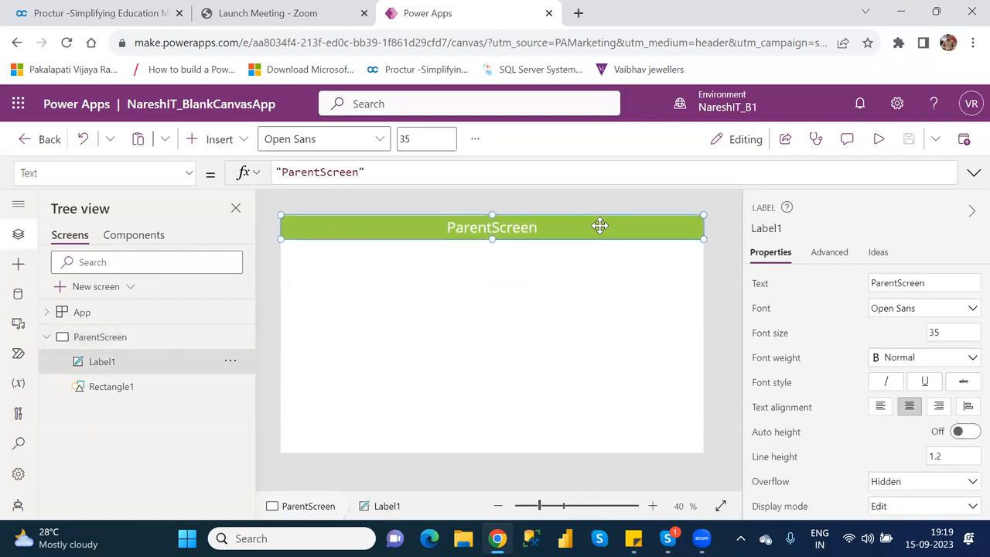
key(Down)
key(Down)
key(Down)
key(Down)
key(Down)
key(Down)
key(Down)
key(Down)
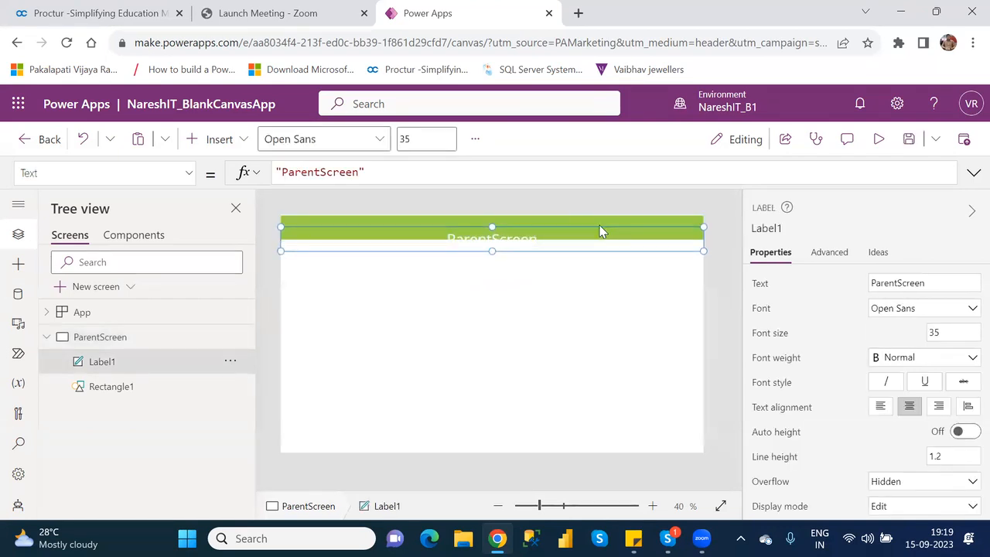
key(Up)
key(Up)
key(Down)
key(Down)
click(601, 229)
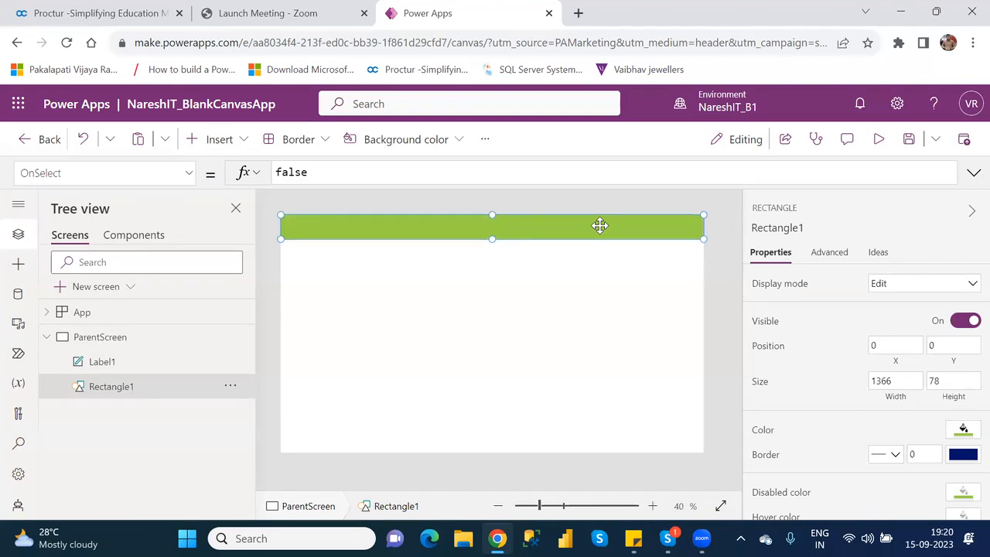
click(519, 274)
click(411, 253)
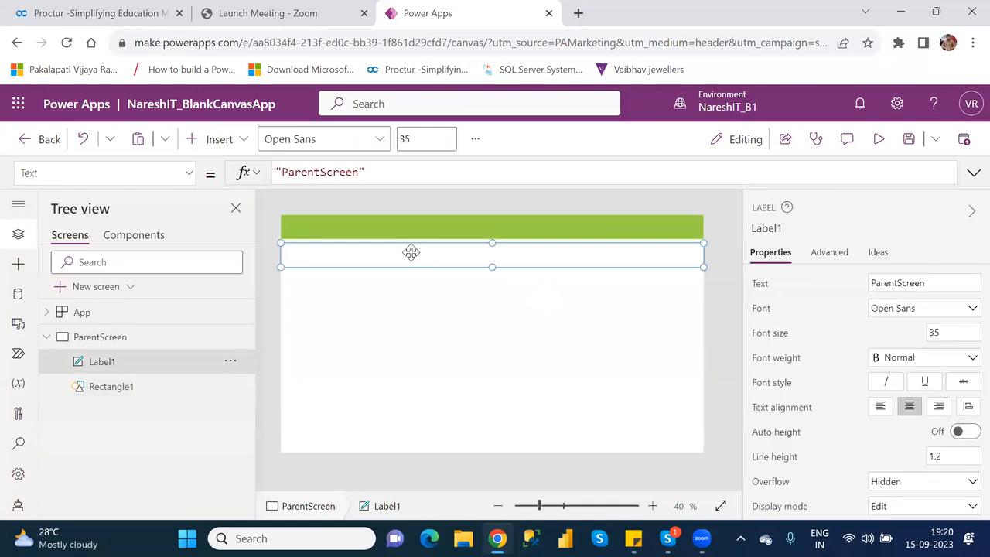
Move the ParentScreen title label back up so that it lies exactly over the green header rectangle
key(Up)
key(Up)
key(Up)
key(Up)
key(Up)
key(Up)
key(Up)
key(Up)
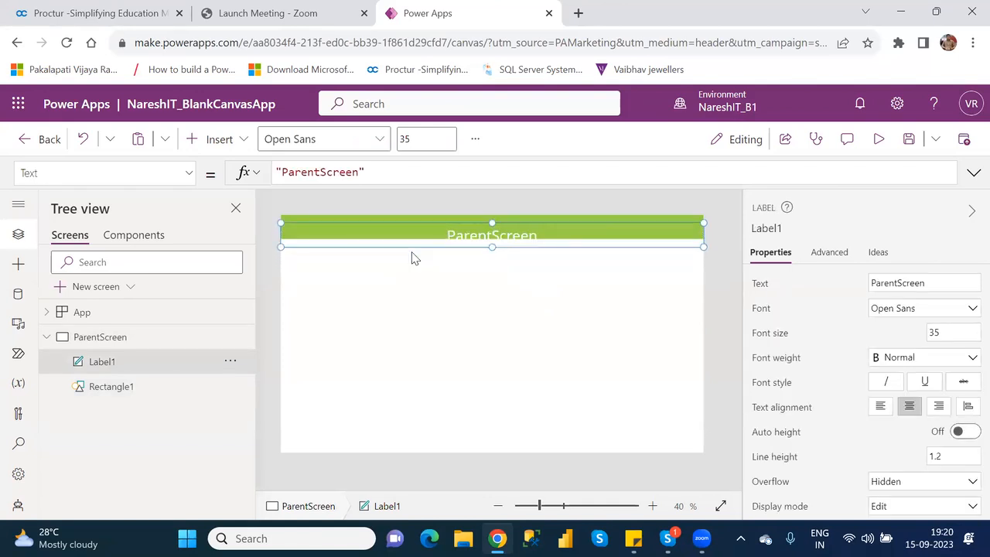
key(Up)
key(Up)
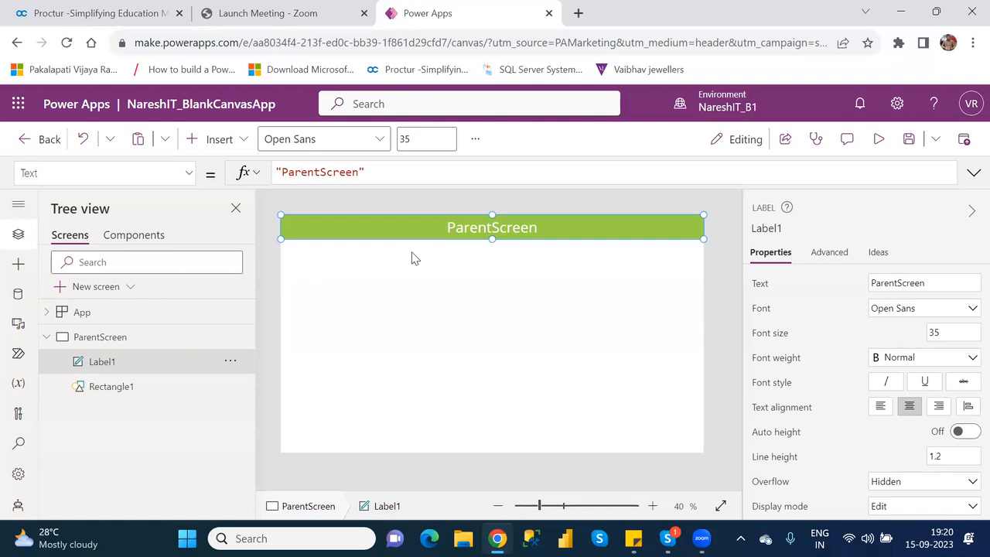
Add a new screen with the Blank layout and rename it TempScreen
click(107, 294)
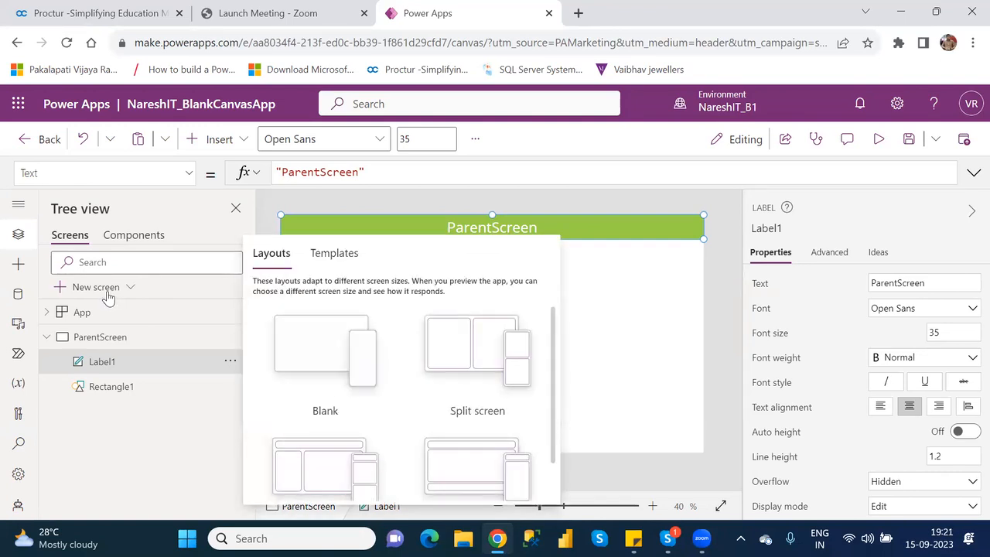
click(325, 350)
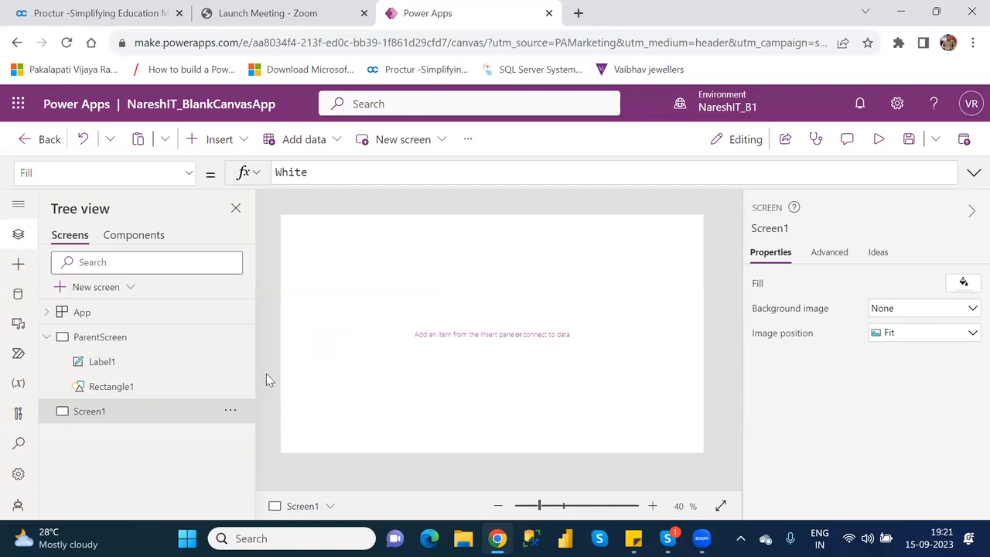
double_click(100, 412)
text(TempScreen)
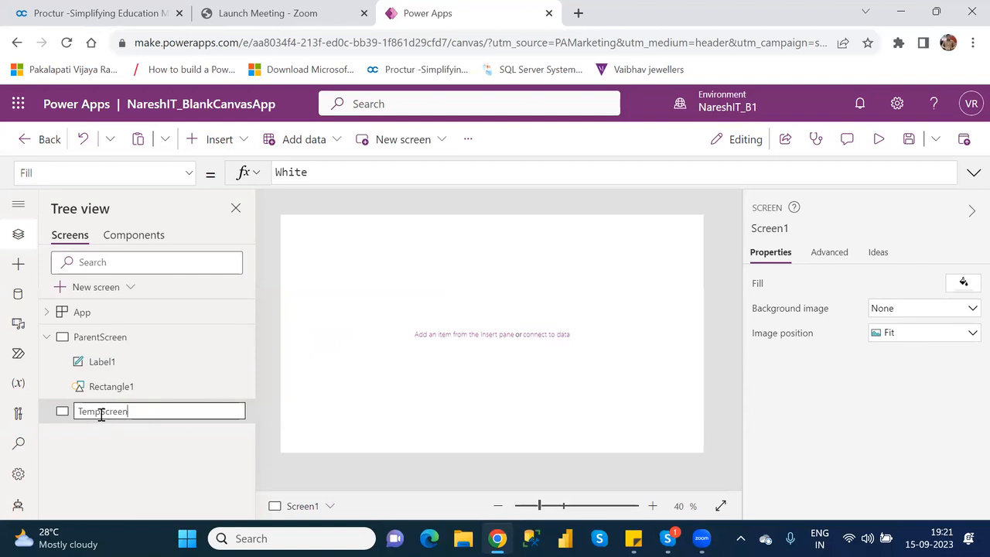
key(Return)
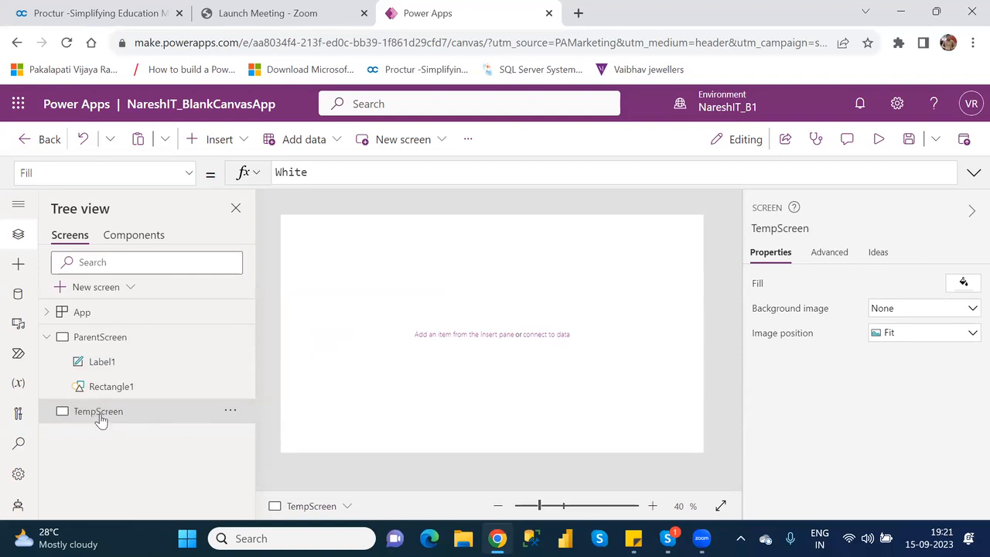
Copy the title label Label1 from ParentScreen and paste it into TempScreen
click(101, 362)
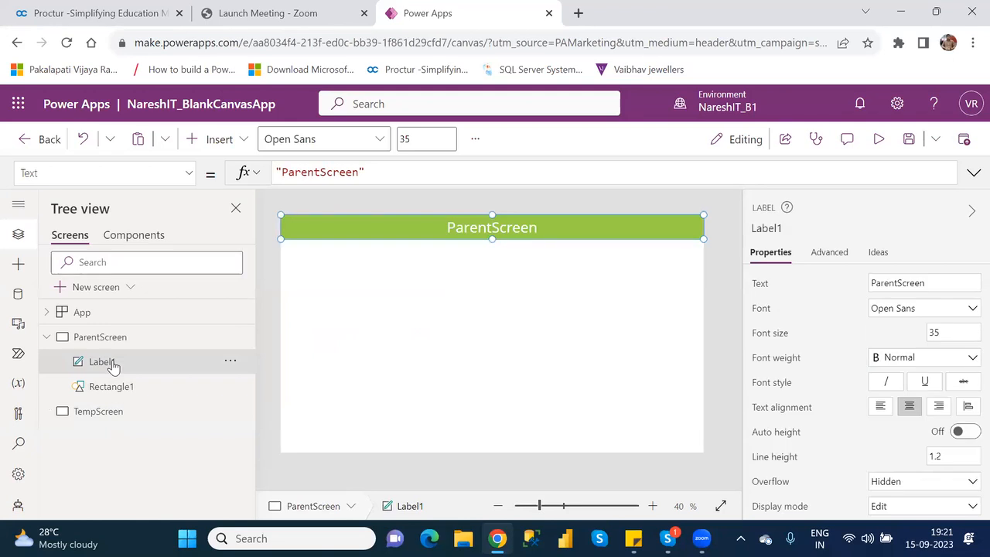
click(110, 416)
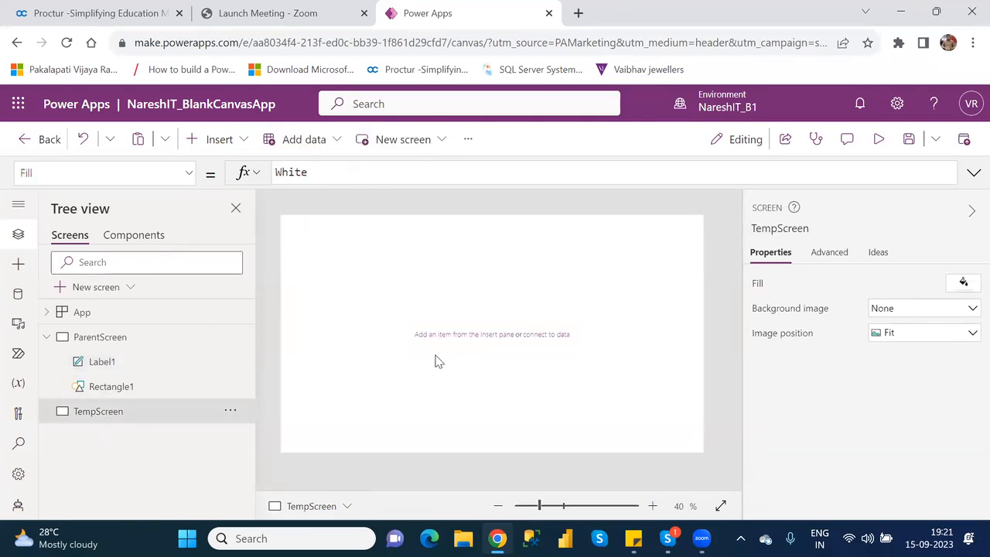
key(ctrl+v)
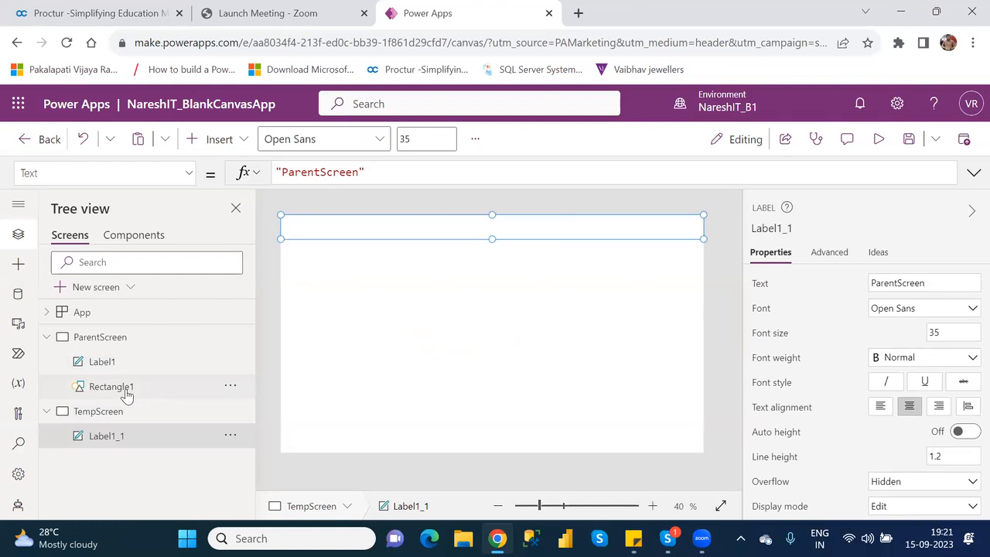
Copy Rectangle1 from ParentScreen into TempScreen and place it at X 0, Y 0 along the screen's upper edge
click(127, 393)
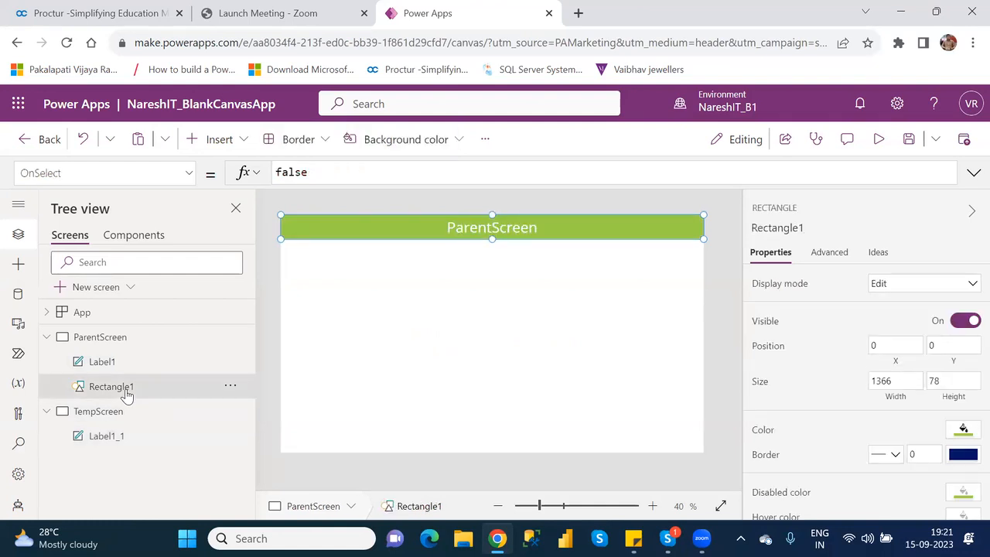
click(116, 439)
key(ctrl+v)
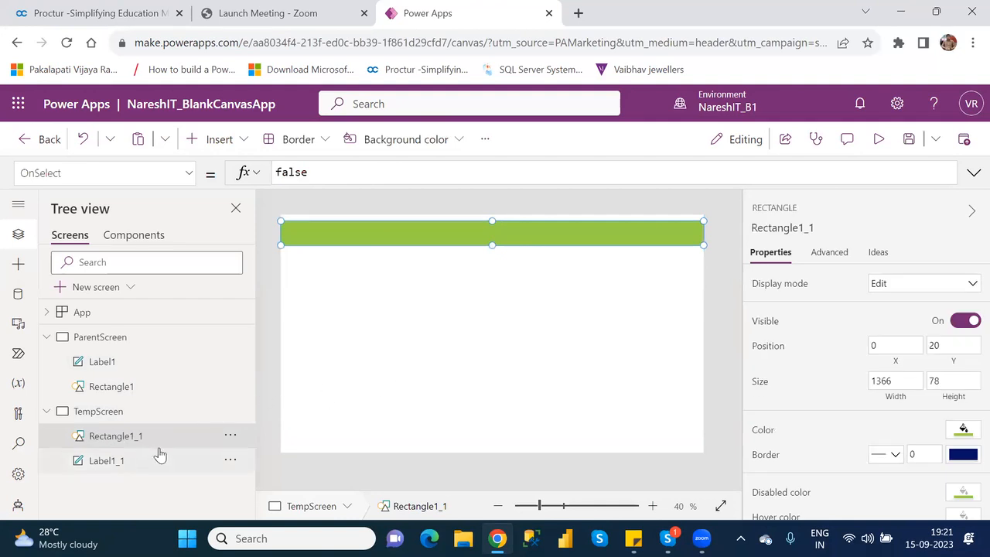
drag(481, 240, 481, 229)
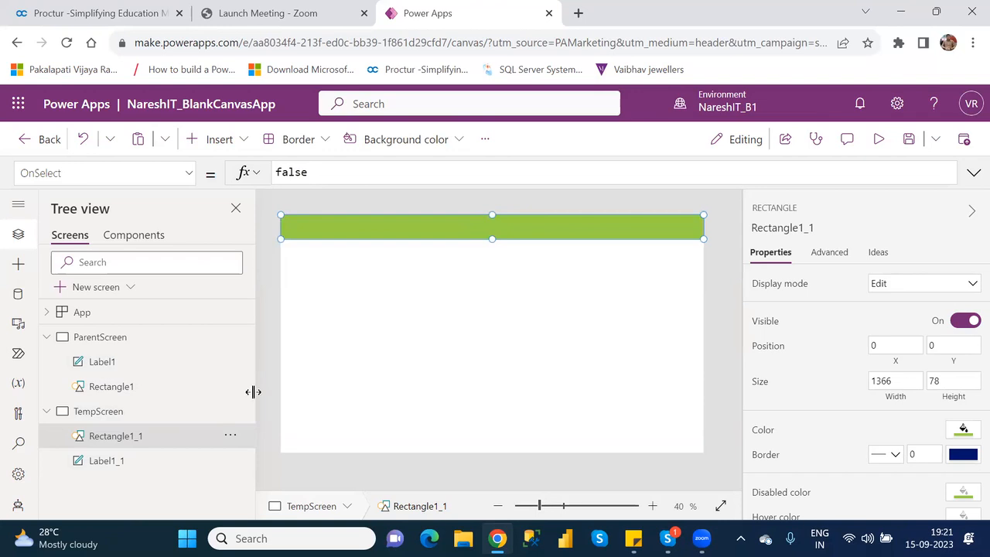
Change the text of the copied label on TempScreen to "TempScreen"
click(122, 461)
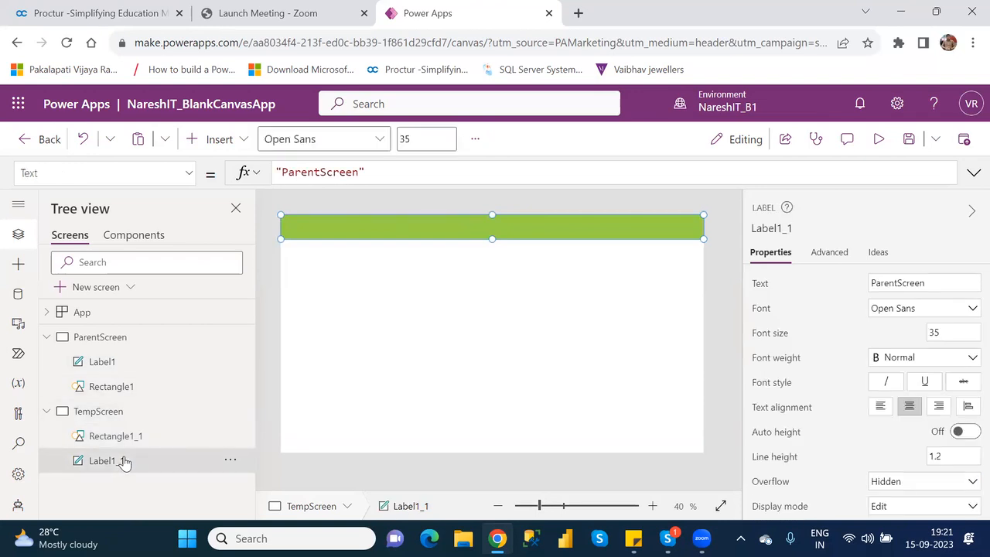
mouse_move(545, 232)
mouse_down()
mouse_move(546, 292)
mouse_move(547, 232)
mouse_up()
drag(546, 232, 546, 232)
click(899, 283)
key(BackSpace)
key(BackSpace)
key(BackSpace)
key(BackSpace)
key(BackSpace)
key(BackSpace)
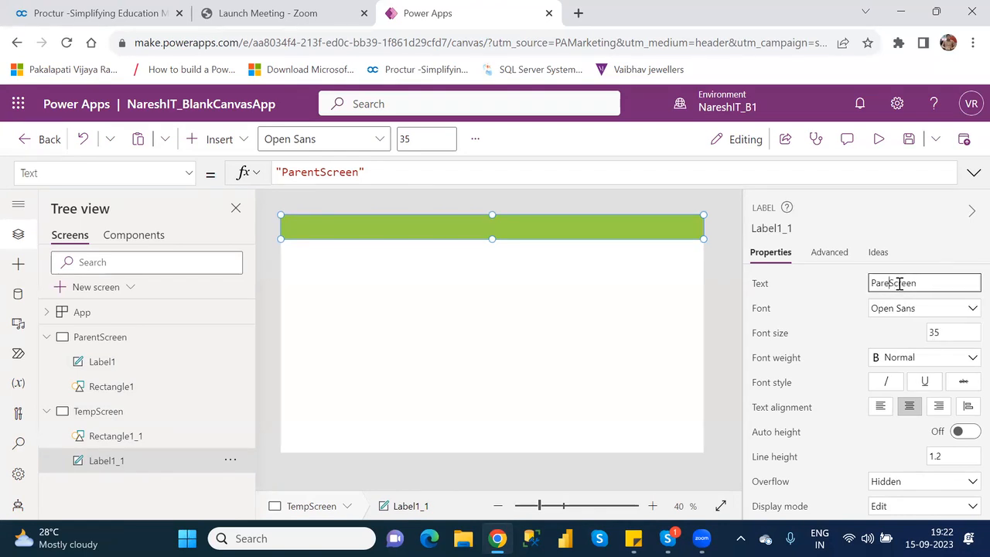
text(Temp)
click(561, 332)
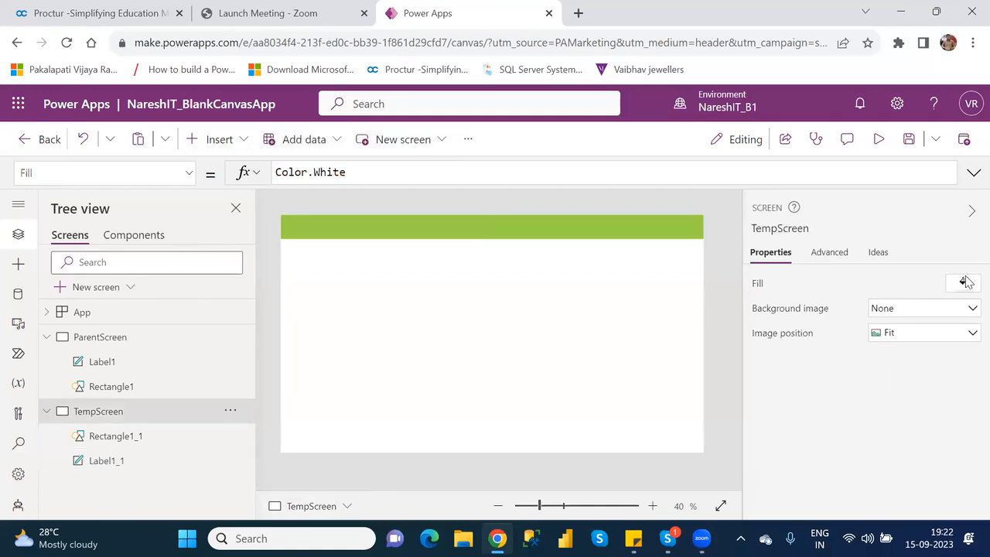
Set the TempScreen label's text color to black and move the label down below the green header rectangle
click(113, 461)
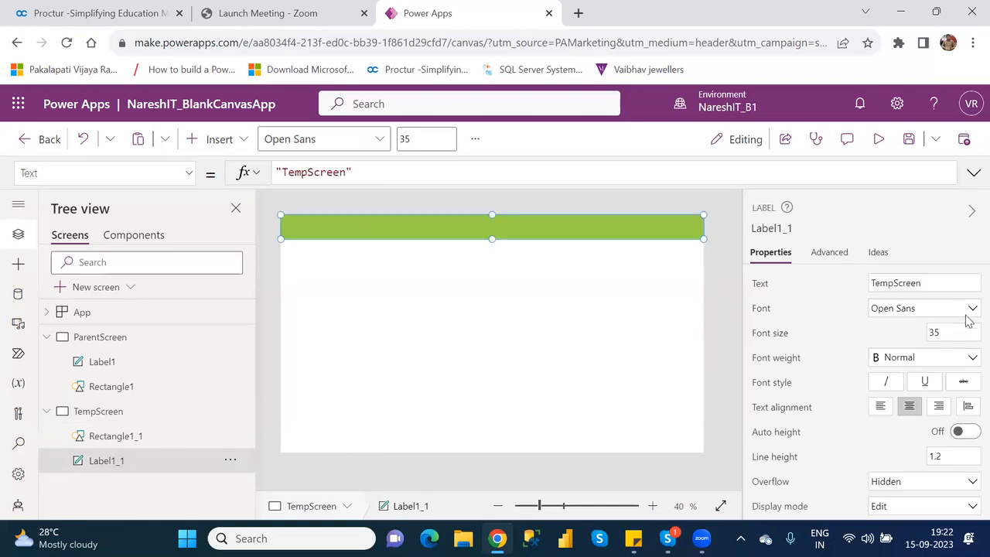
scroll(969, 373, down, 2)
scroll(969, 373, down, 4)
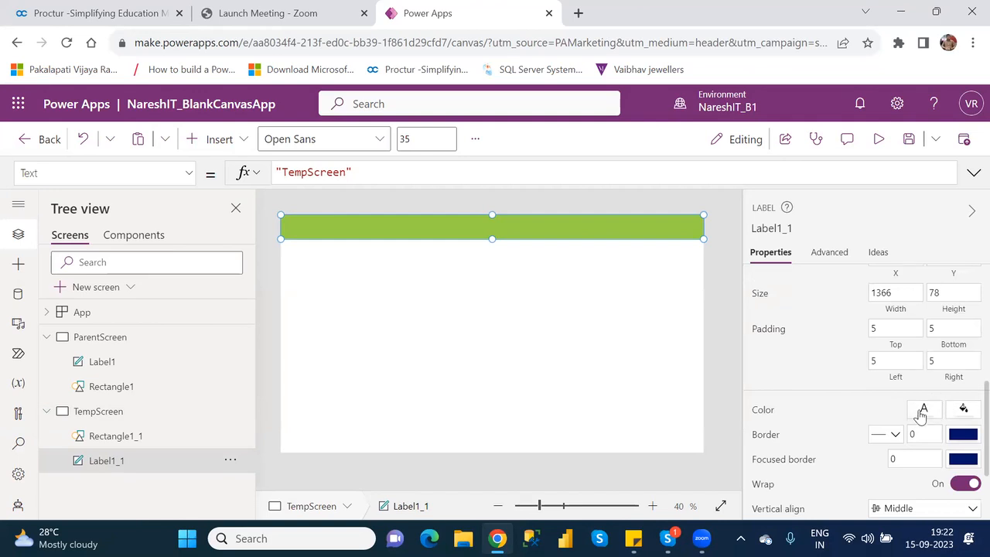
click(923, 408)
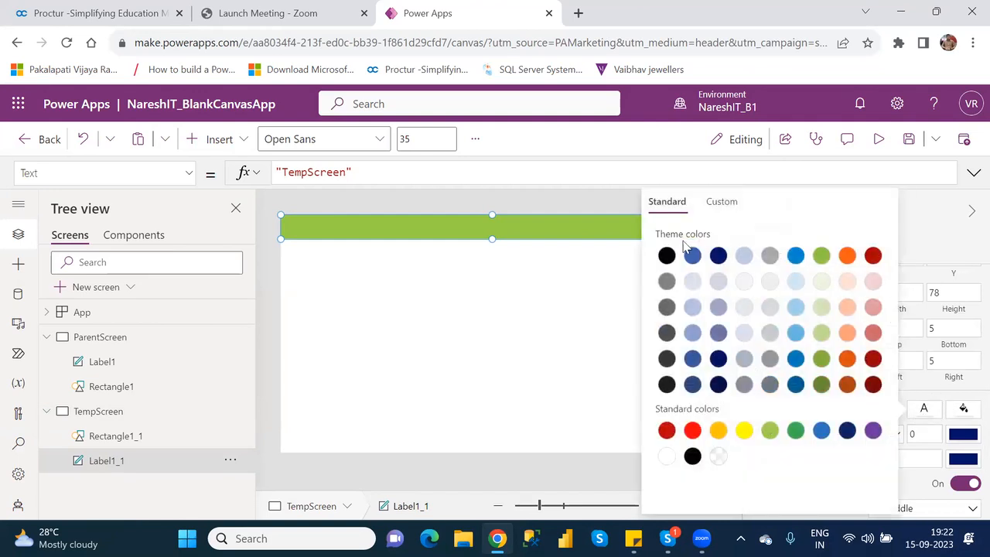
click(666, 257)
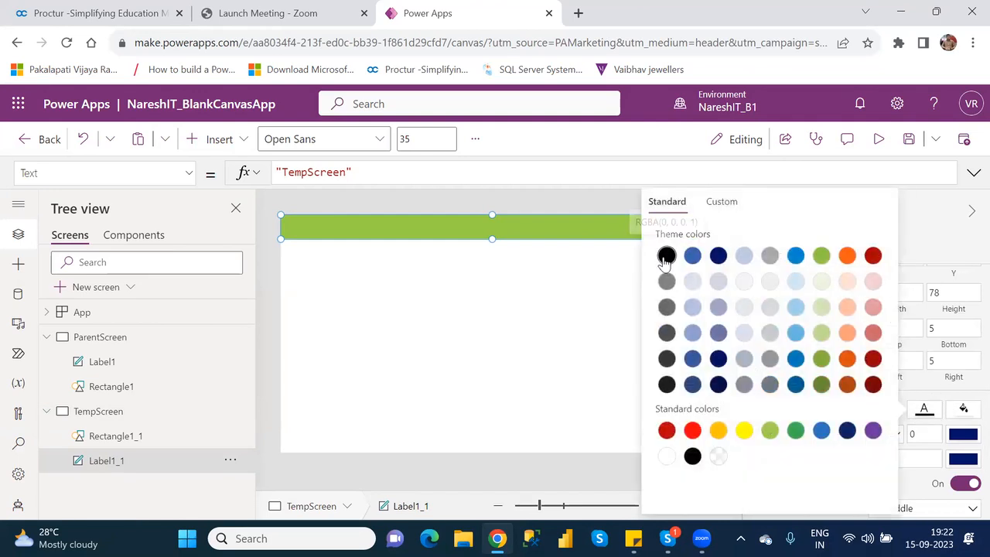
click(459, 283)
drag(459, 284, 478, 299)
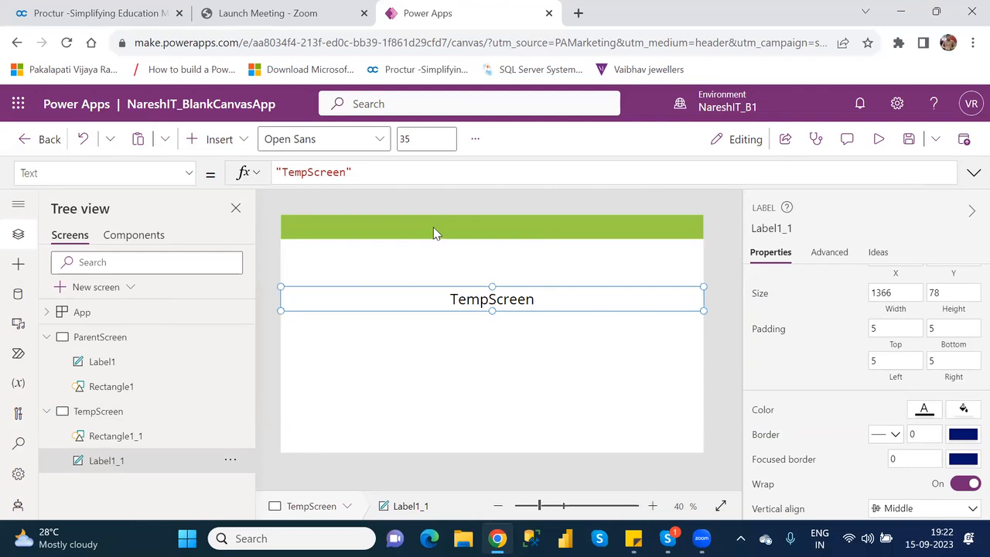
click(434, 227)
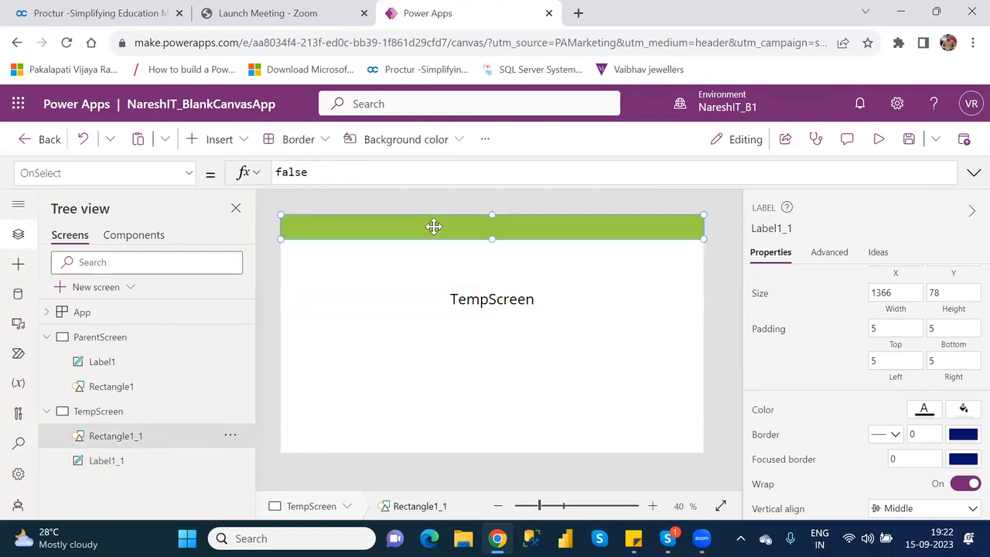
click(499, 300)
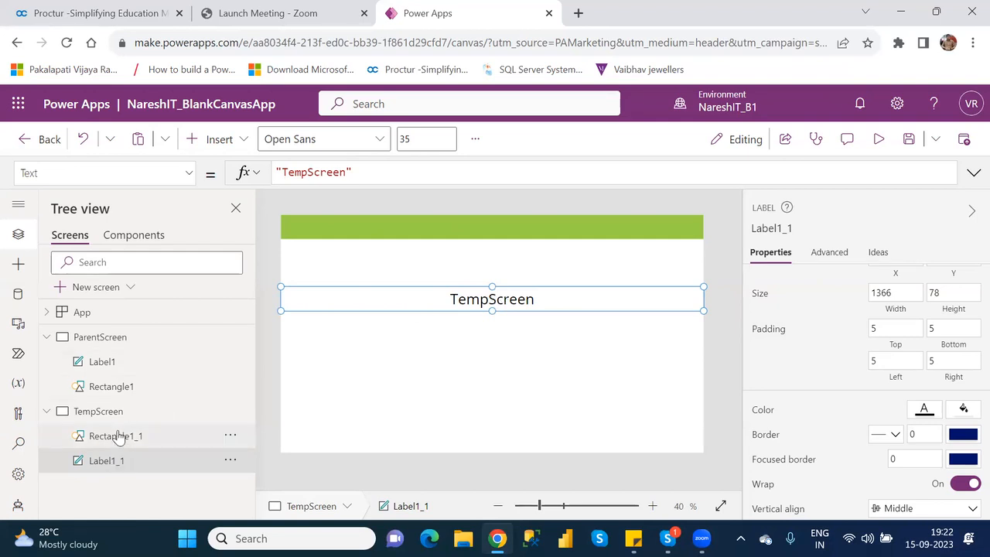
click(230, 438)
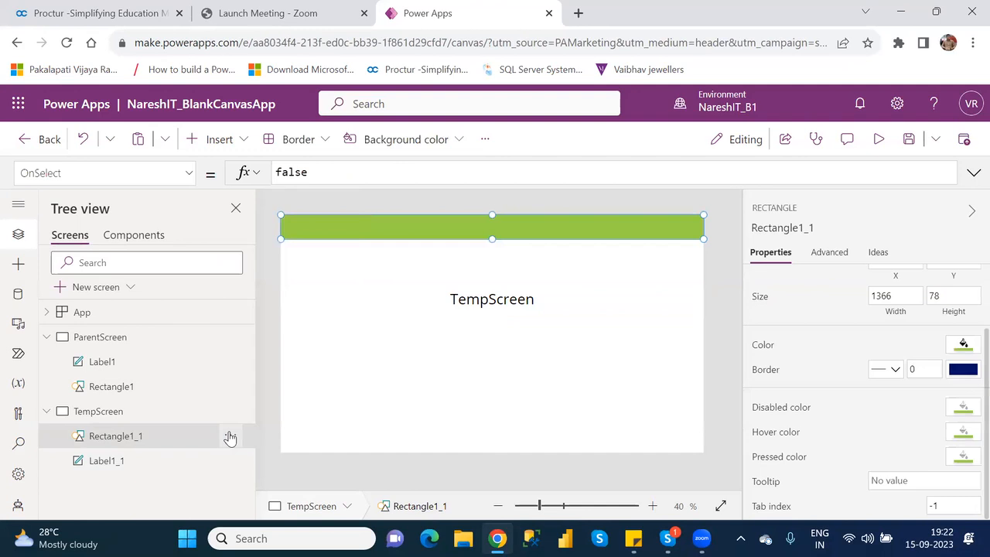
click(230, 436)
mouse_move(285, 363)
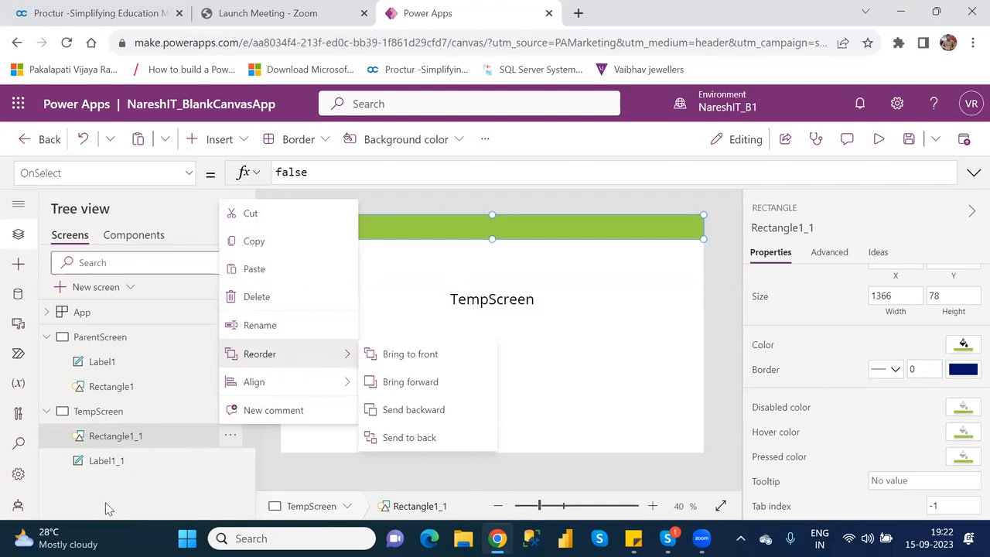
Move the TempScreen title label up onto the green header rectangle
click(545, 302)
click(543, 299)
drag(543, 300, 543, 224)
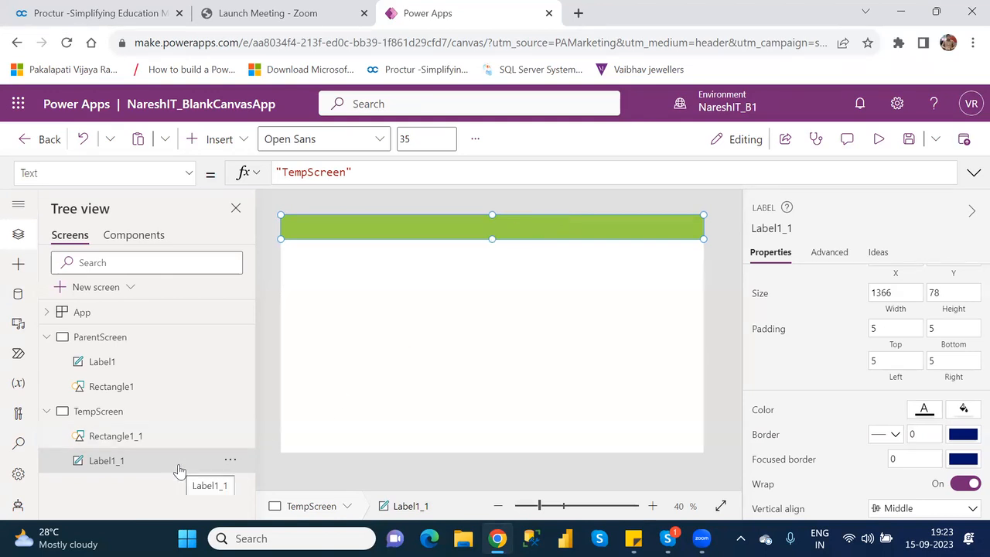
Bring the TempScreen label Label1_1 to the front so it sits above the header rectangle
click(231, 463)
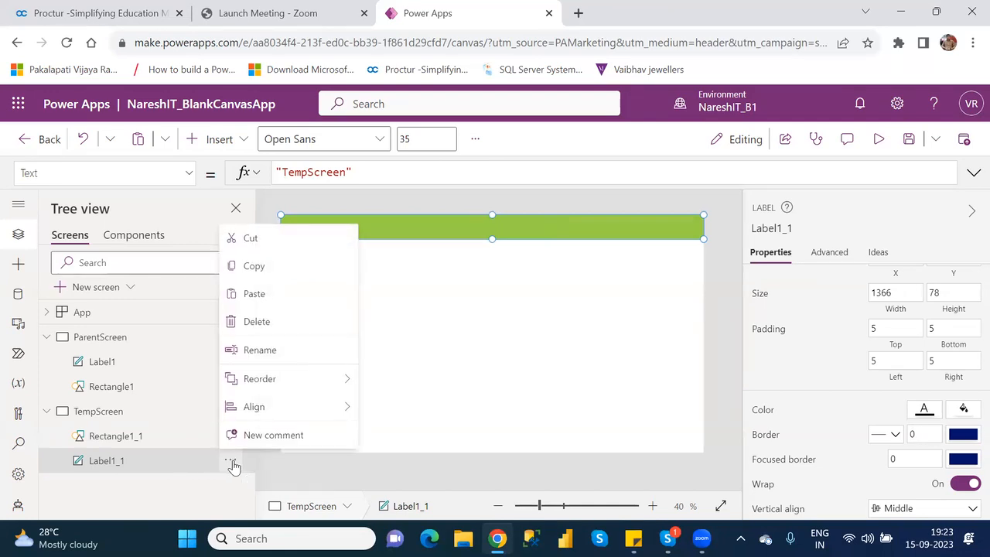
mouse_move(287, 412)
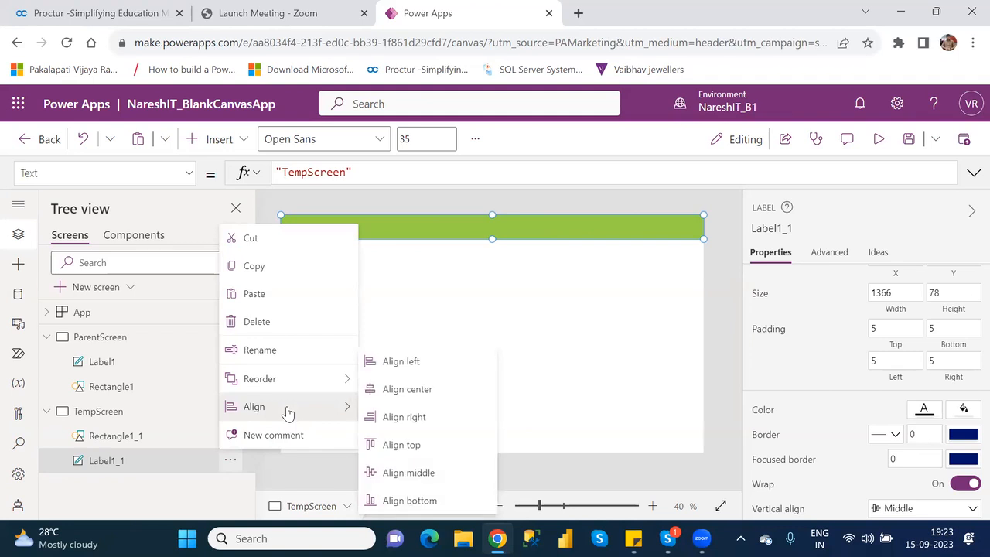
mouse_move(279, 389)
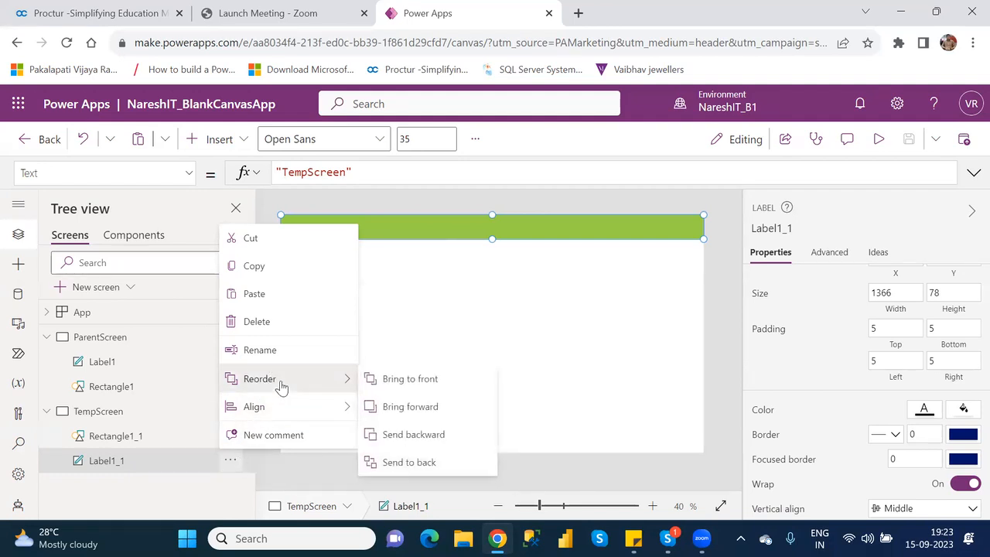
click(428, 382)
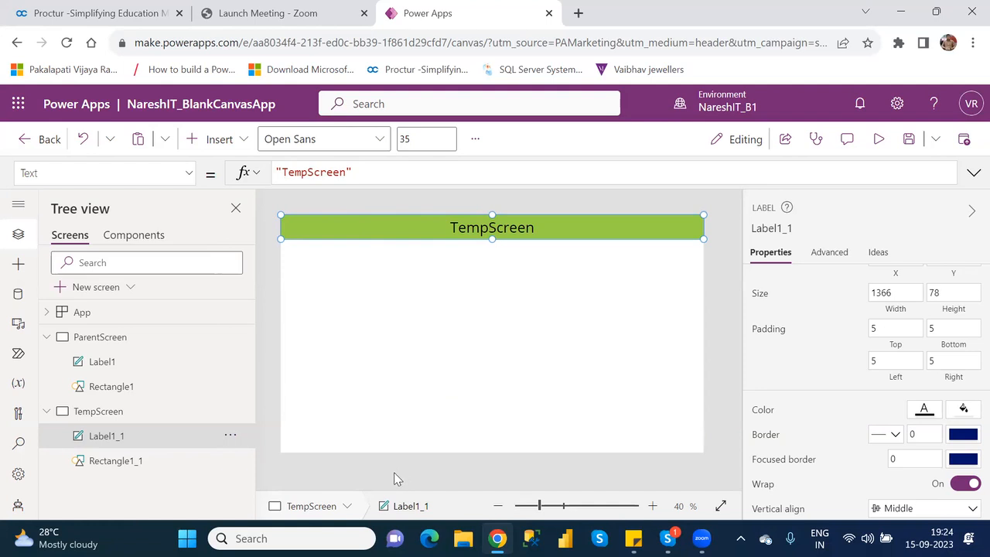
Send the TempScreen label Label1_1 to the back, behind the header rectangle
click(230, 439)
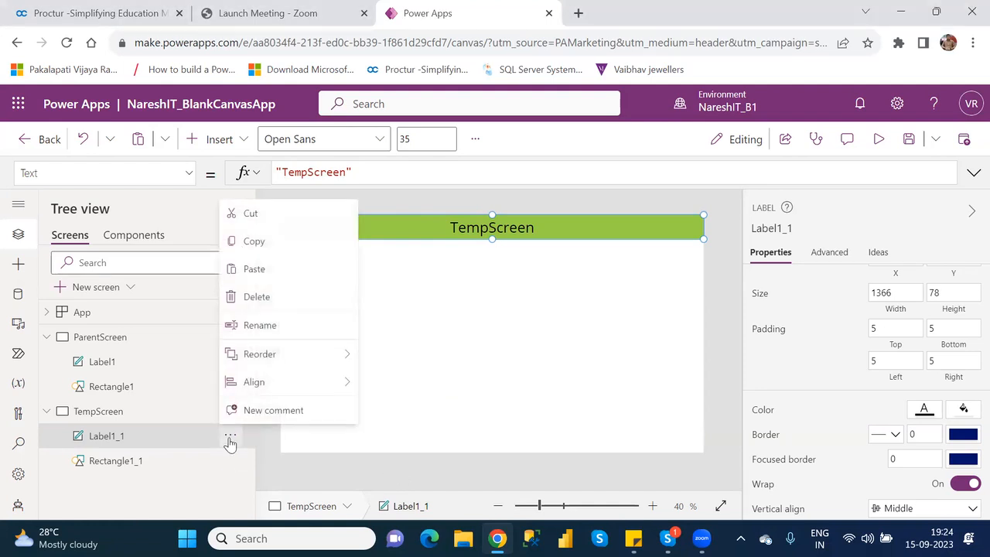
mouse_move(276, 359)
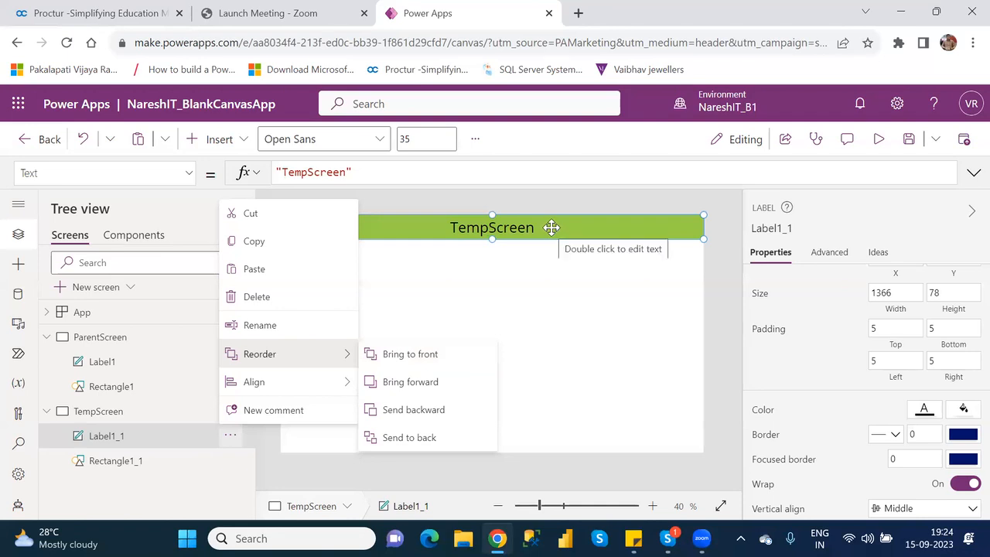
click(439, 439)
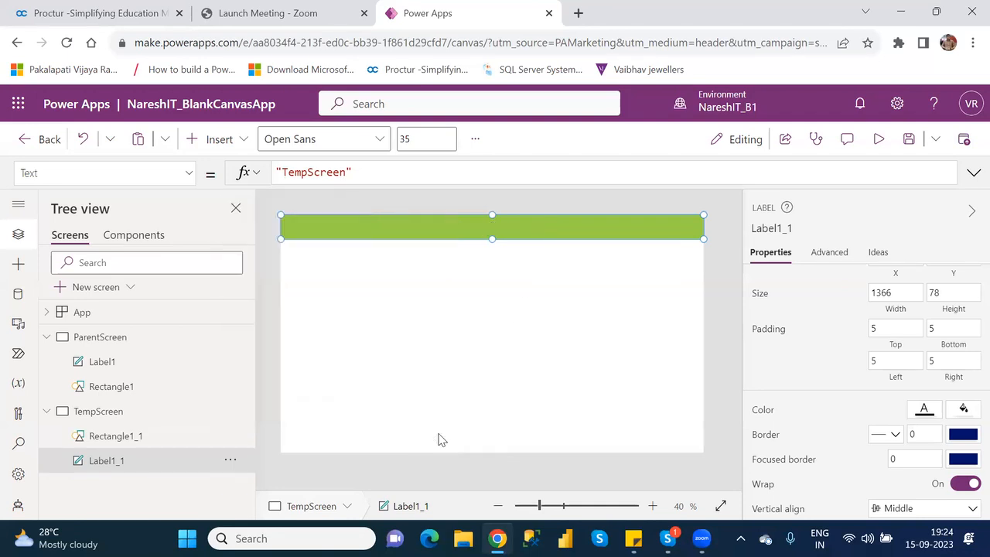
click(440, 344)
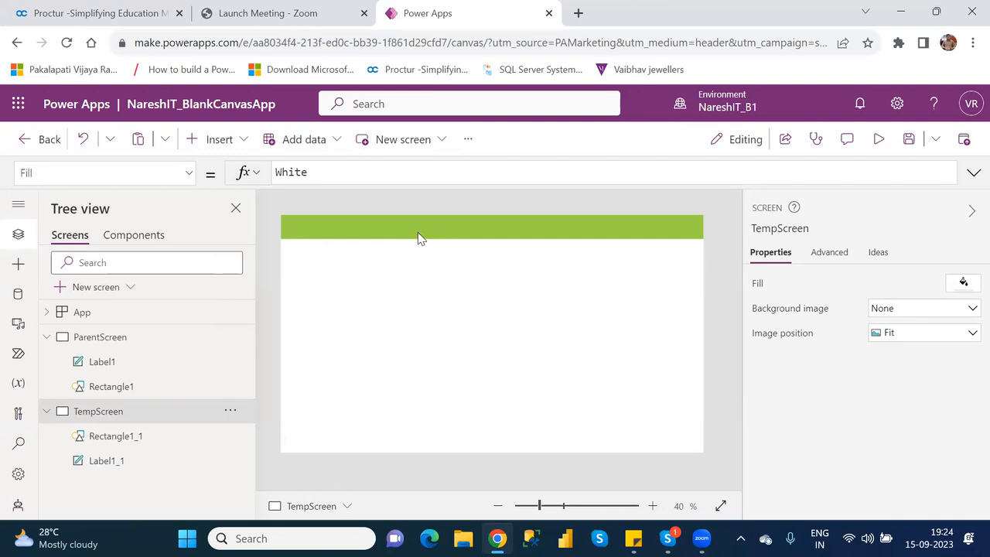
Send the header rectangle Rectangle1_1 on TempScreen to the back, behind the title label
click(231, 438)
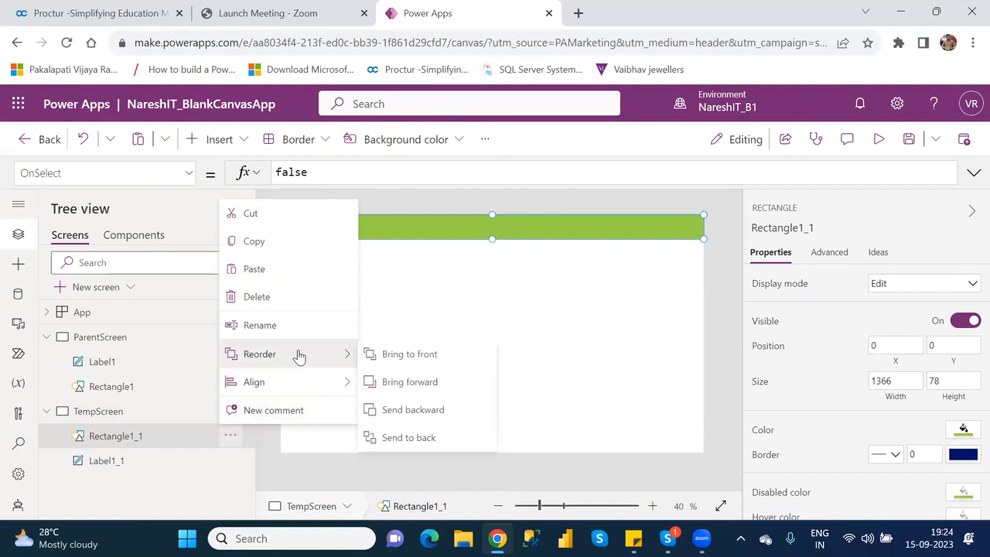
click(410, 438)
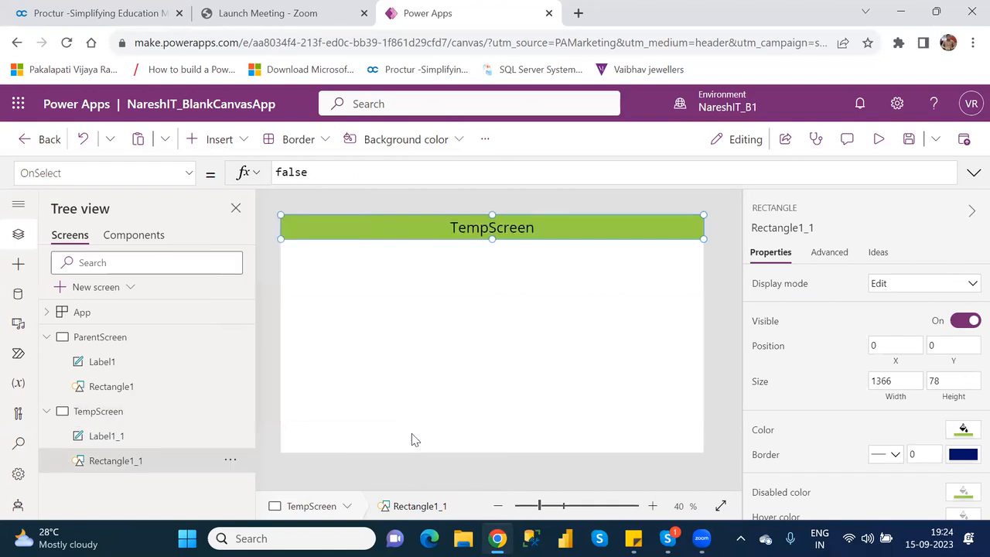
click(476, 353)
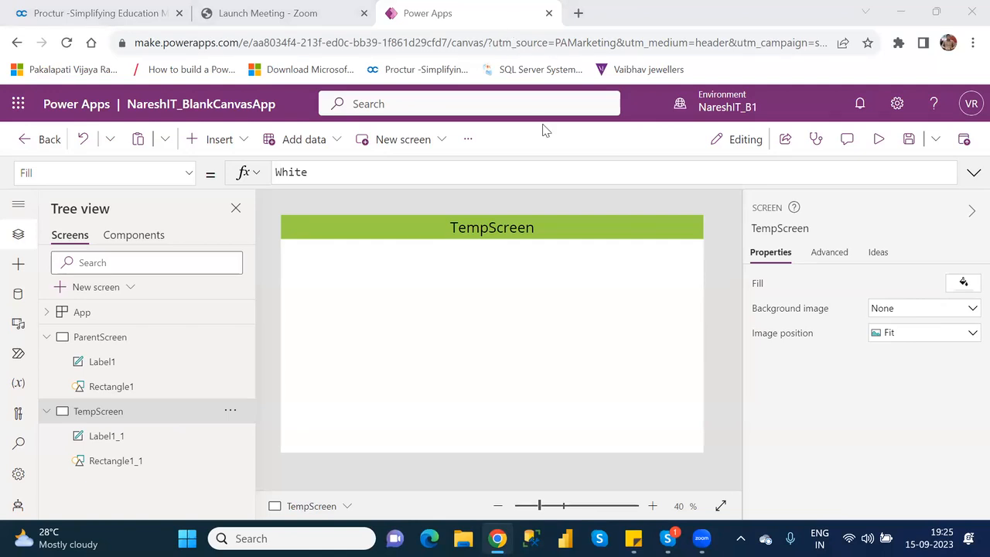
Change the fill color of Rectangle1_1 on TempScreen to the standard amber, RGBA(255, 191, 0, 1)
click(471, 286)
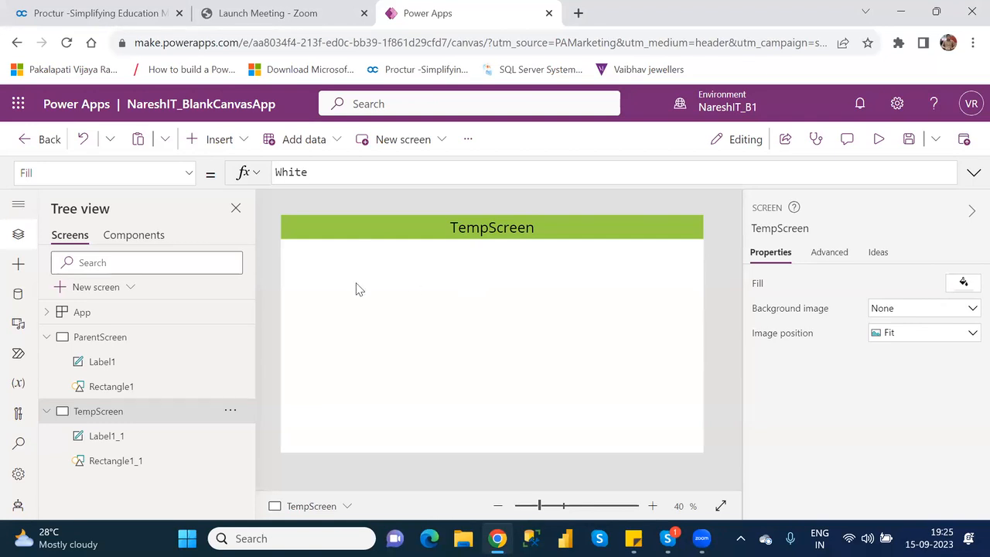
click(328, 230)
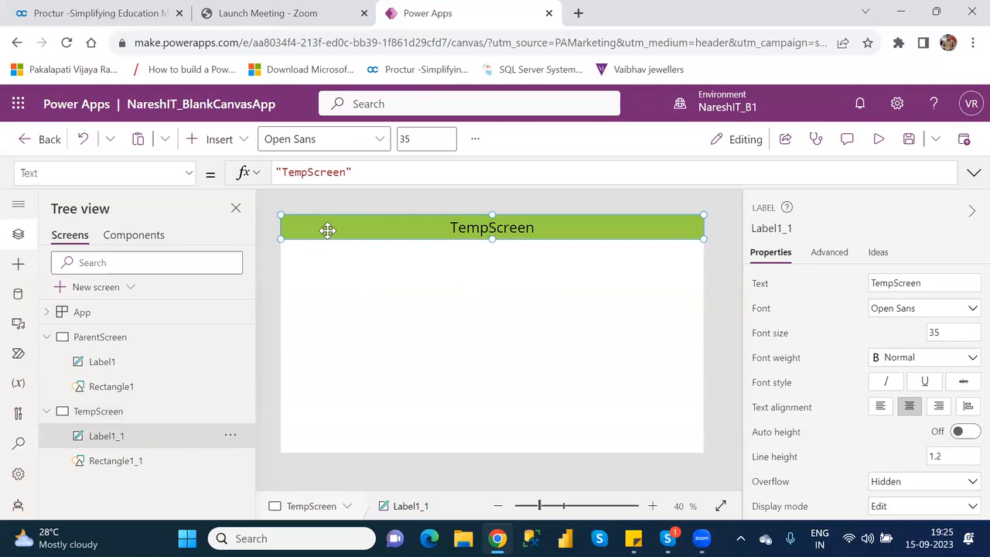
click(131, 469)
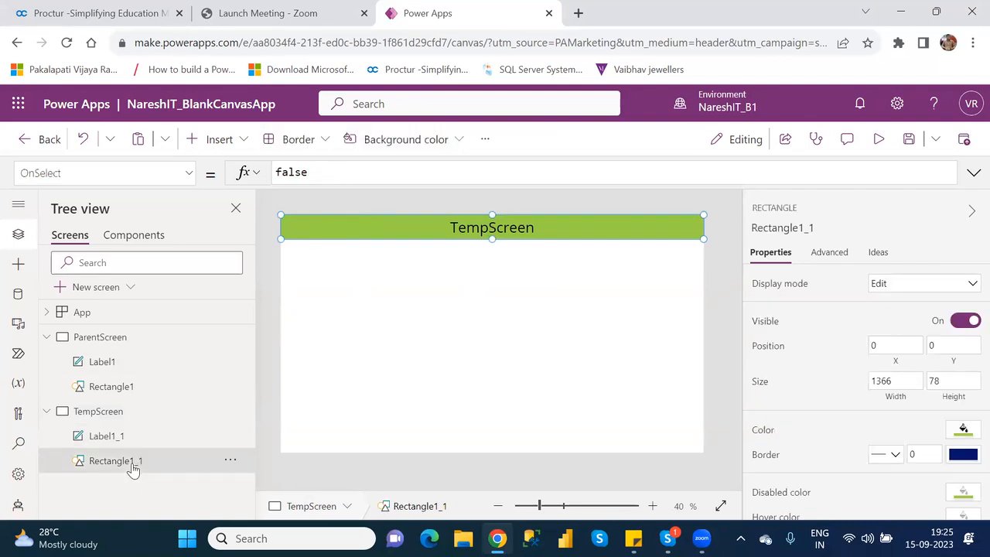
click(964, 430)
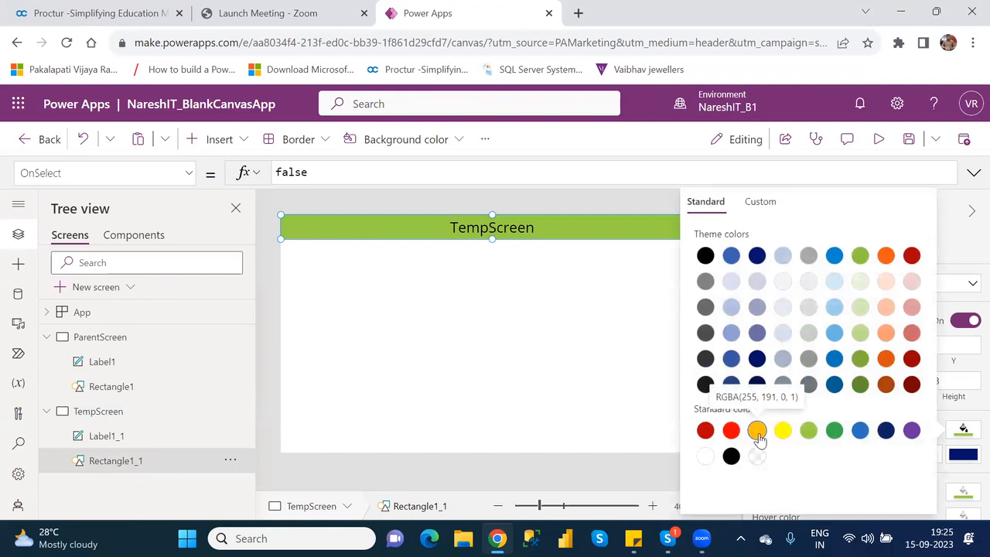
click(758, 435)
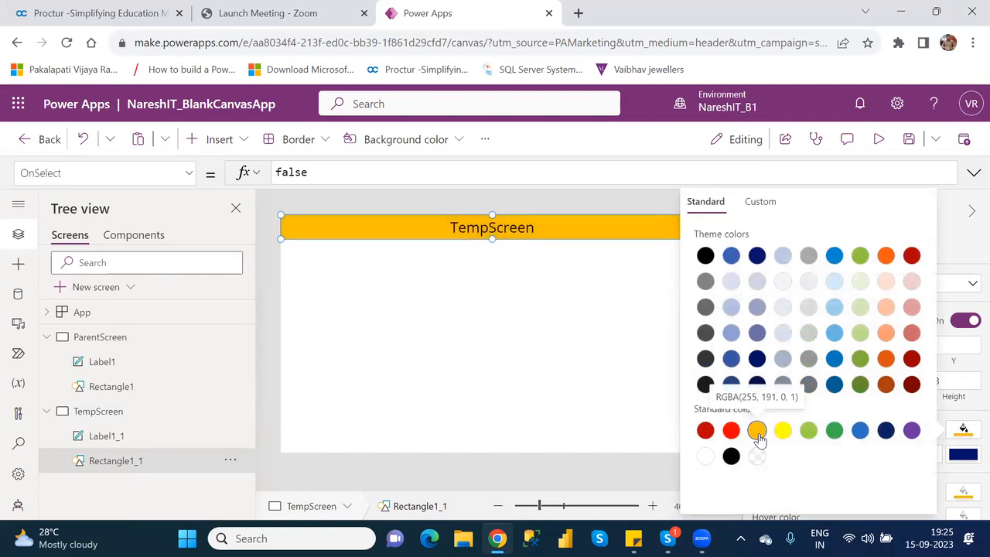
click(521, 339)
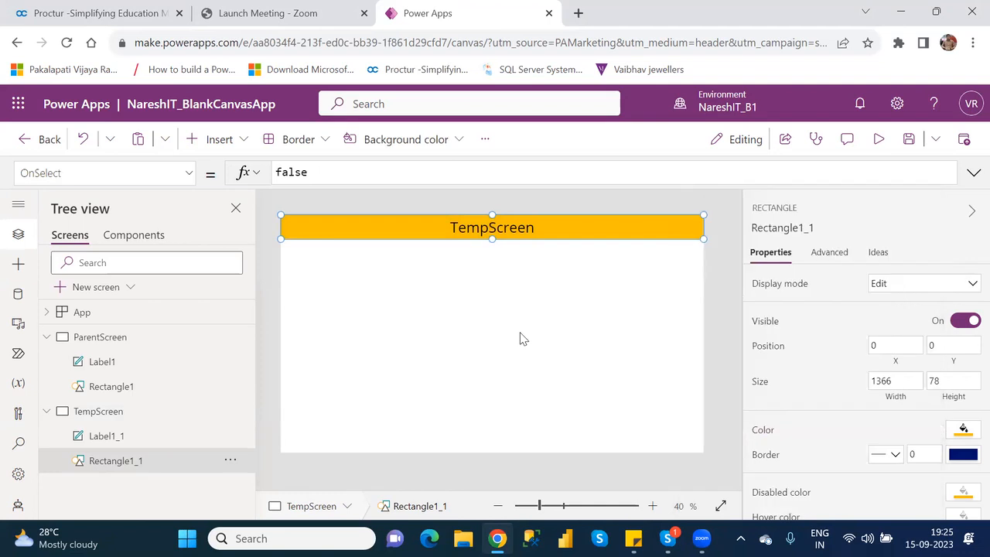
click(520, 338)
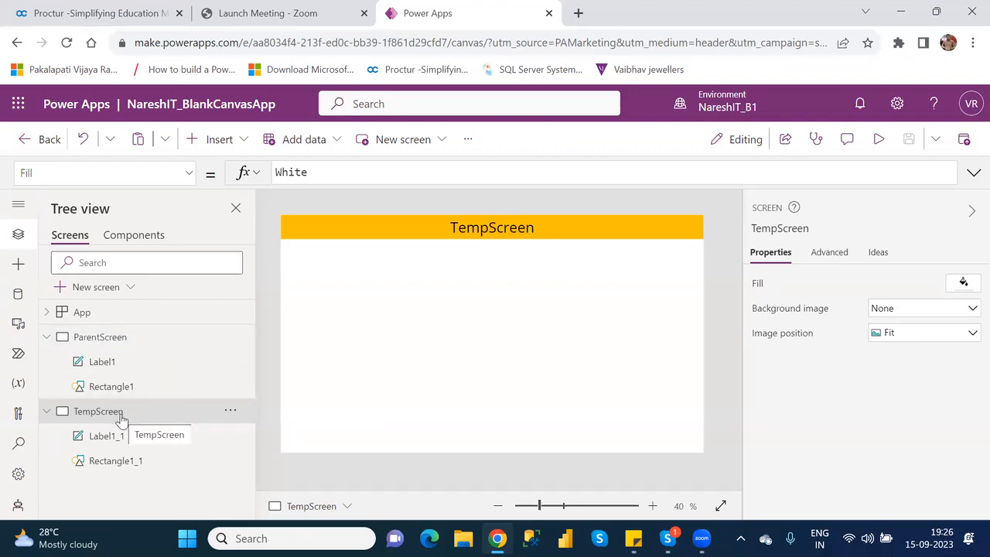
Set the font size of the TempScreen label Label1_1 to 15
click(94, 336)
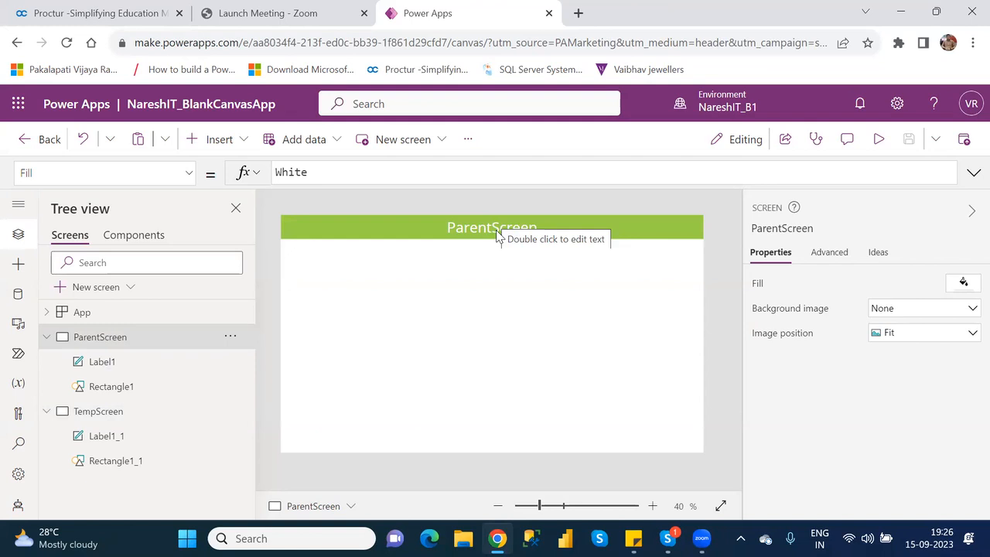
click(112, 446)
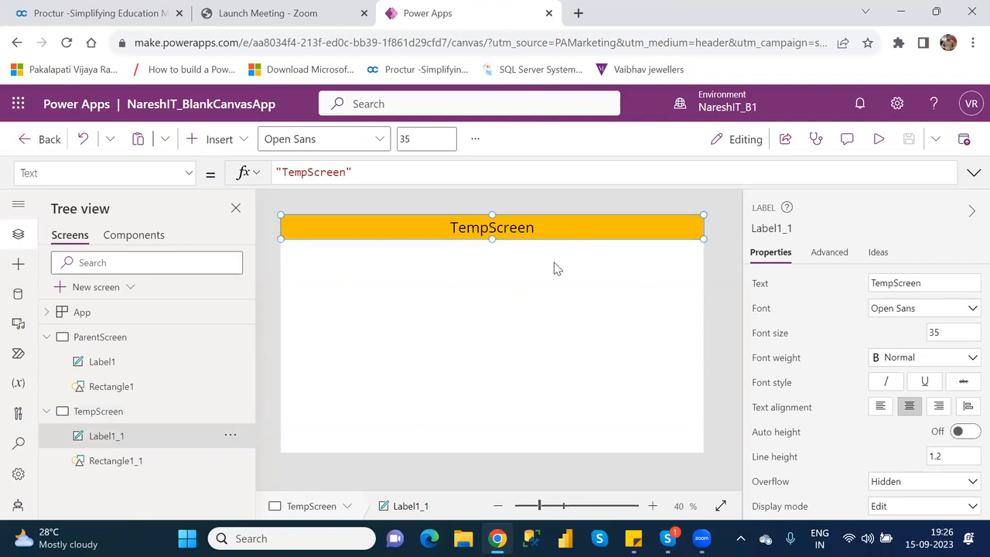
double_click(934, 331)
text(15)
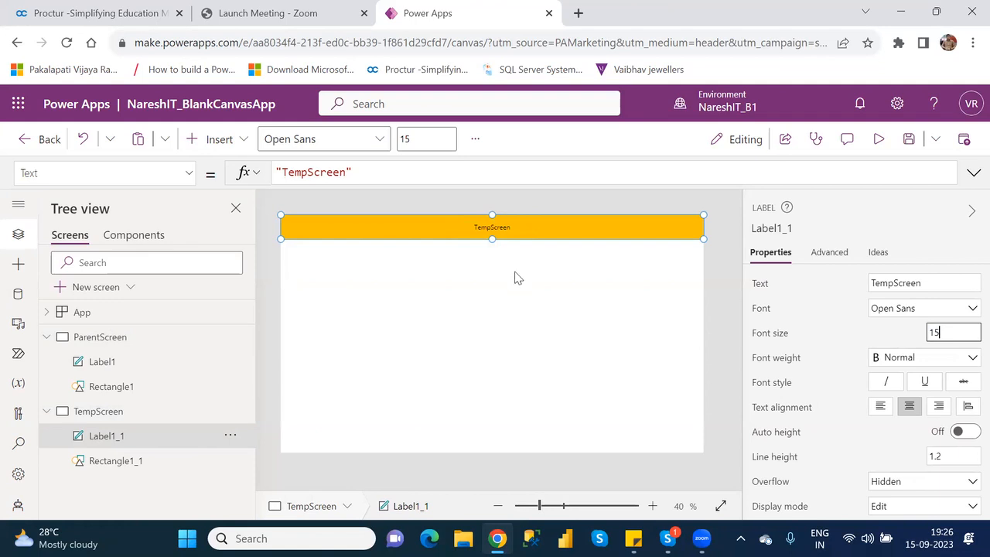
Compare the label and rectangle properties on ParentScreen with those of their copies on TempScreen
click(107, 373)
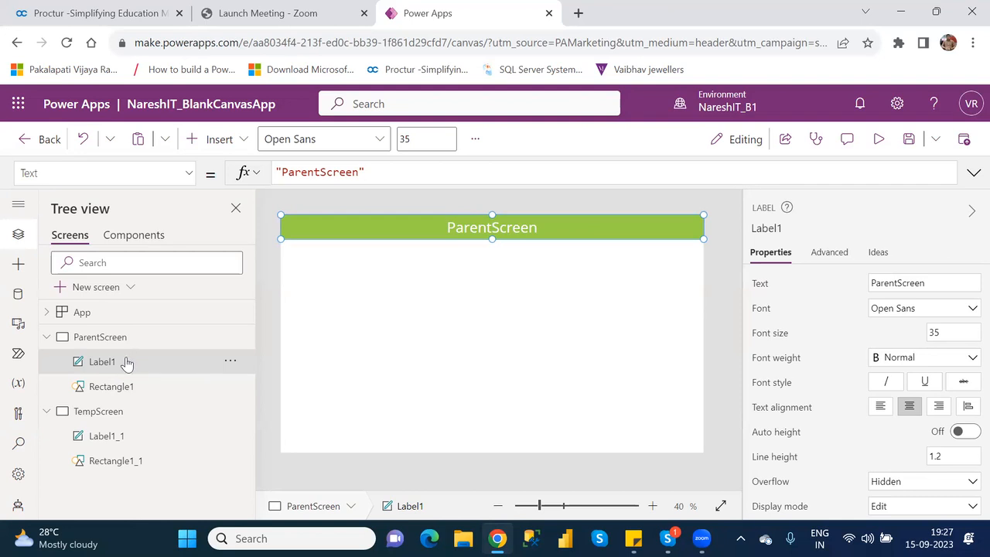
click(139, 388)
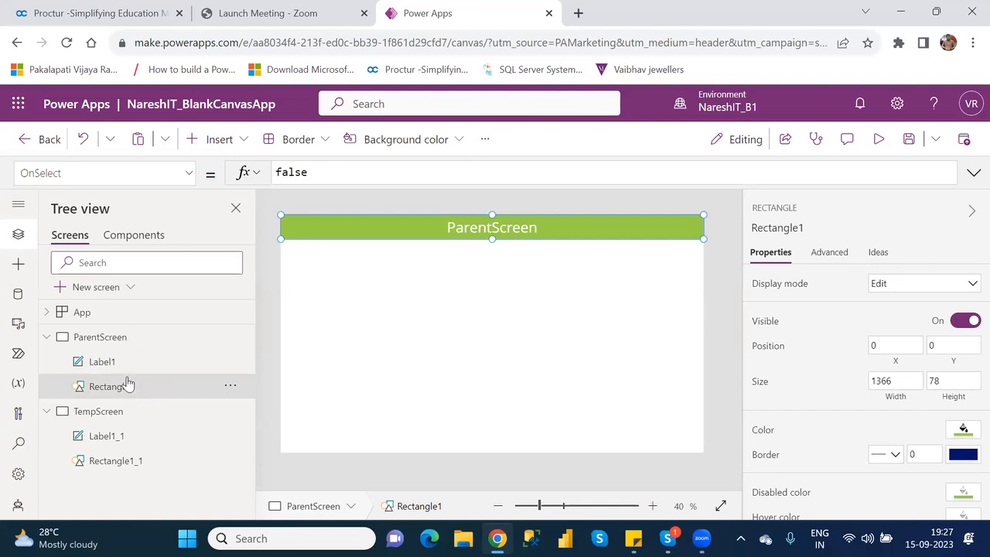
click(124, 461)
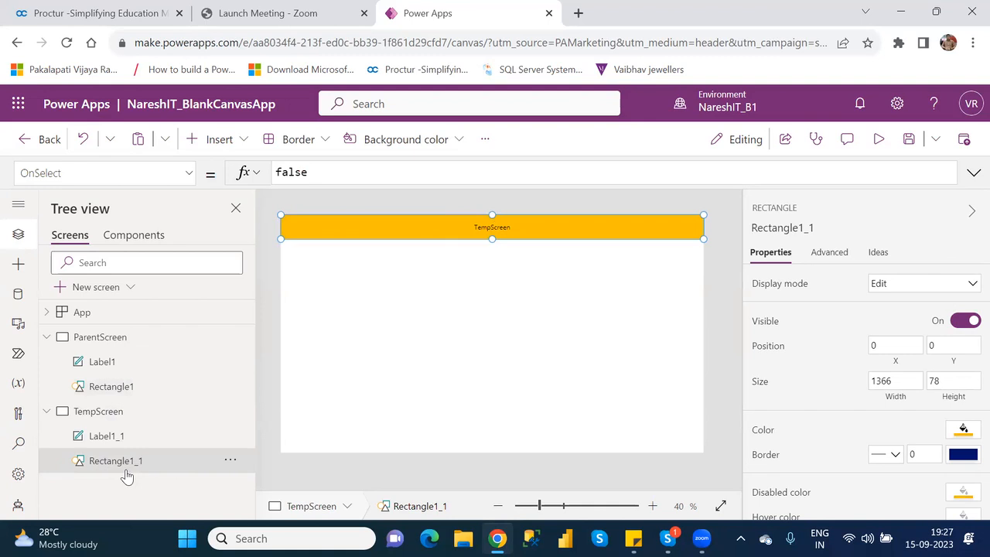
click(112, 367)
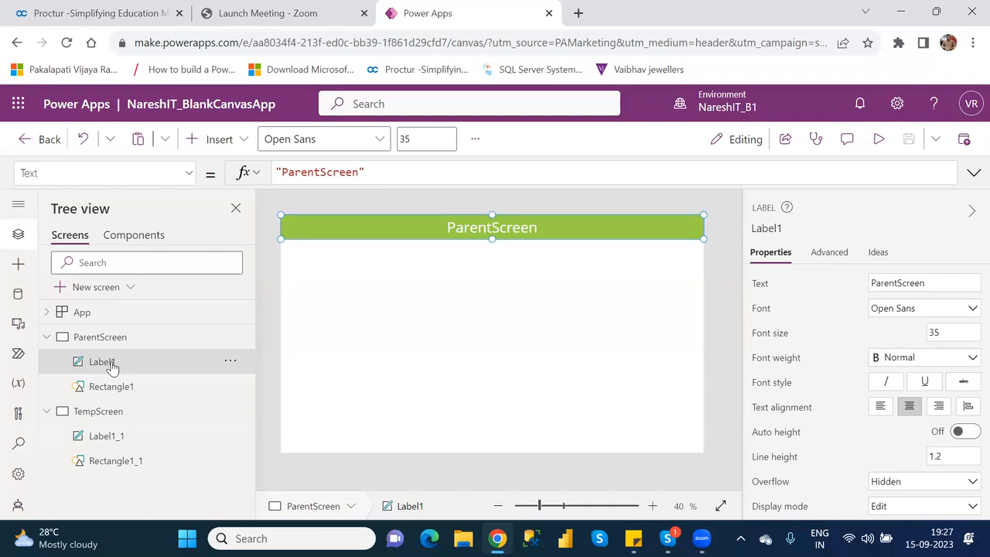
click(127, 444)
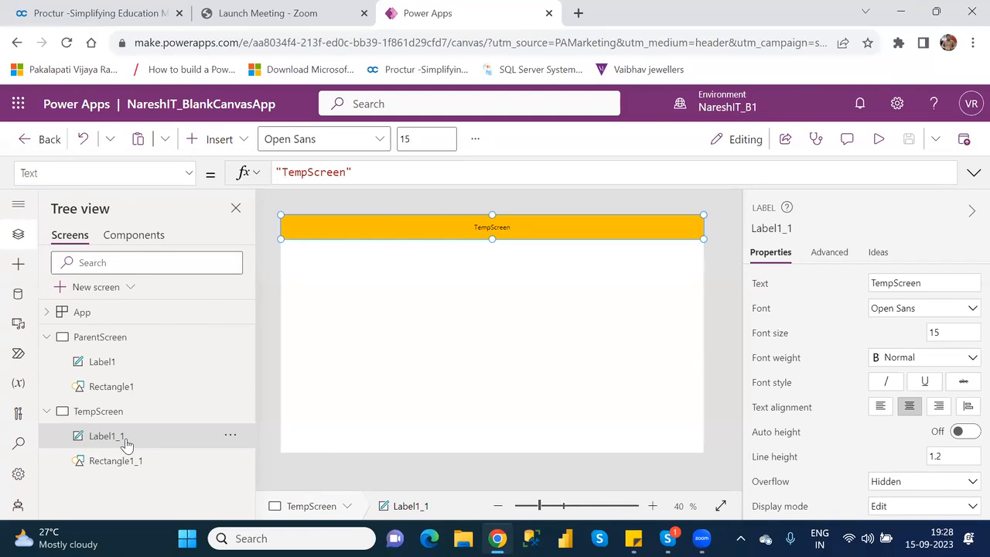
Show the Fill formula behind the color of ParentScreen's header rectangle Rectangle1
click(130, 342)
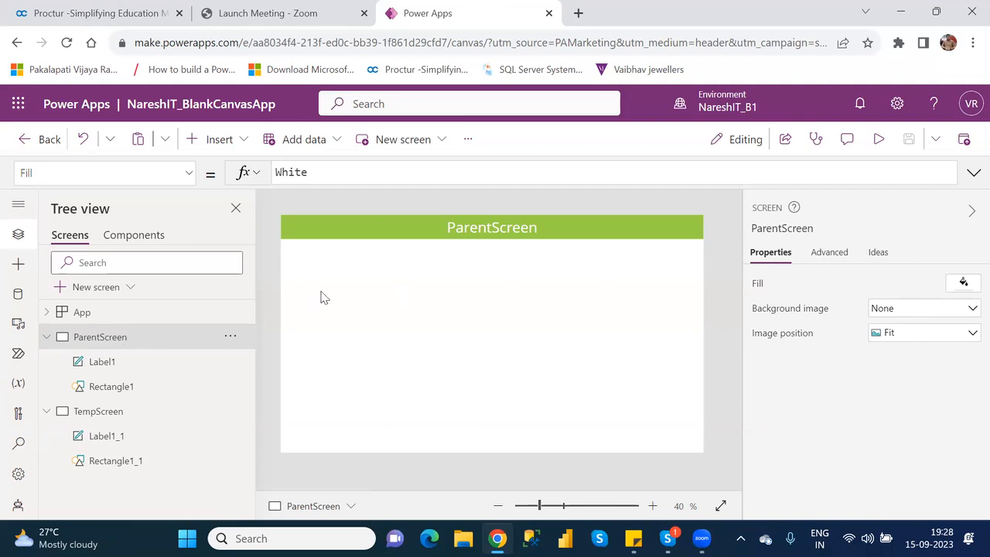
click(125, 392)
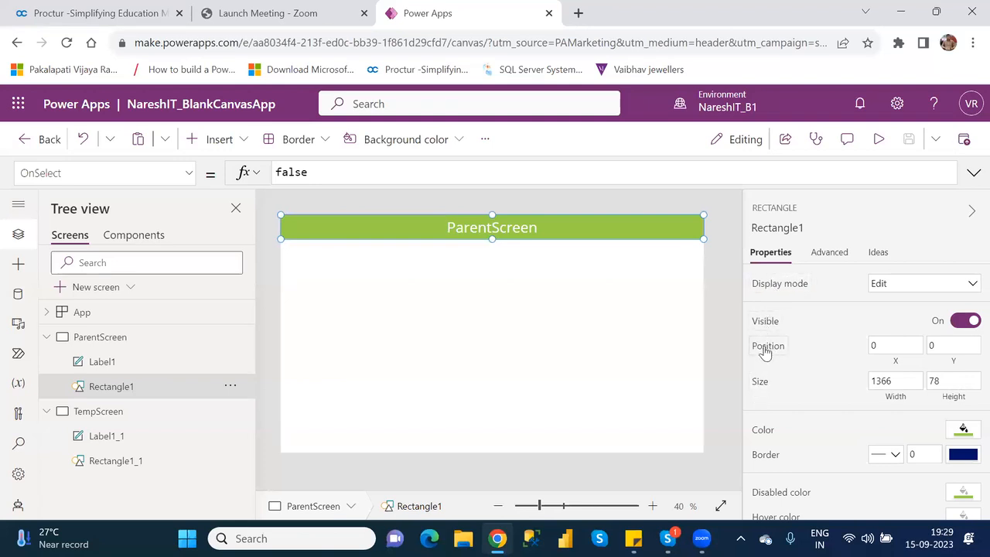
click(763, 433)
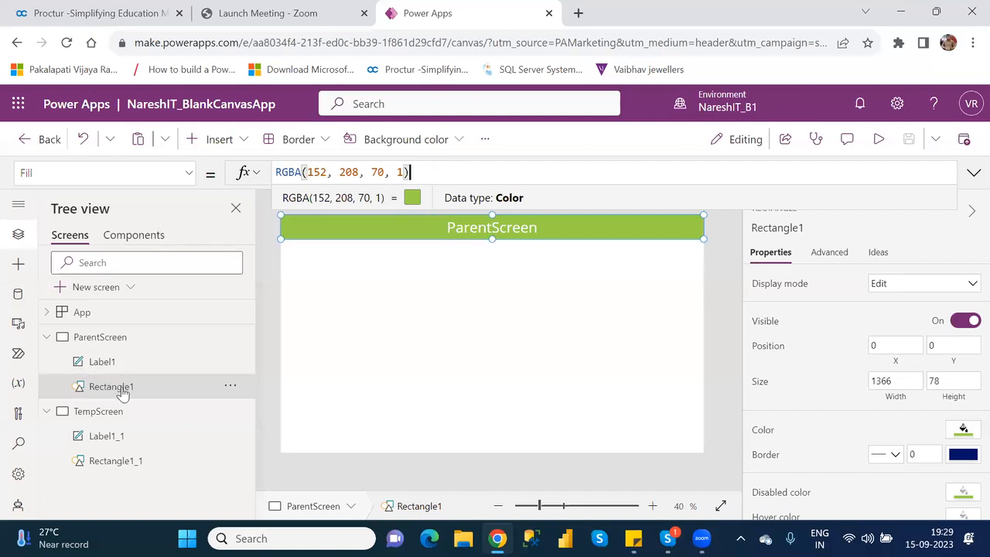
click(96, 341)
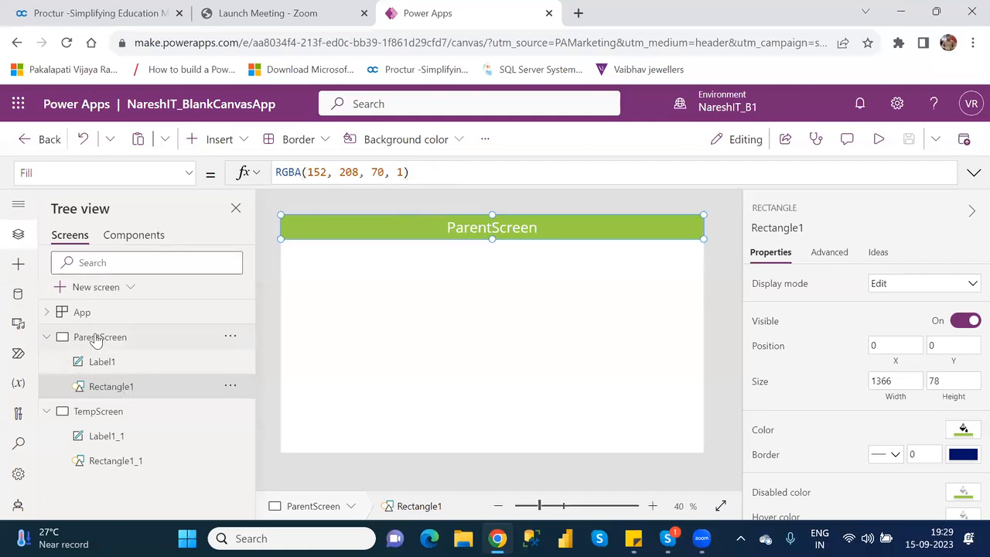
Inspect the Fill formula of Rectangle1 on ParentScreen, followed by that of Rectangle1_1 on TempScreen
click(123, 391)
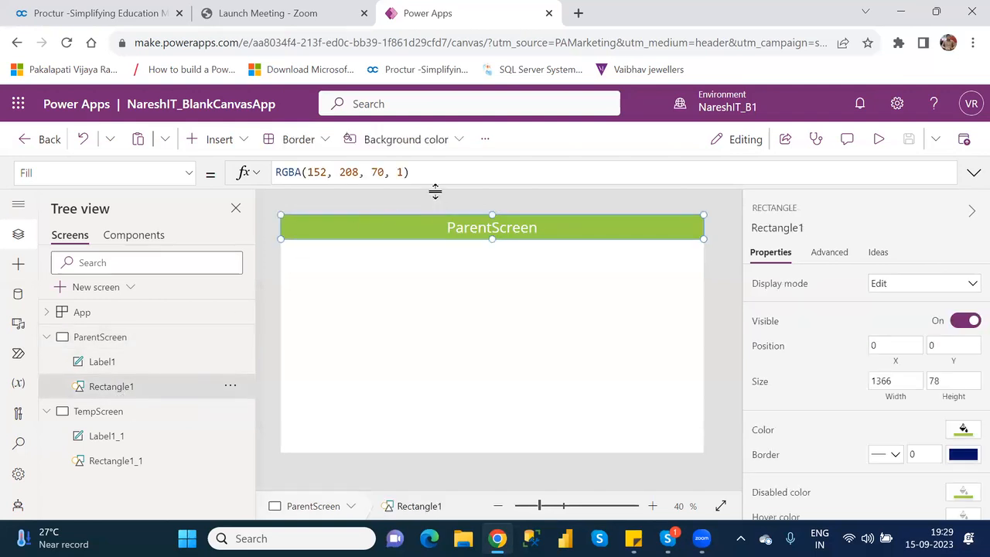
drag(436, 172, 277, 172)
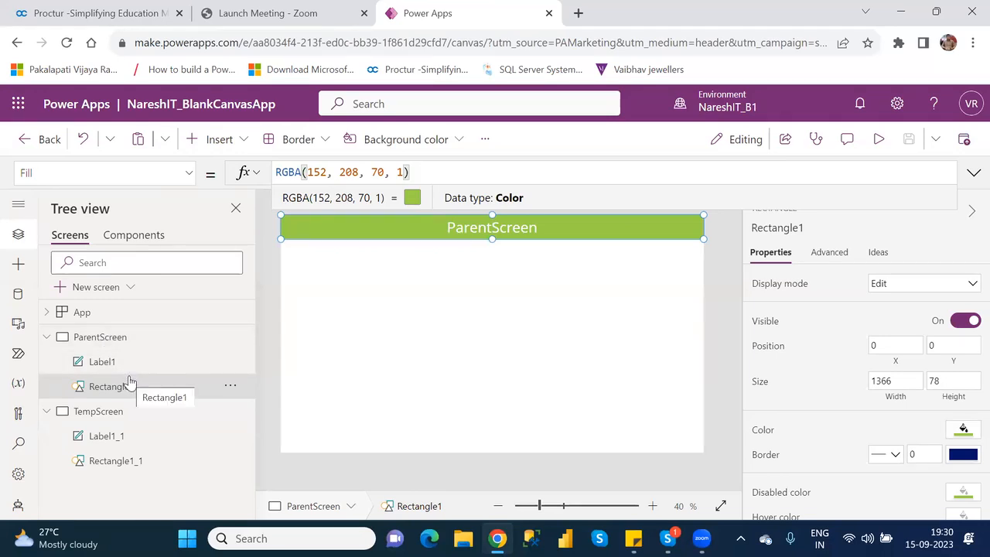
click(116, 461)
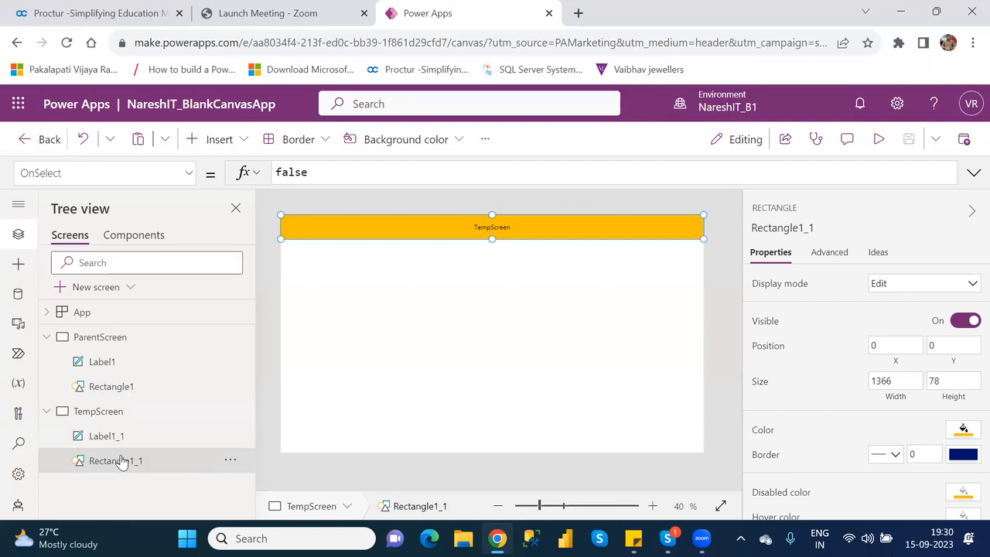
click(765, 432)
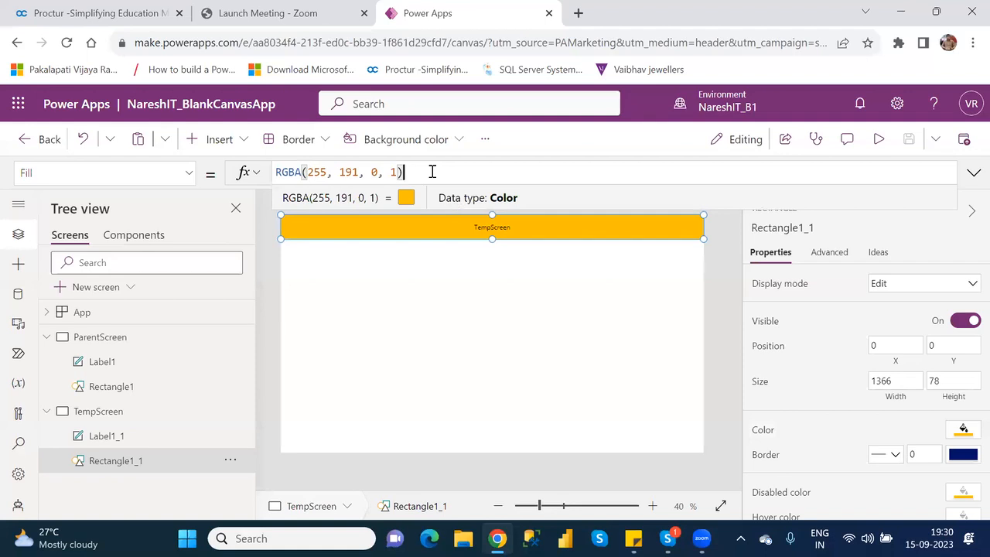
Replace the Fill formula of TempScreen's Rectangle1_1 with a reference to the parent rectangle's color, Rectangle1.Fill
drag(418, 171, 276, 169)
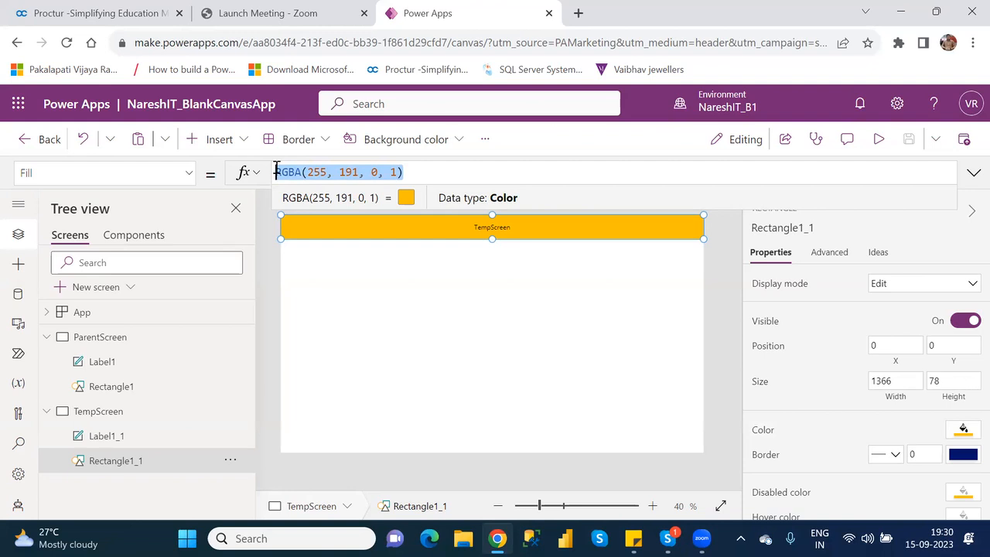
key(BackSpace)
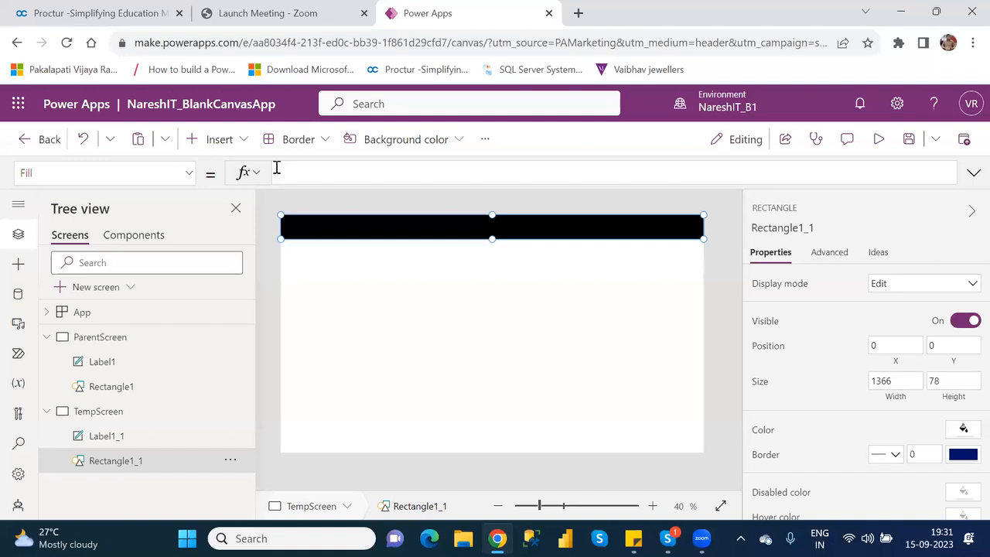
text(rec)
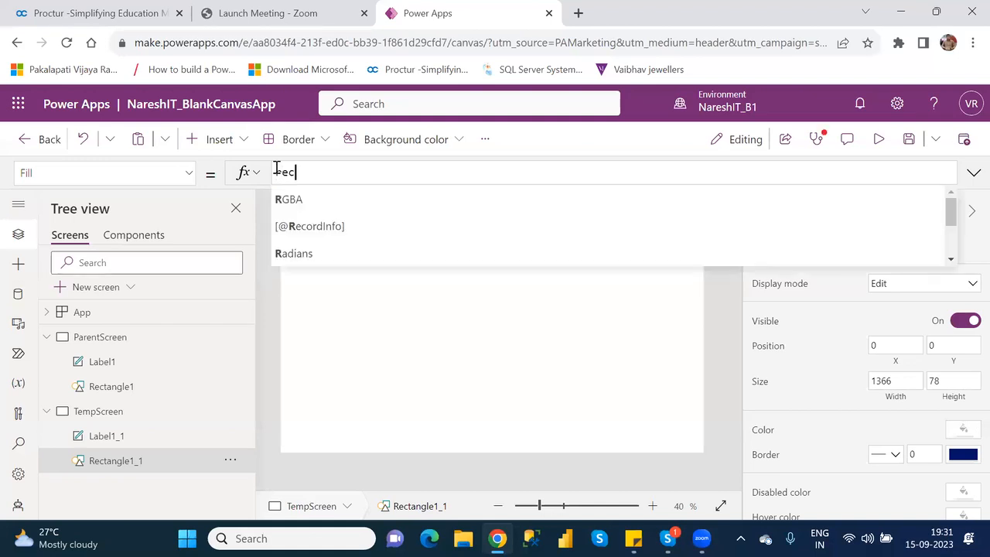
text(tab)
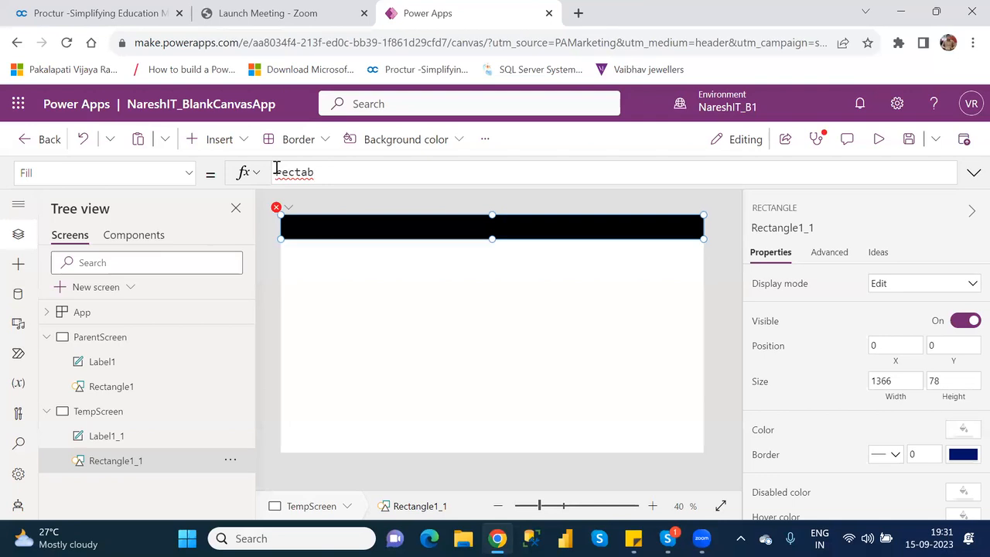
key(BackSpace)
text(ng)
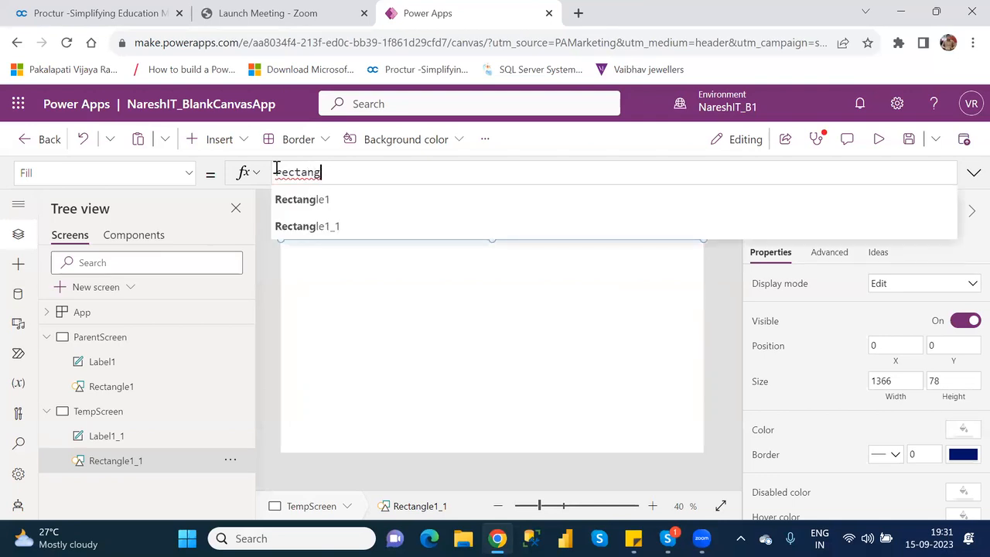
key(Down)
key(Tab)
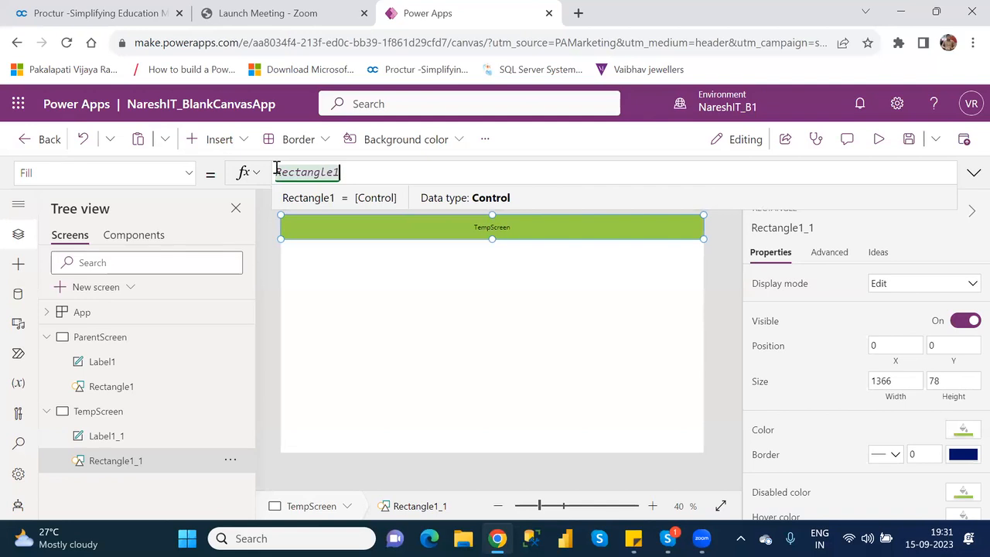
text(.)
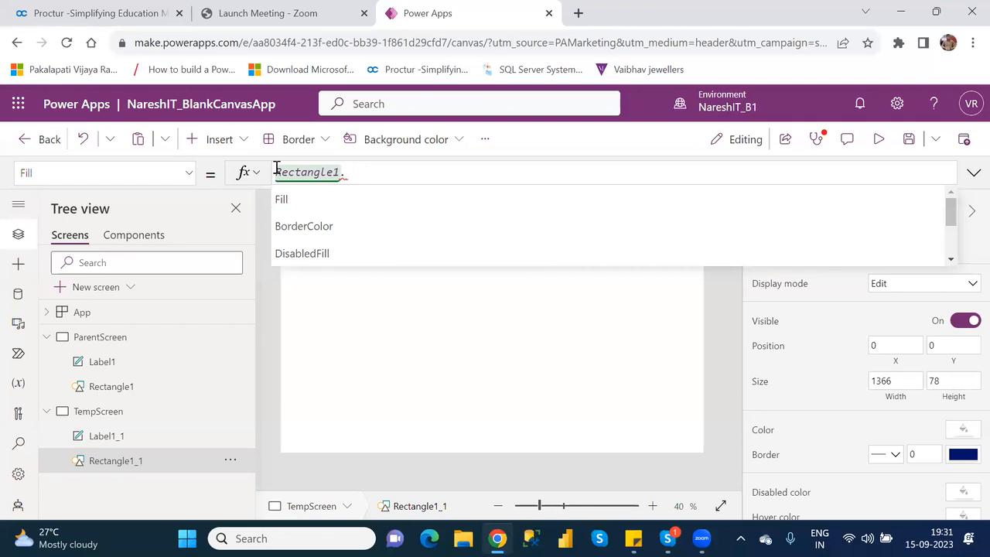
key(Down)
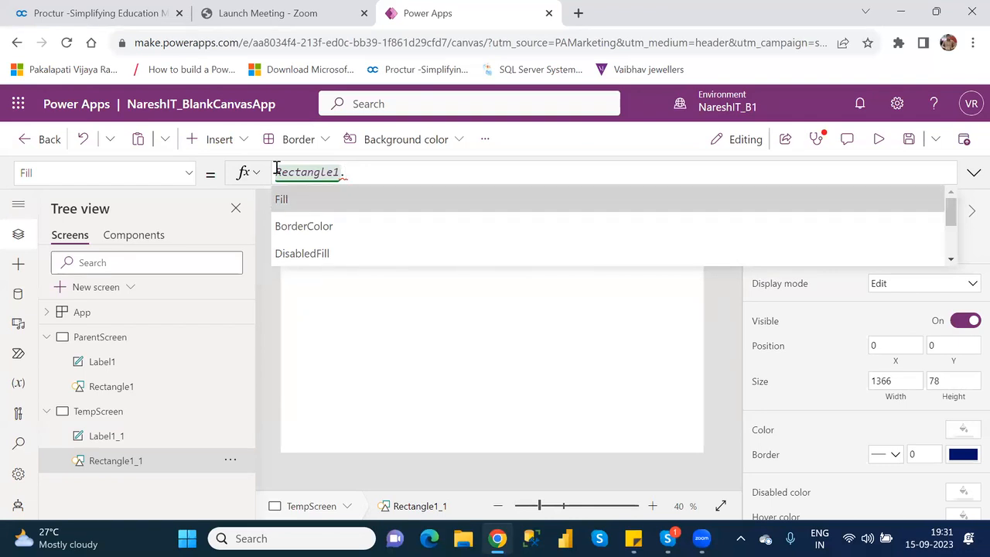
key(Tab)
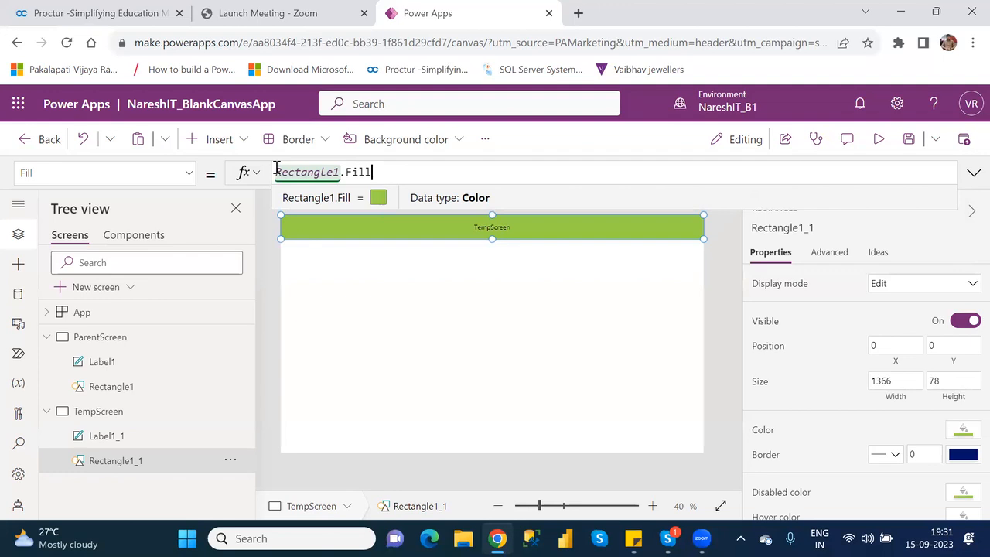
Compare the Fill value of ParentScreen's Rectangle1 with the control and property references in Rectangle1_1's Fill formula
click(108, 344)
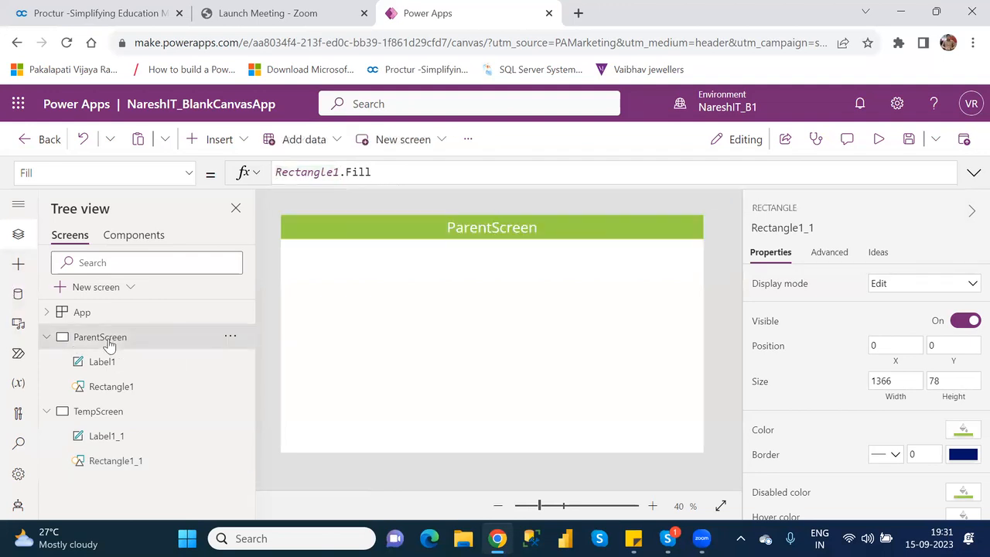
click(120, 395)
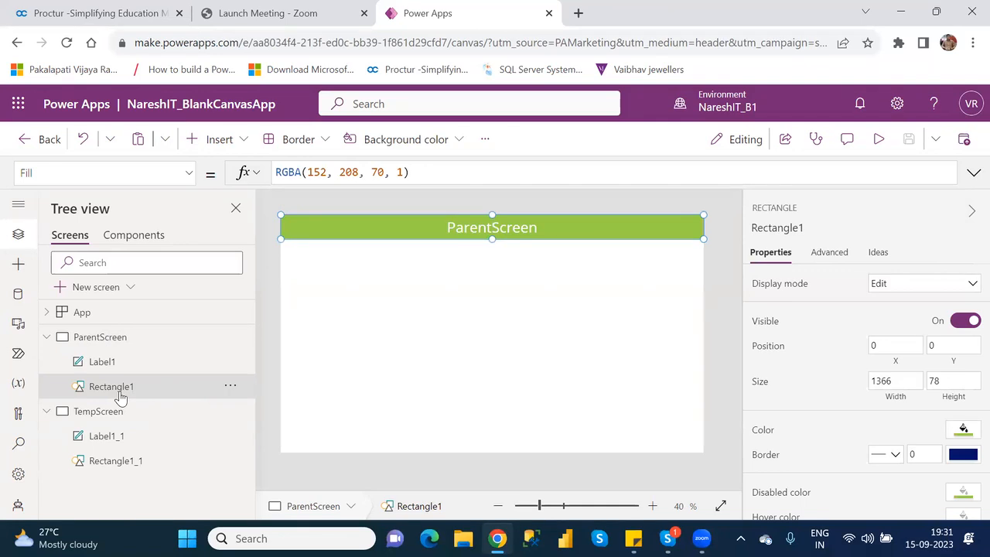
click(130, 463)
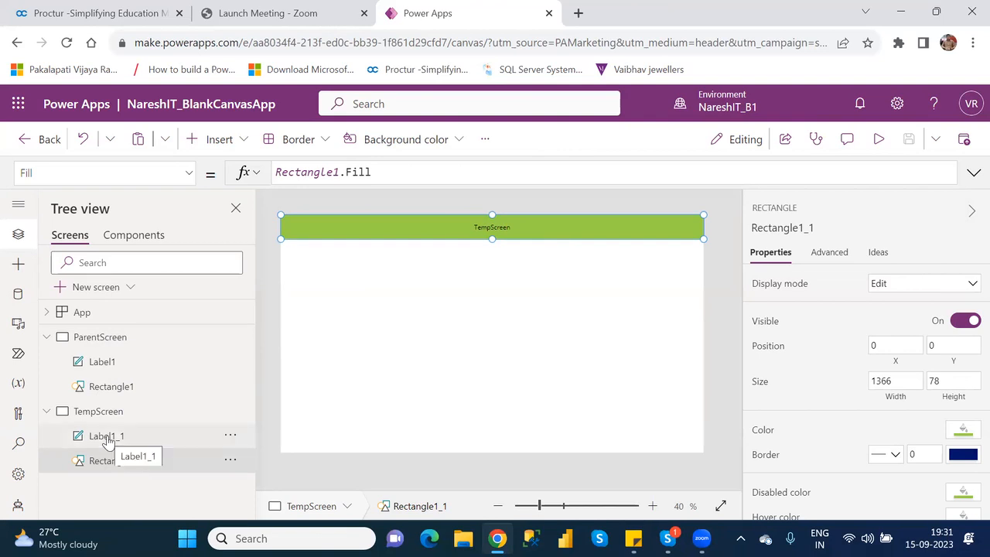
double_click(150, 463)
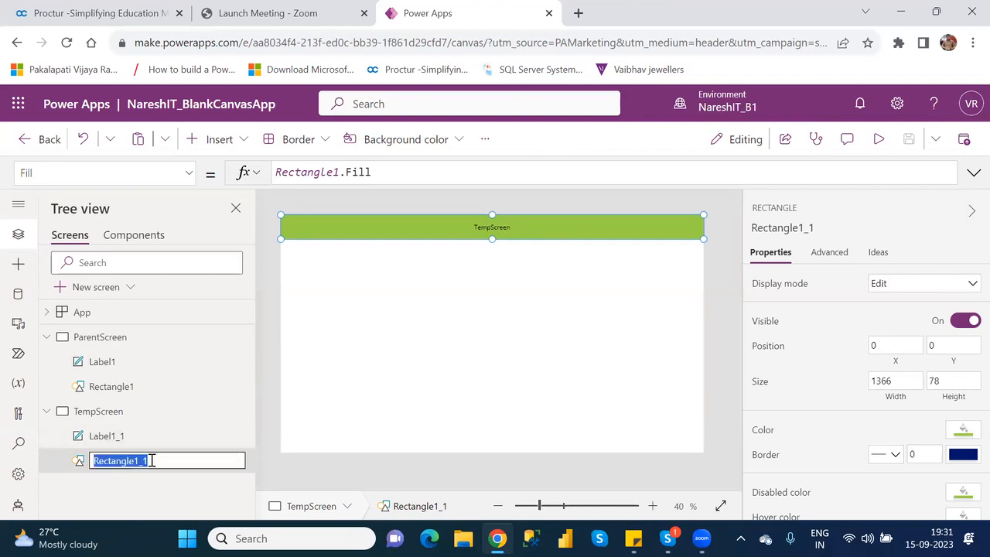
click(120, 479)
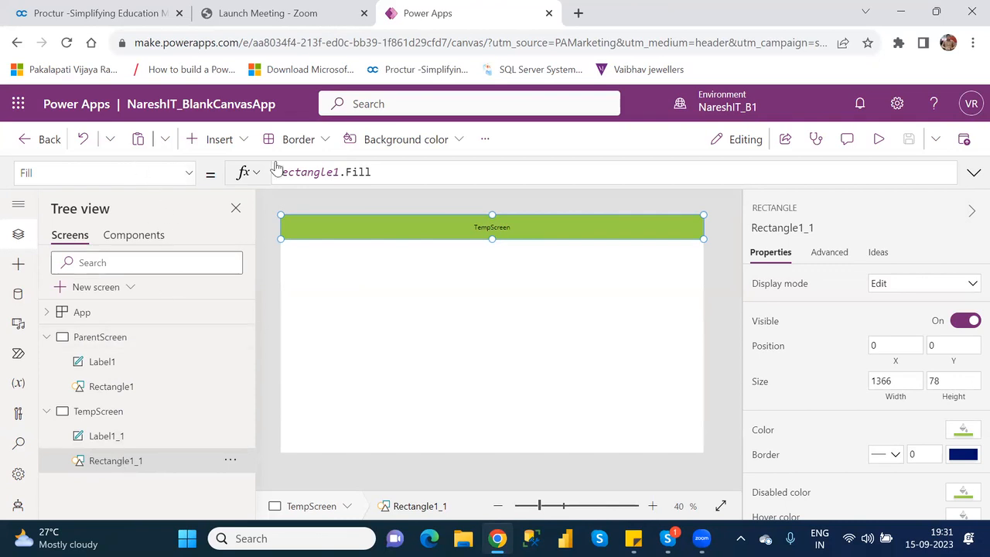
drag(339, 172, 278, 172)
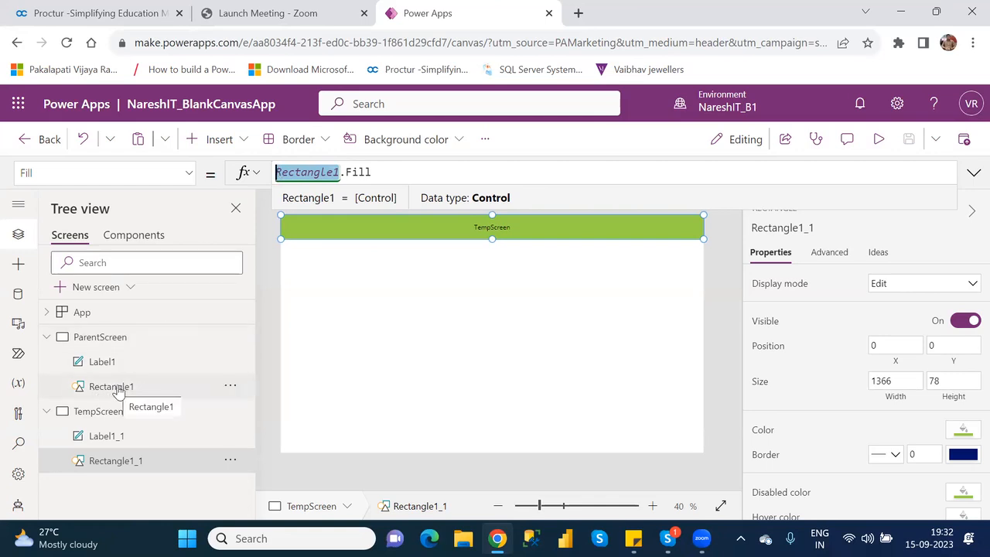
double_click(367, 173)
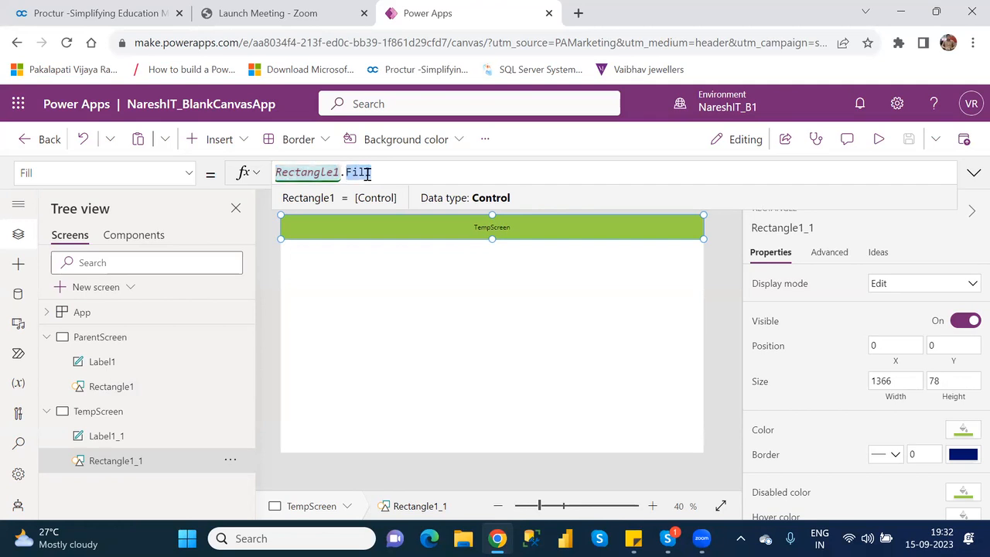
click(411, 368)
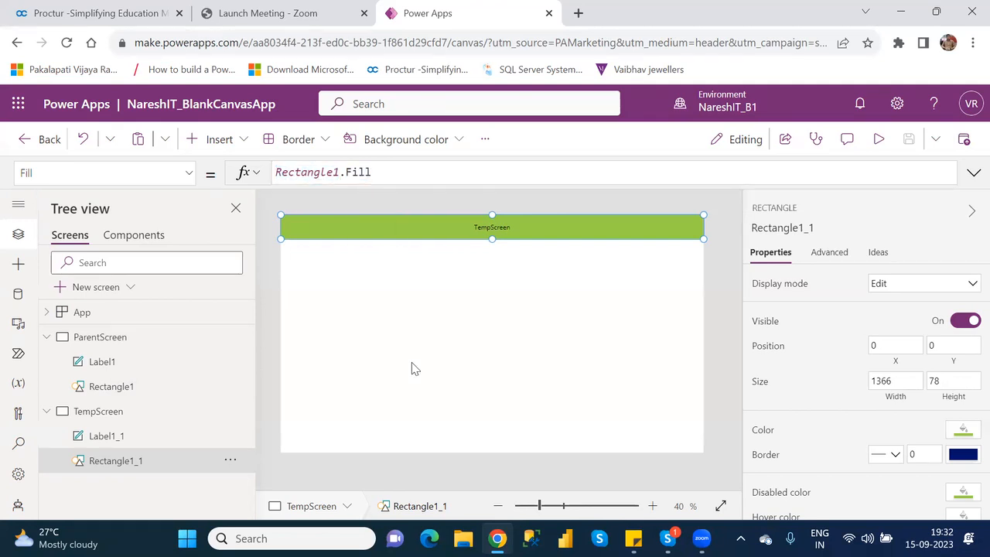
Change the fill color of ParentScreen's Rectangle1 to the theme red, RGBA(168, 0, 0, 1), and check Rectangle1_1 on TempScreen
click(131, 394)
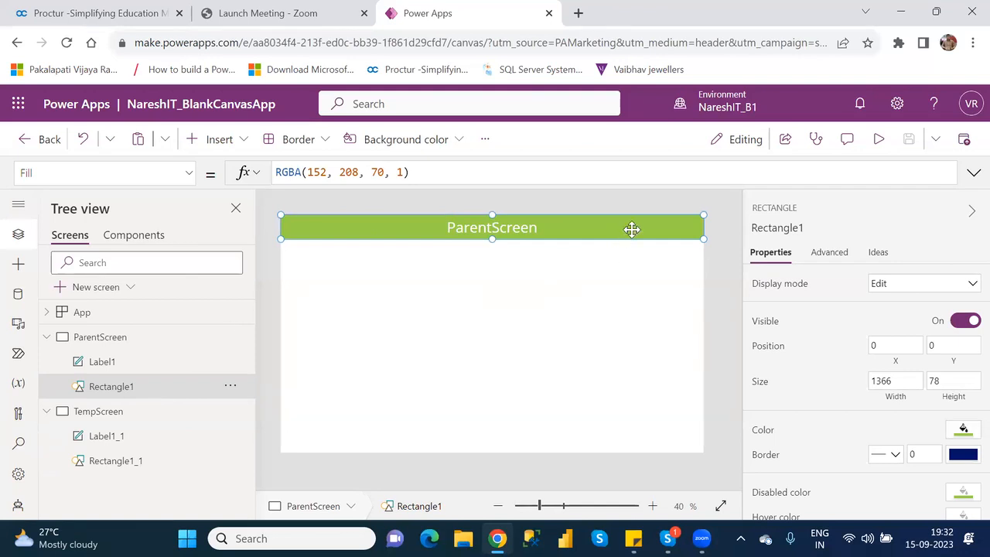
click(964, 432)
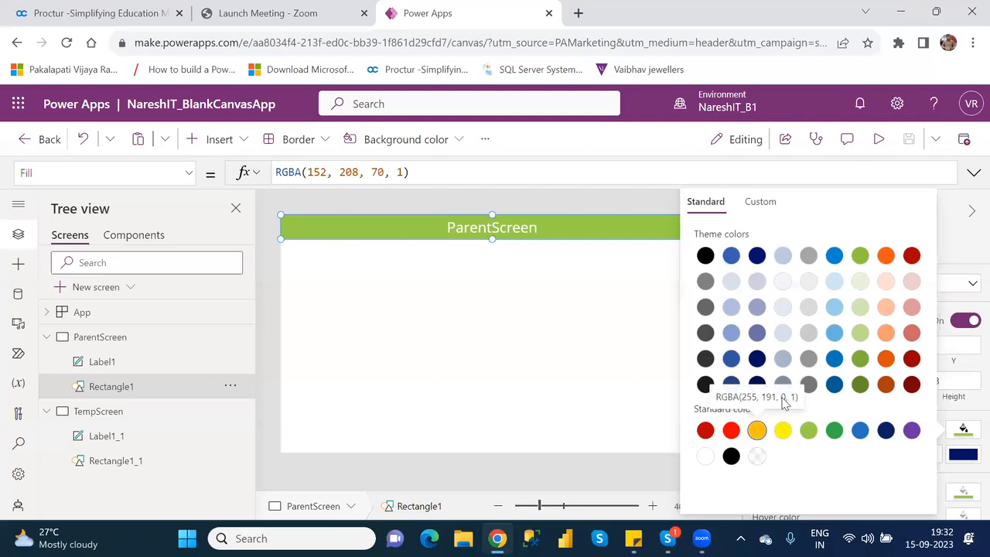
click(912, 256)
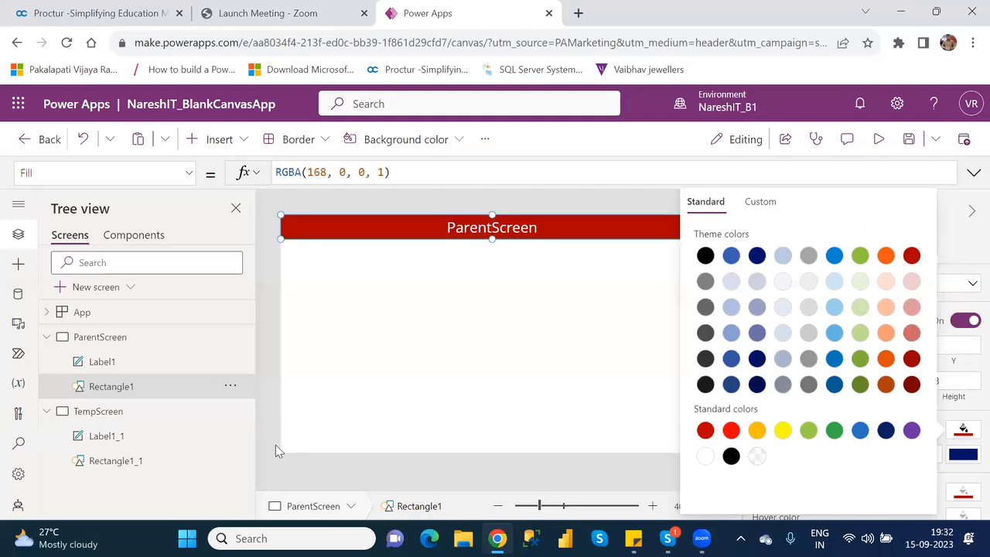
click(138, 470)
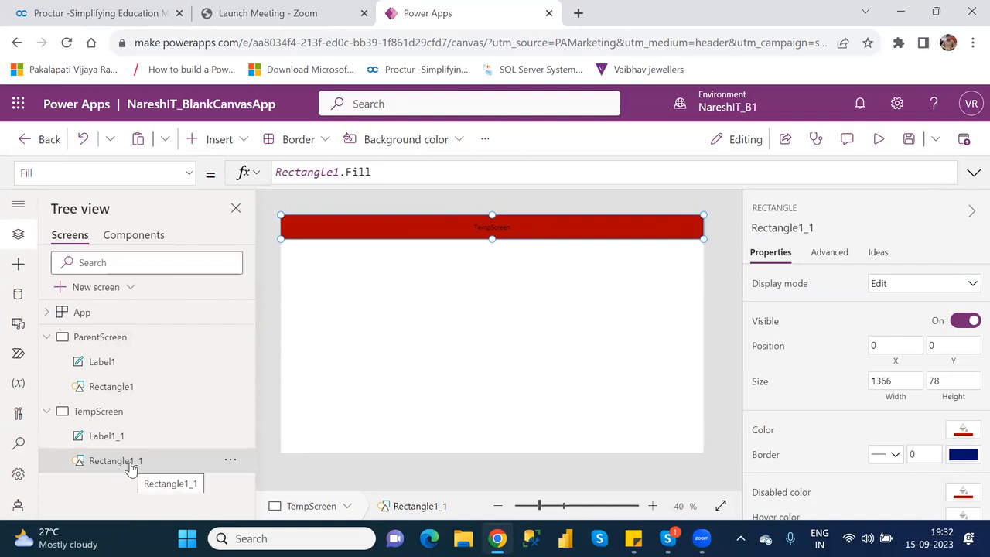
Inspect the font Size formula of Label1 on ParentScreen, followed by that of Label1_1 on TempScreen
click(110, 368)
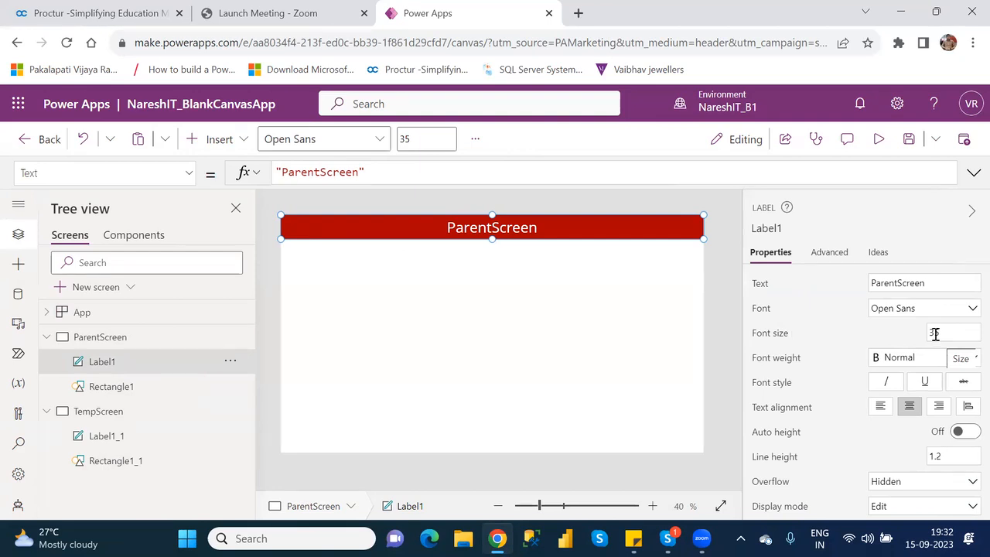
click(765, 340)
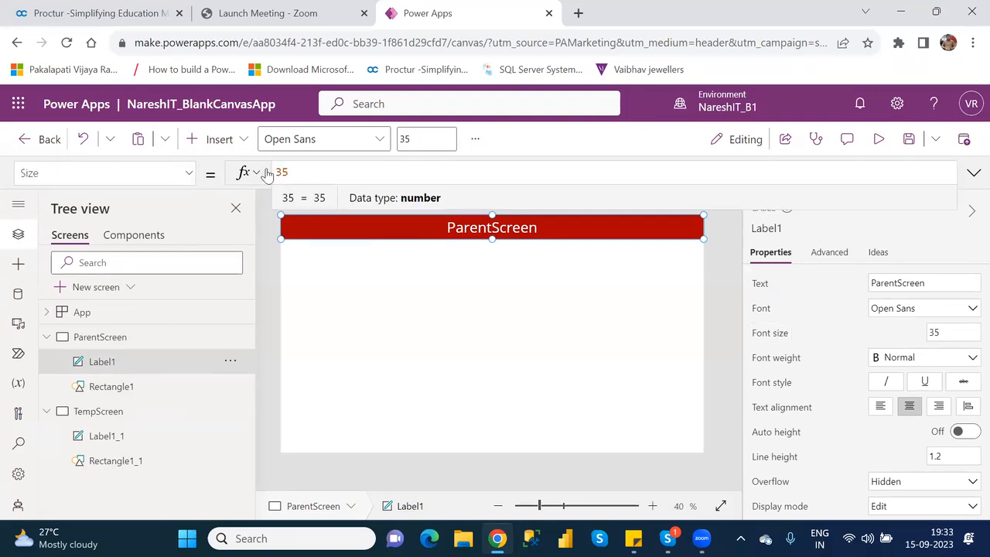
click(137, 438)
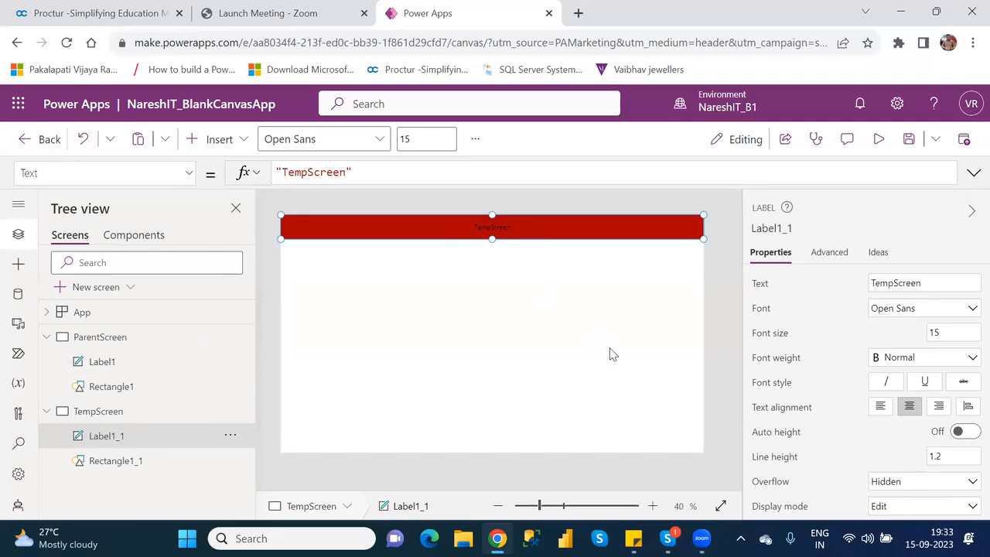
click(768, 336)
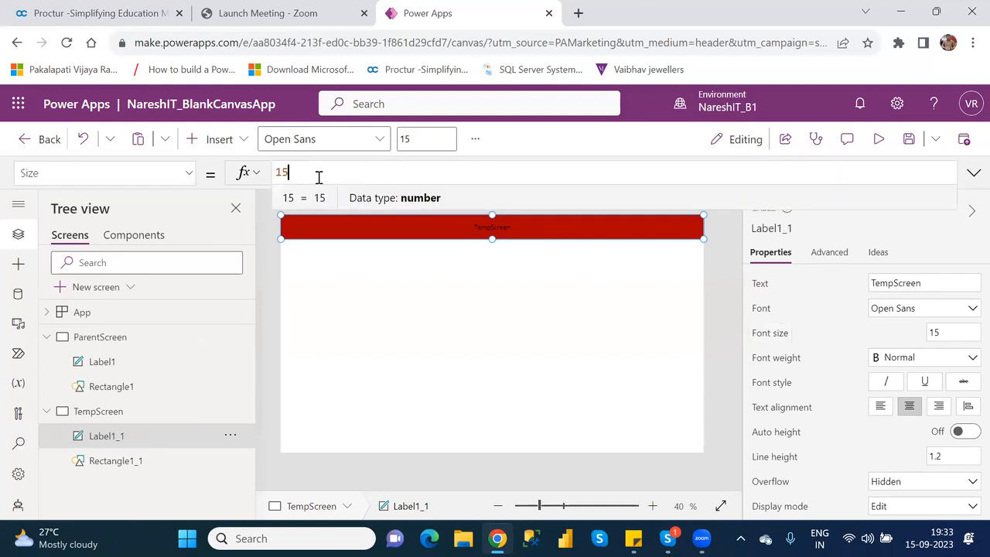
Replace the Size formula of TempScreen's Label1_1 with a reference to the parent label's font size, Label1.Size, and dismiss the error message
key(BackSpace)
key(BackSpace)
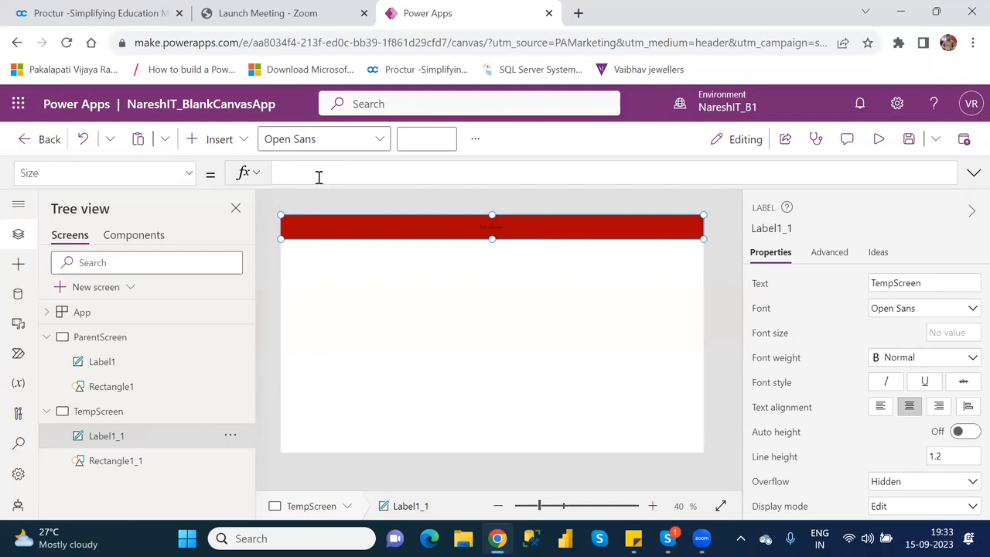
text(labe)
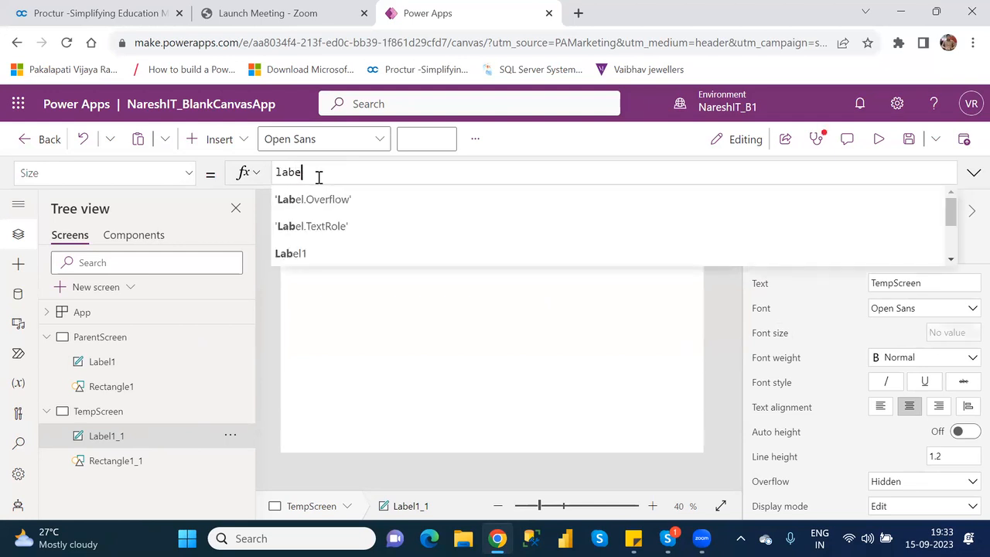
text(l)
key(Down)
key(Down)
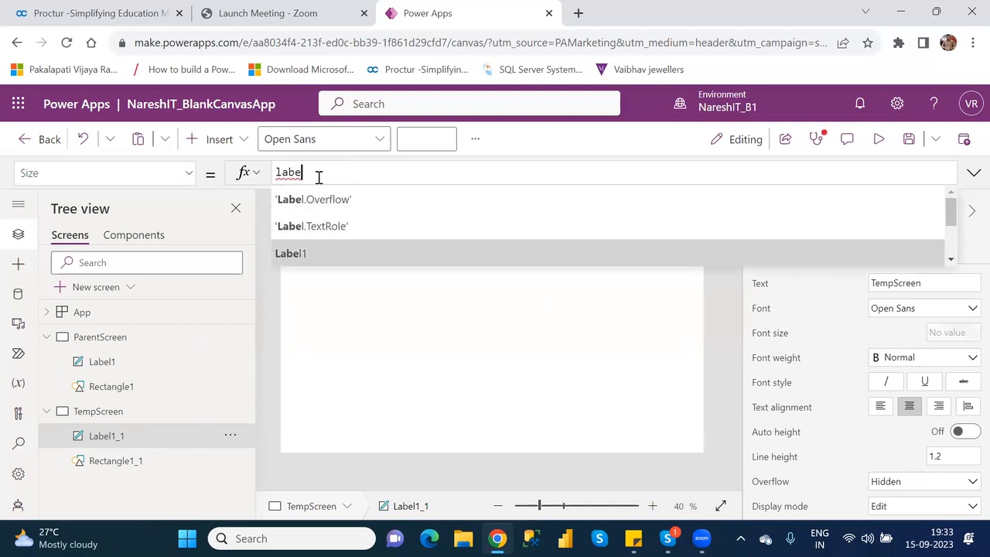
key(Tab)
text(.)
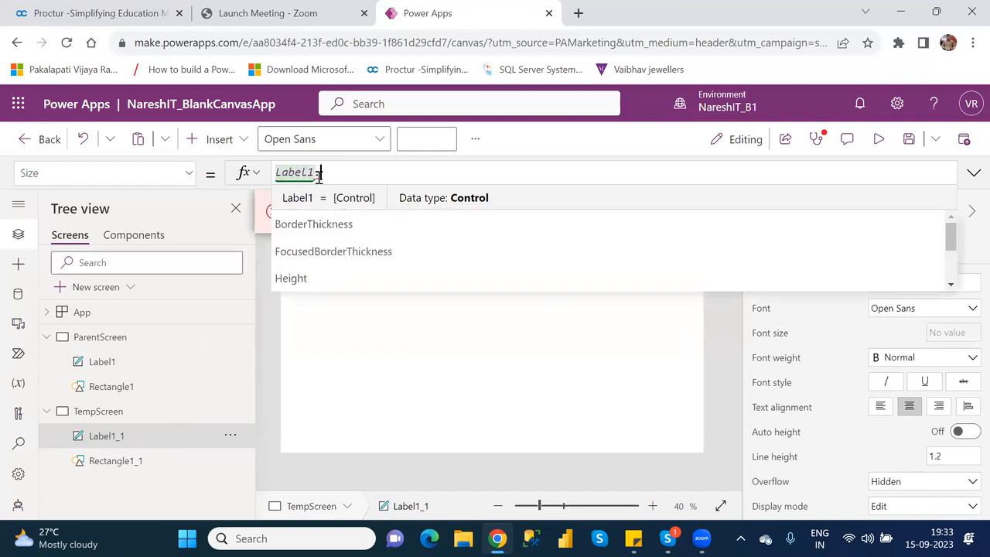
key(Down)
key(Down)
key(Down)
key(Down)
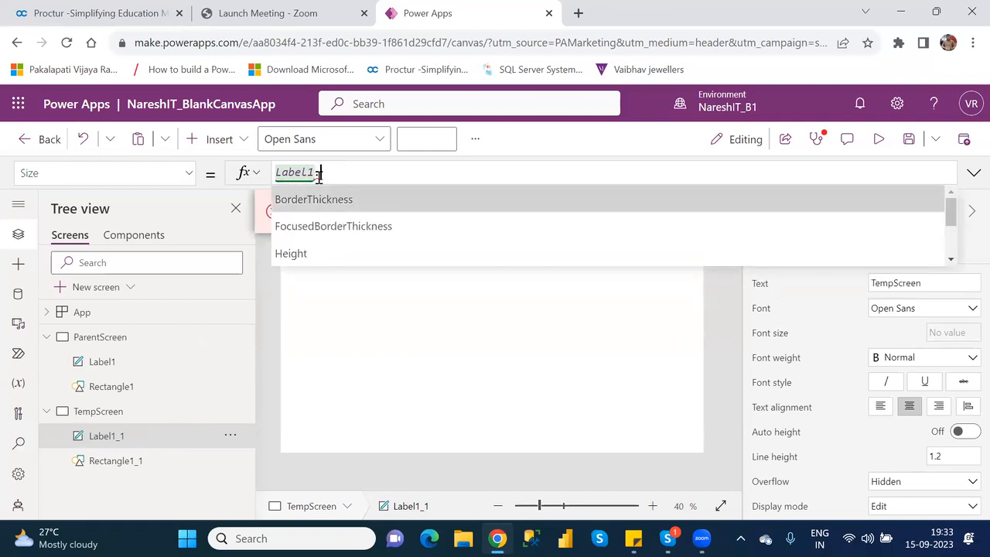
key(Down)
key(Down)
key(Down)
key(Down)
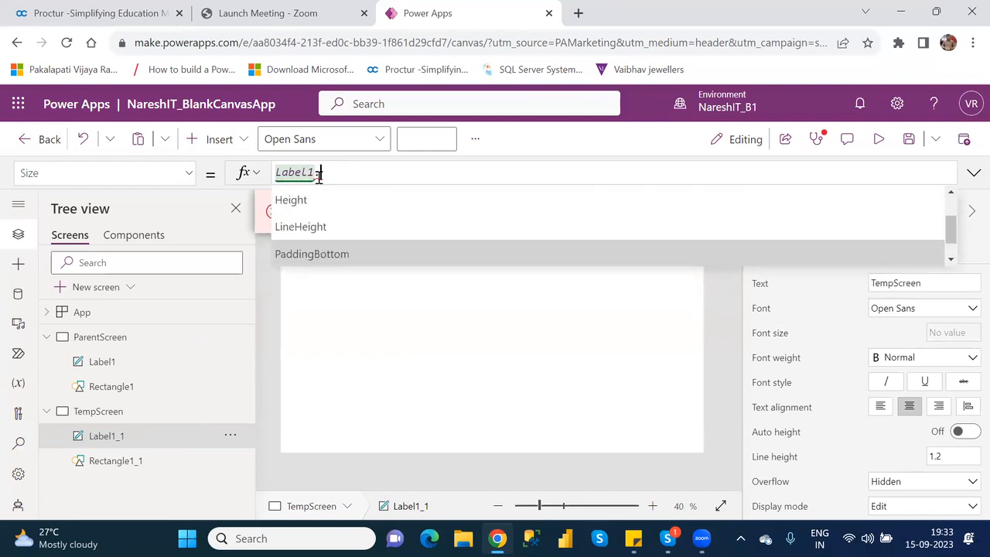
key(Down)
key(Down)
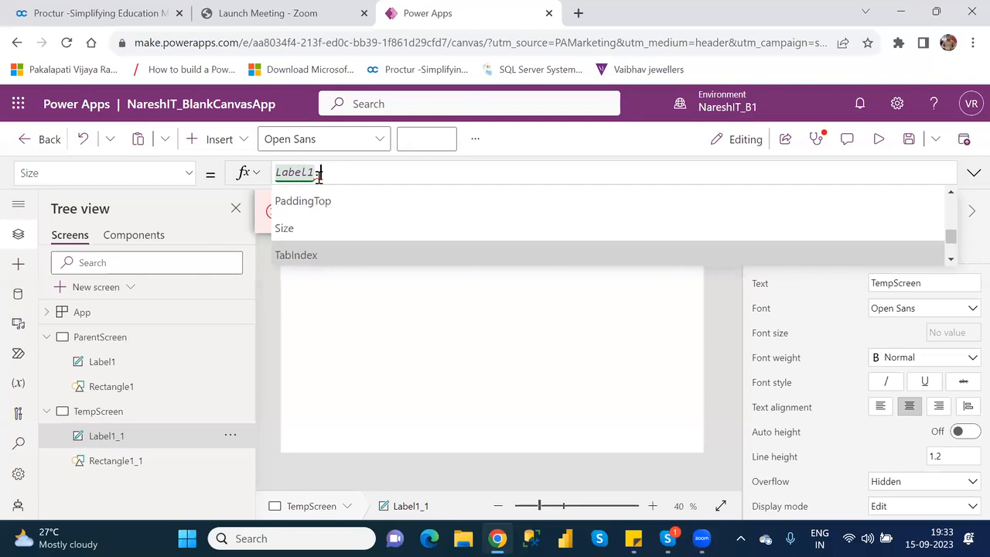
key(Up)
key(Tab)
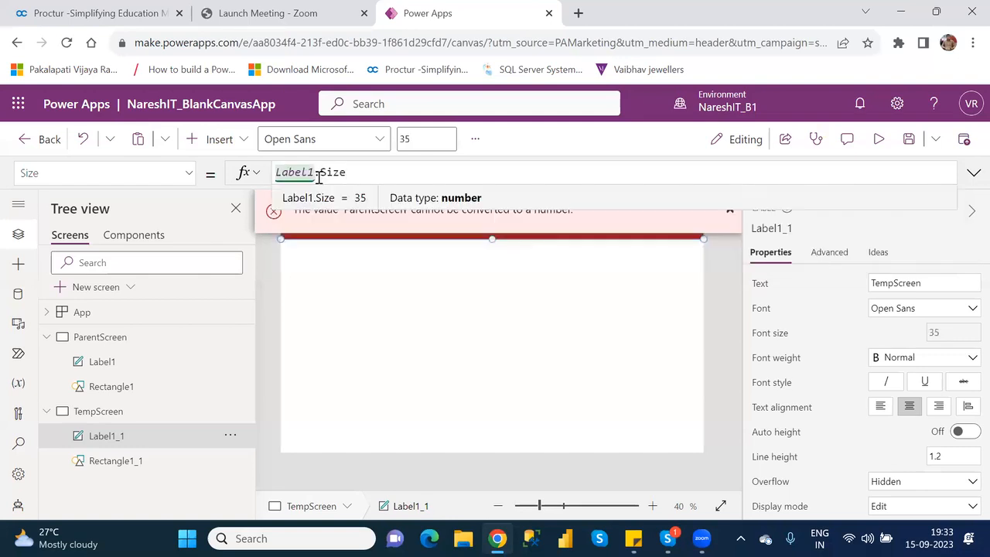
click(626, 336)
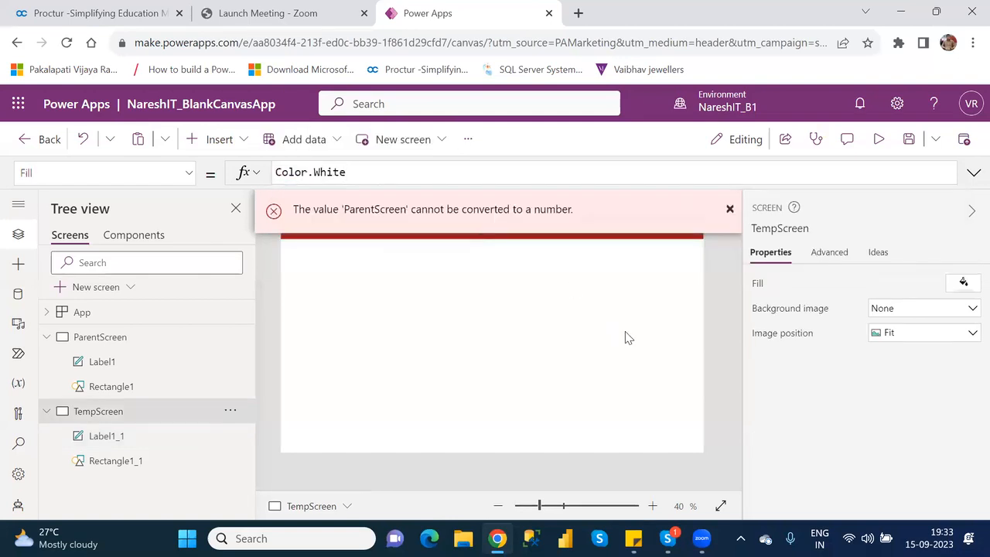
click(732, 211)
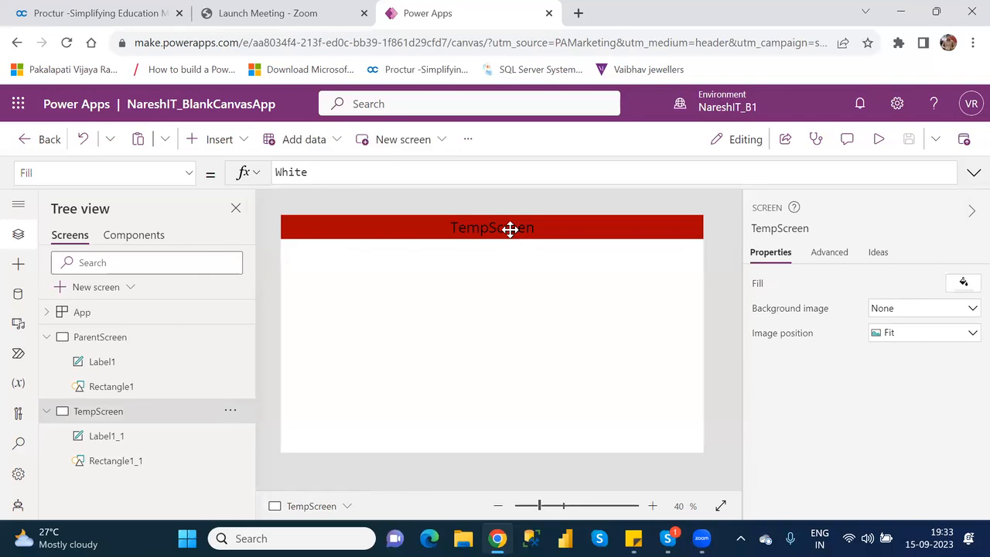
Compare the Size formula of TempScreen's Label1_1 with the Size value of ParentScreen's Label1
click(510, 229)
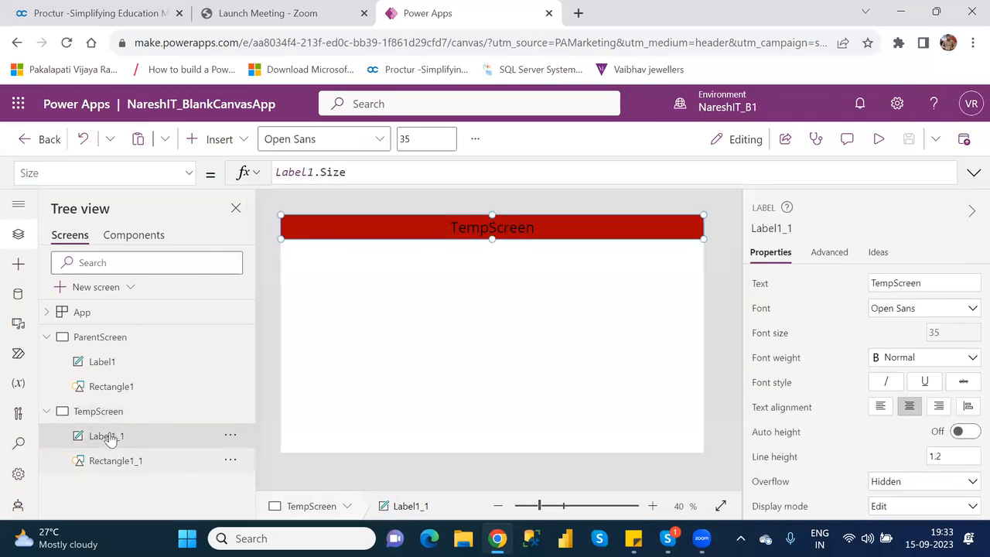
click(116, 366)
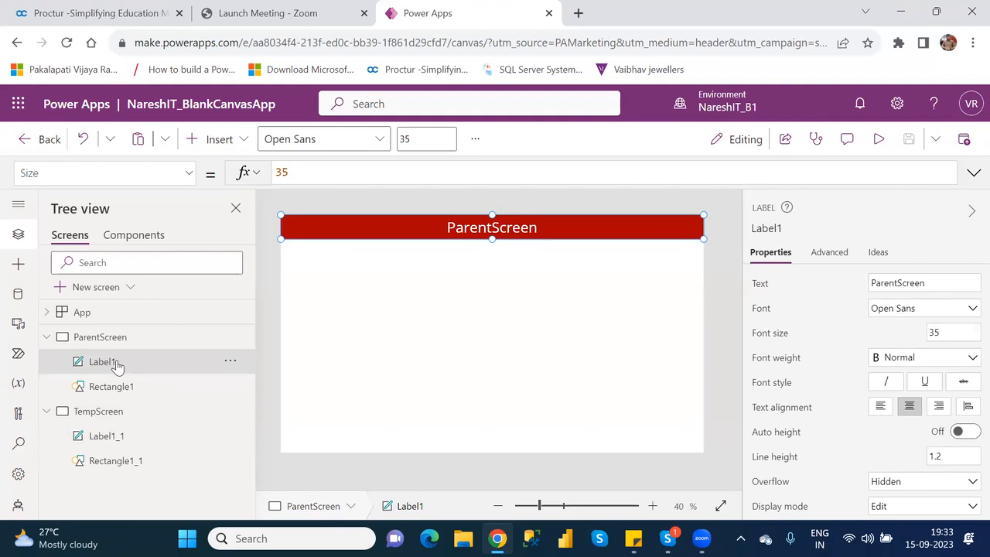
click(118, 439)
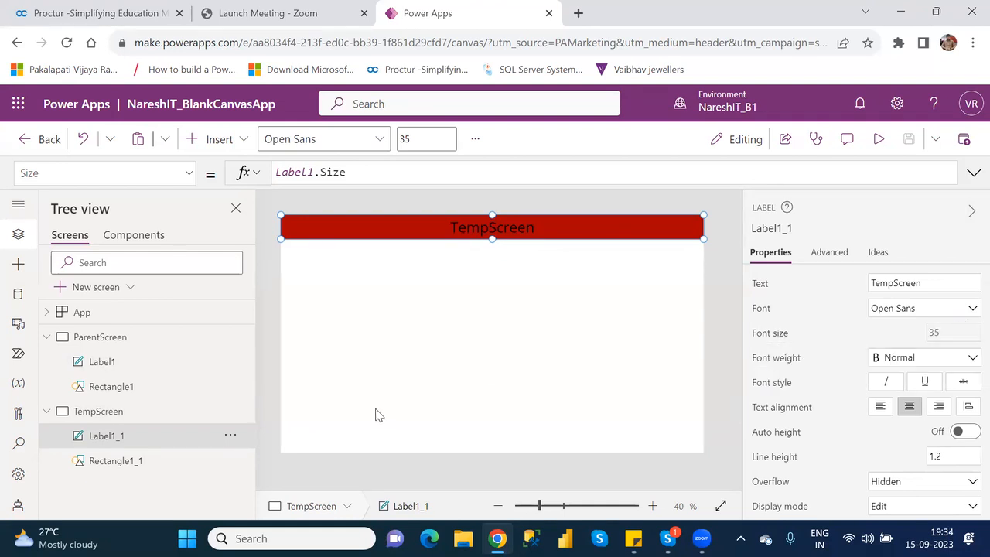
Set the font size of ParentScreen's Label1 to 40 and check Label1_1 on TempScreen
click(112, 367)
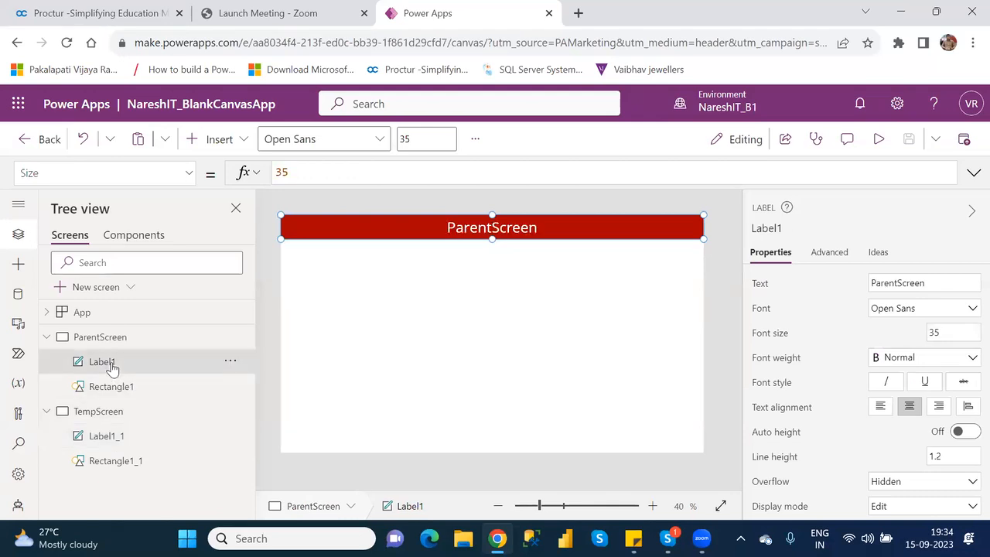
click(934, 332)
key(BackSpace)
text(40)
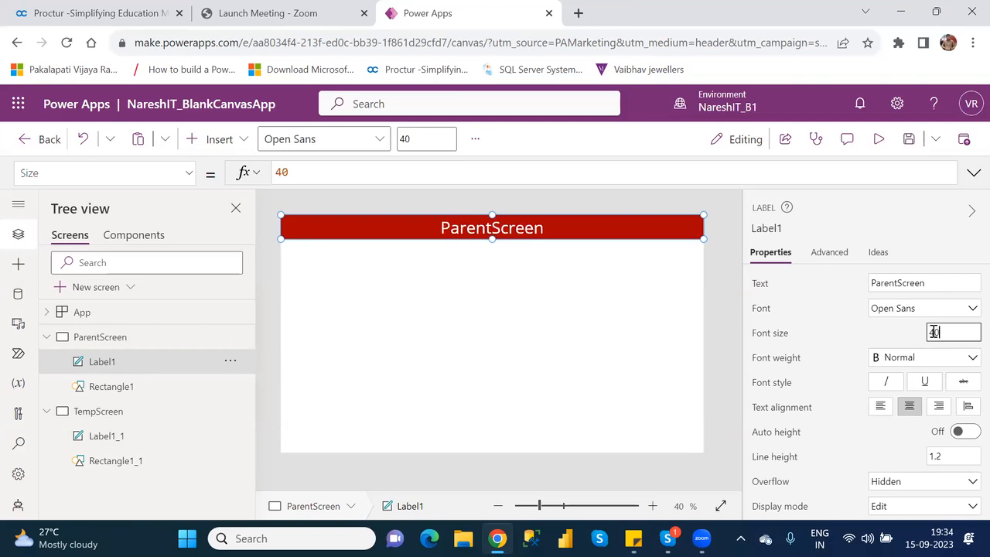
click(126, 437)
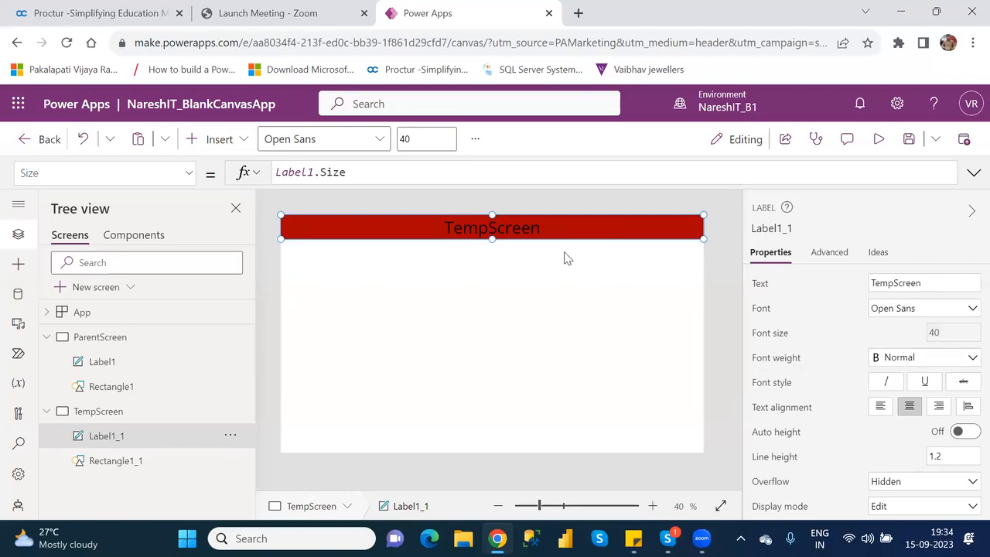
Inspect the text Color formula of Label1 on ParentScreen
click(116, 364)
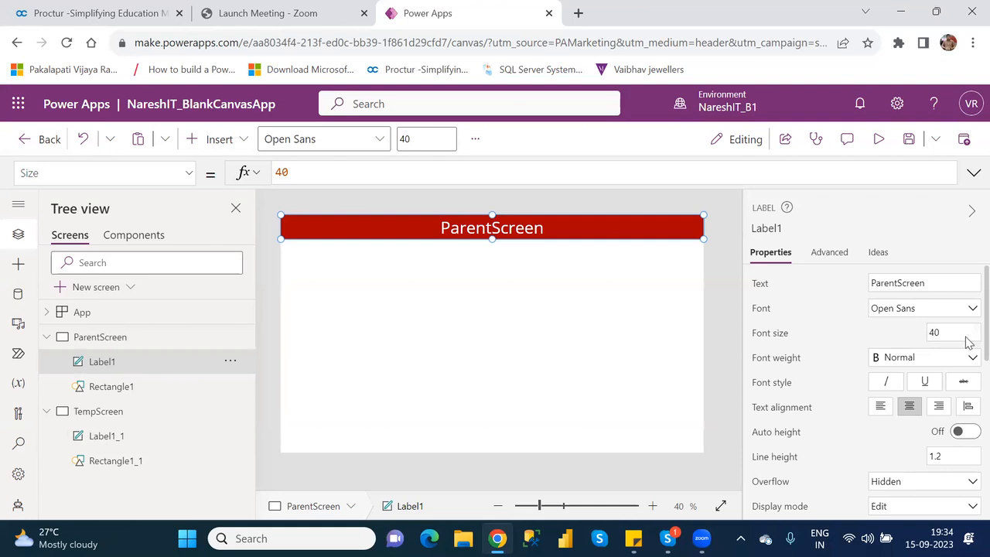
scroll(969, 341, down, 3)
scroll(968, 437, down, 1)
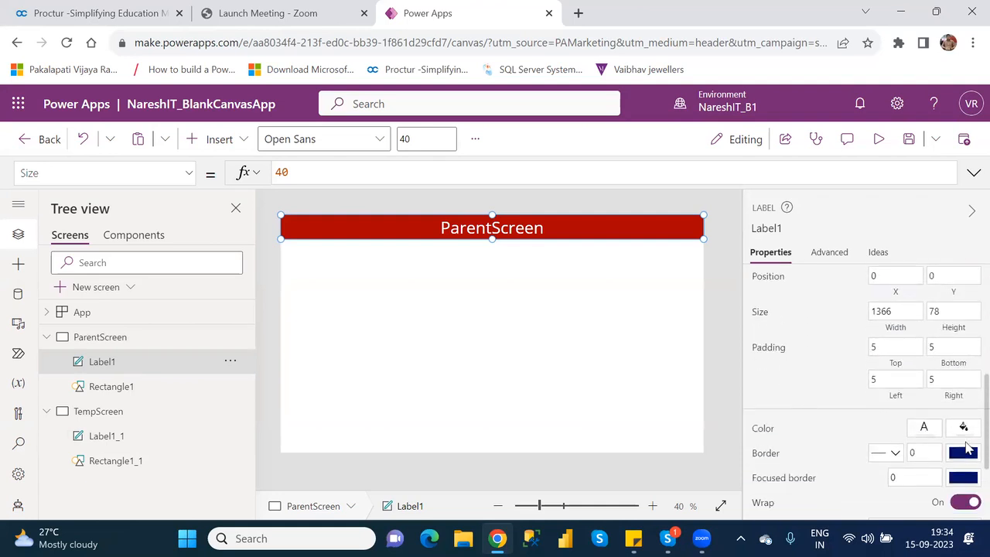
click(762, 430)
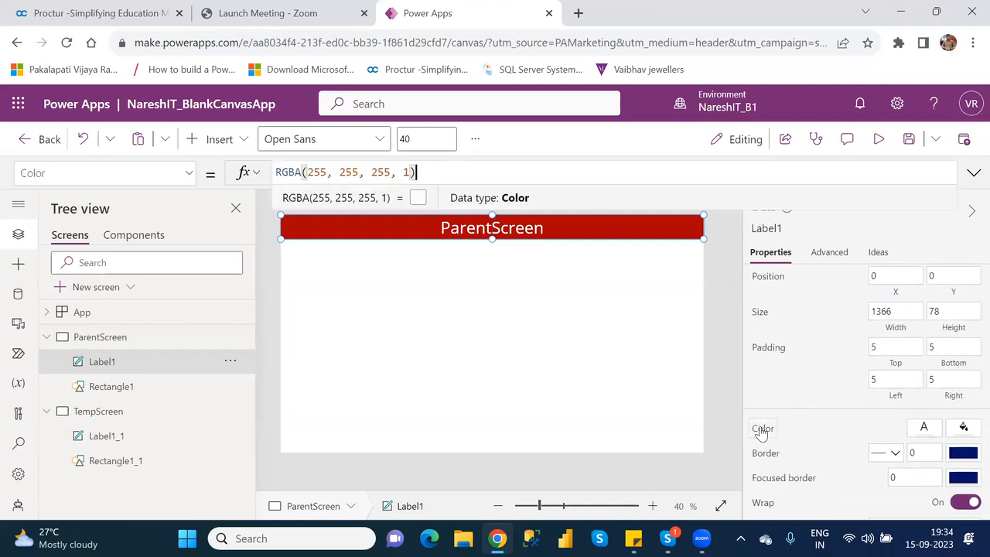
click(107, 445)
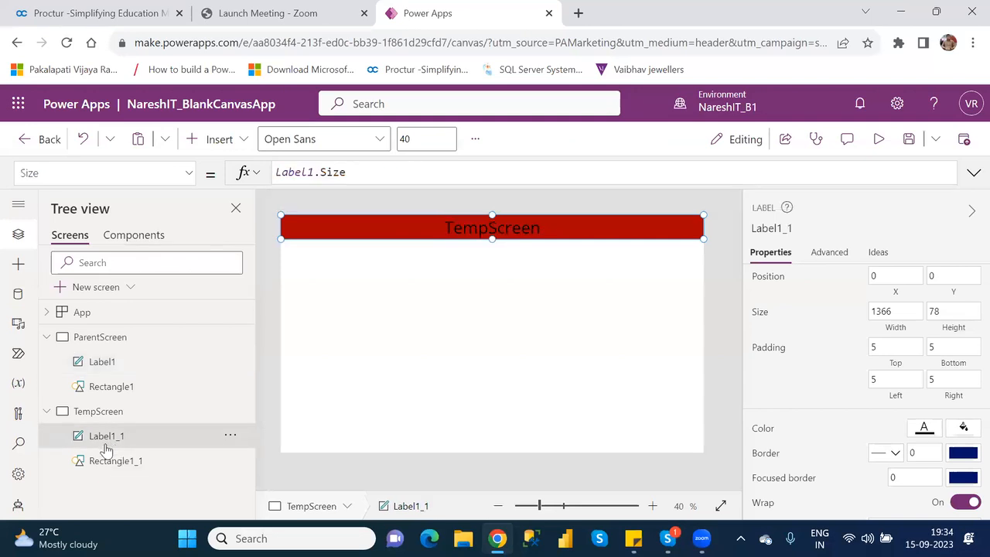
click(193, 175)
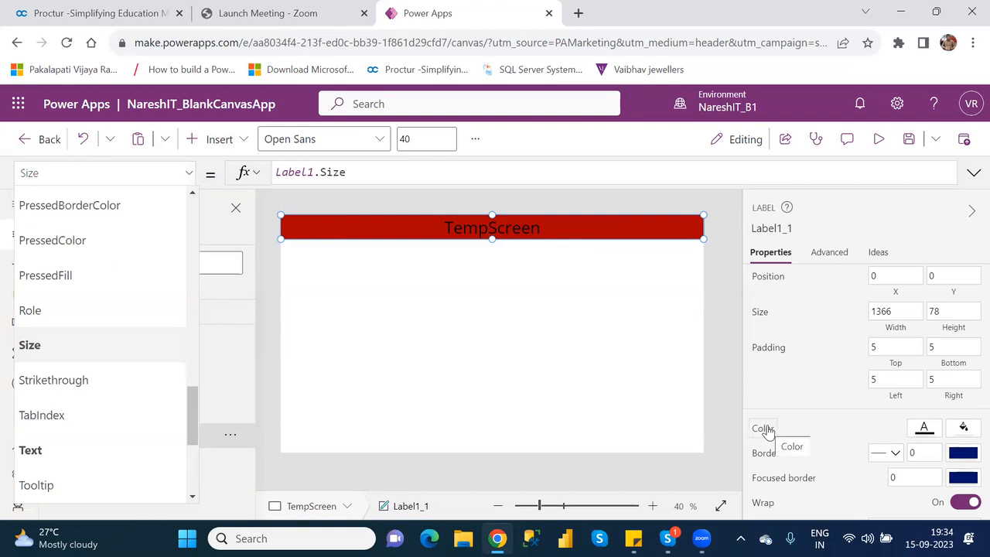
click(717, 349)
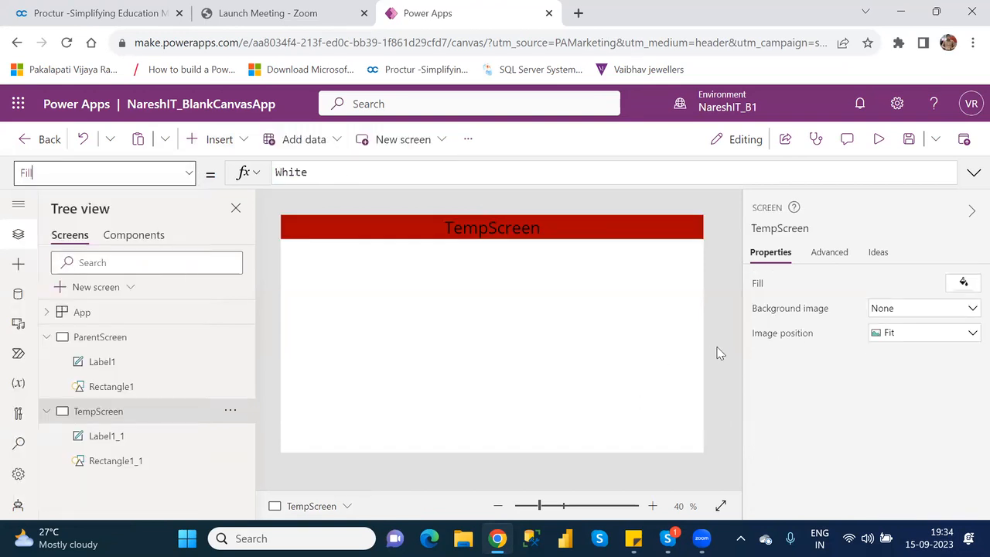
Replace the Color formula of TempScreen's Label1_1 with a reference to the parent label's text color, Label1.Color, and review the formula
click(110, 436)
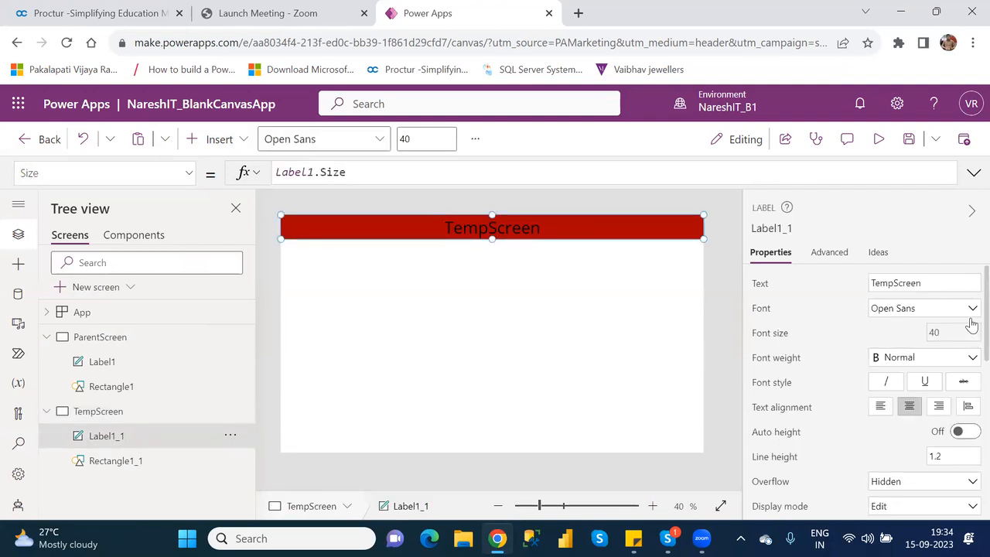
scroll(969, 333, down, 4)
scroll(967, 418, down, 1)
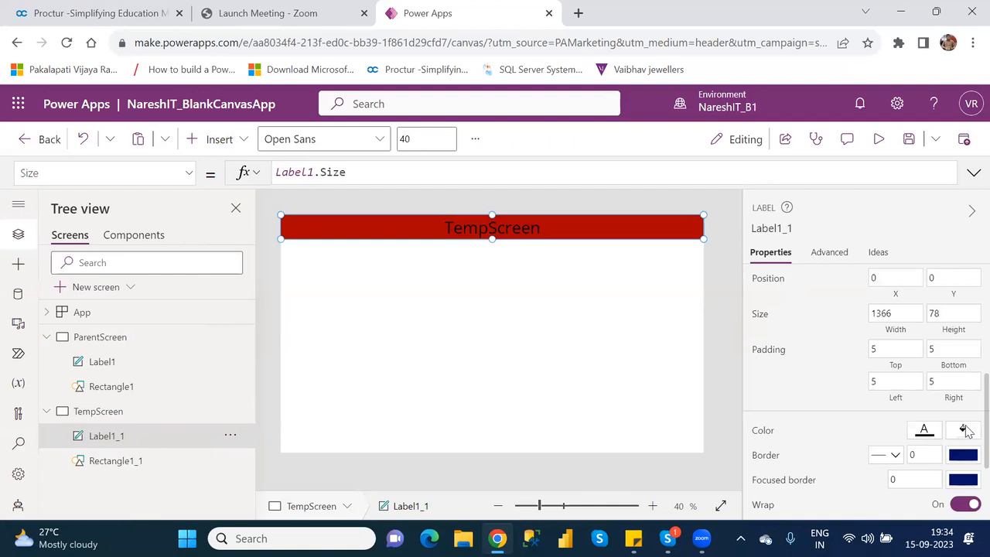
click(763, 433)
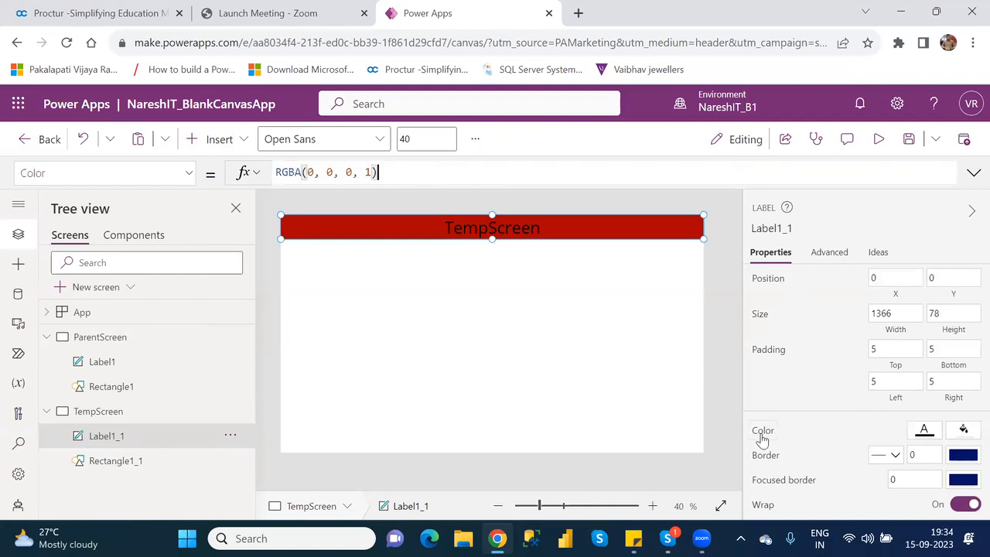
drag(393, 171, 275, 172)
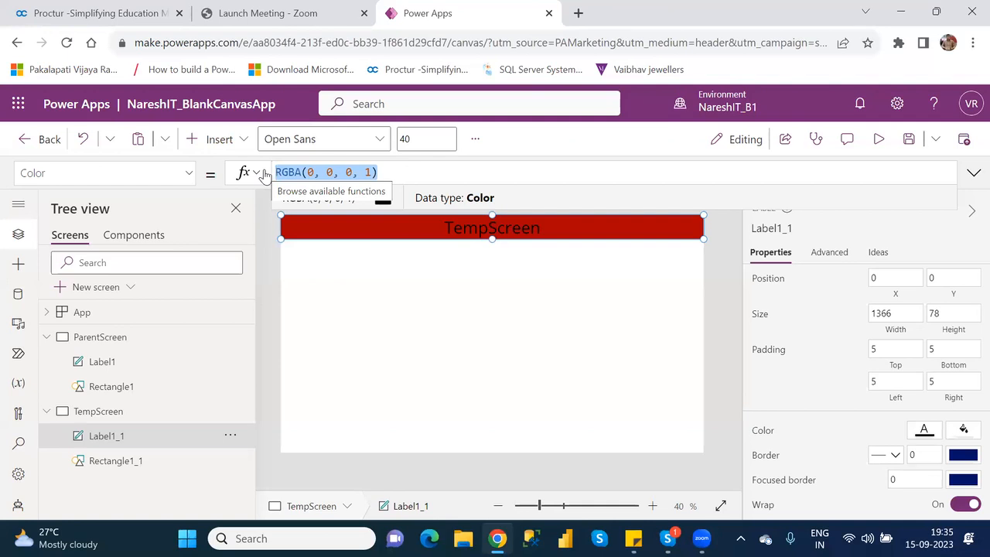
text(k)
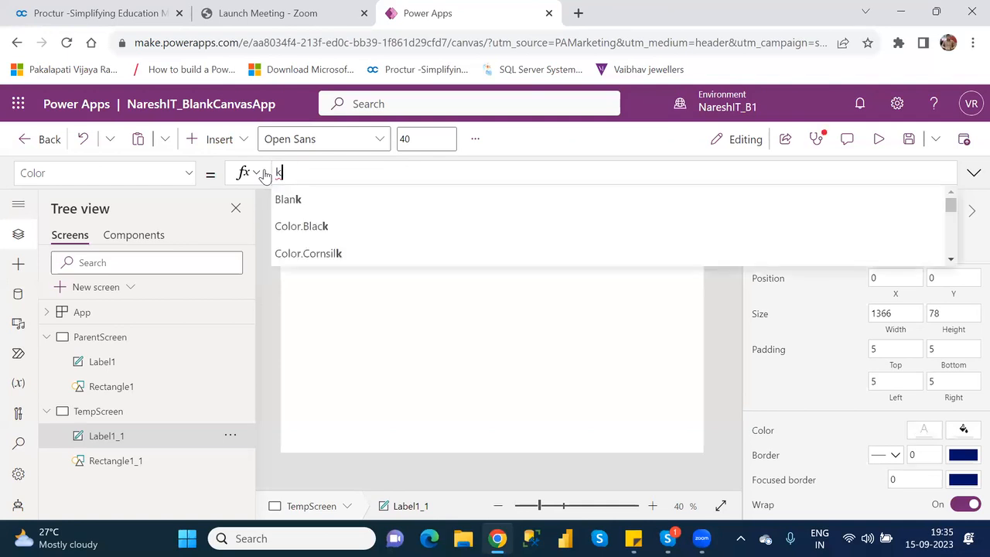
key(BackSpace)
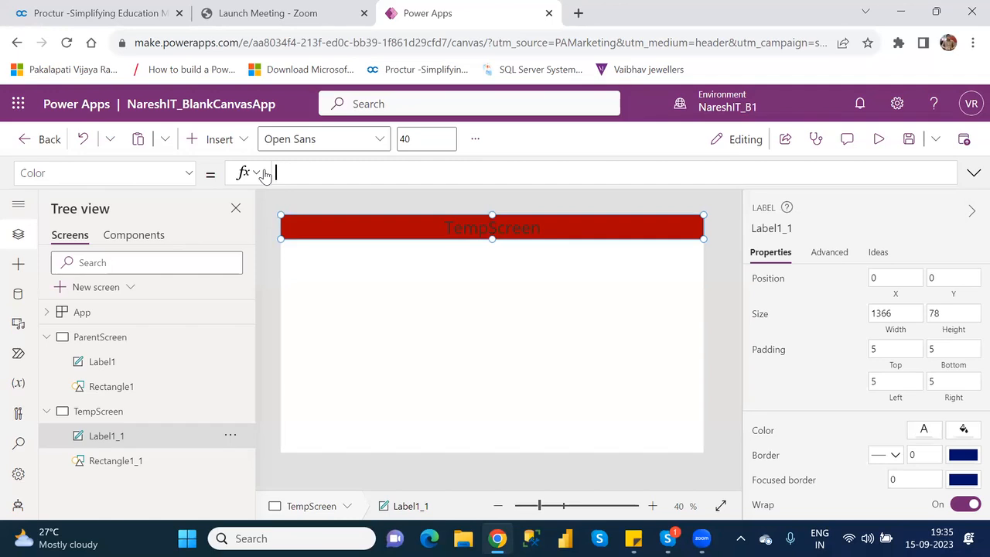
text(label1)
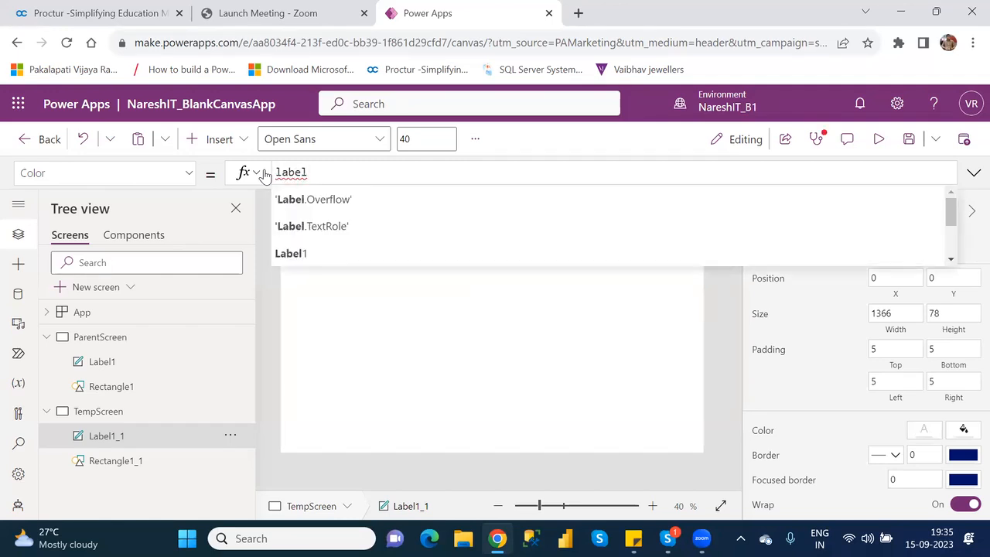
key(Down)
key(Down)
key(Tab)
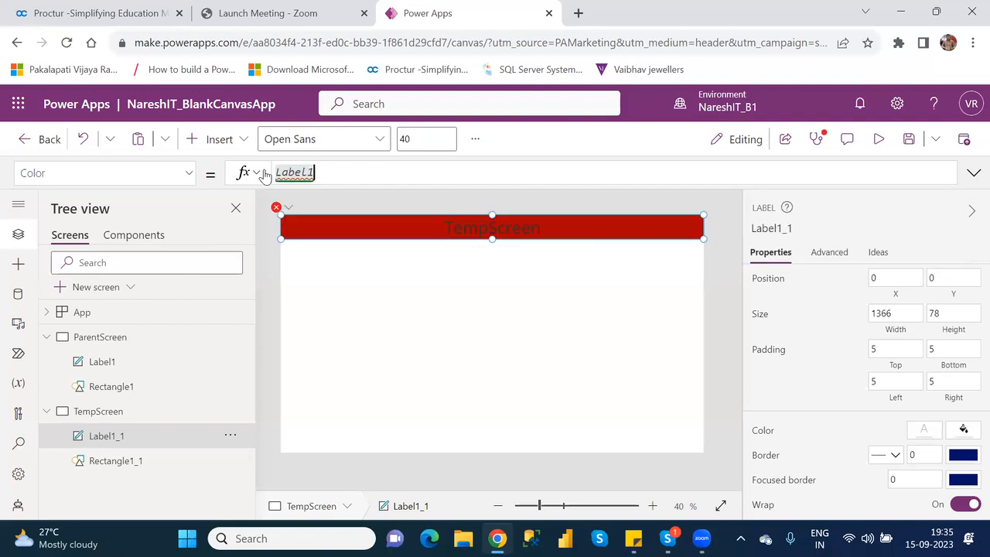
text(.)
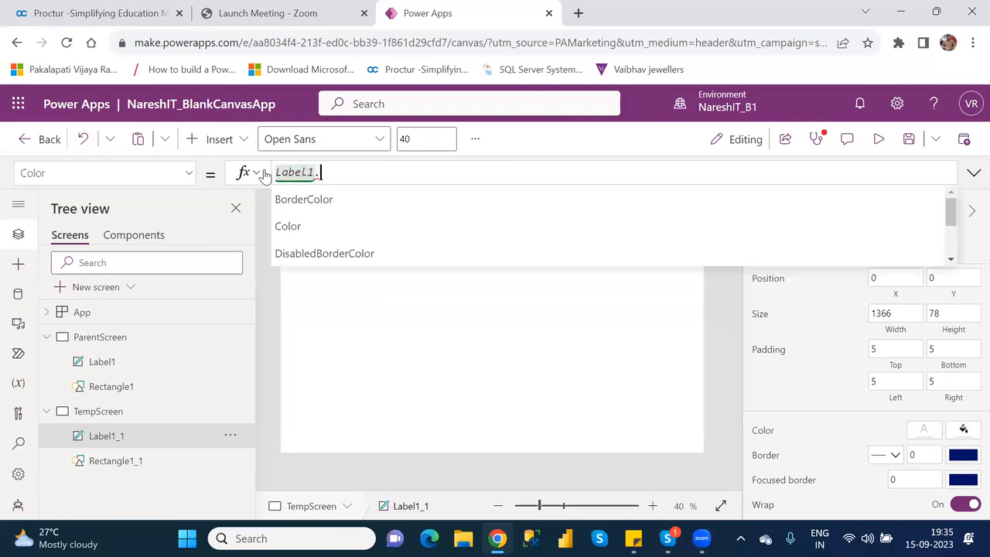
key(Down)
key(Down)
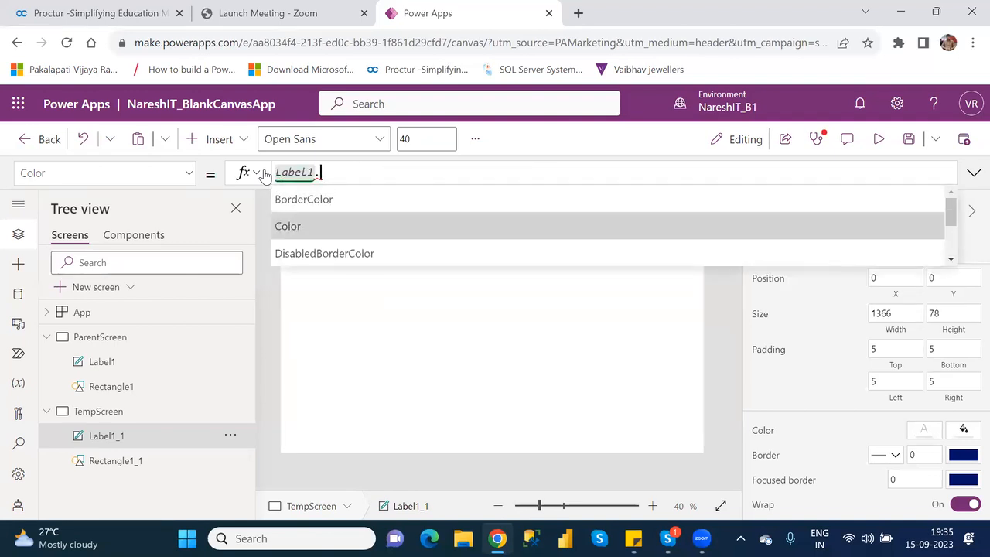
key(Tab)
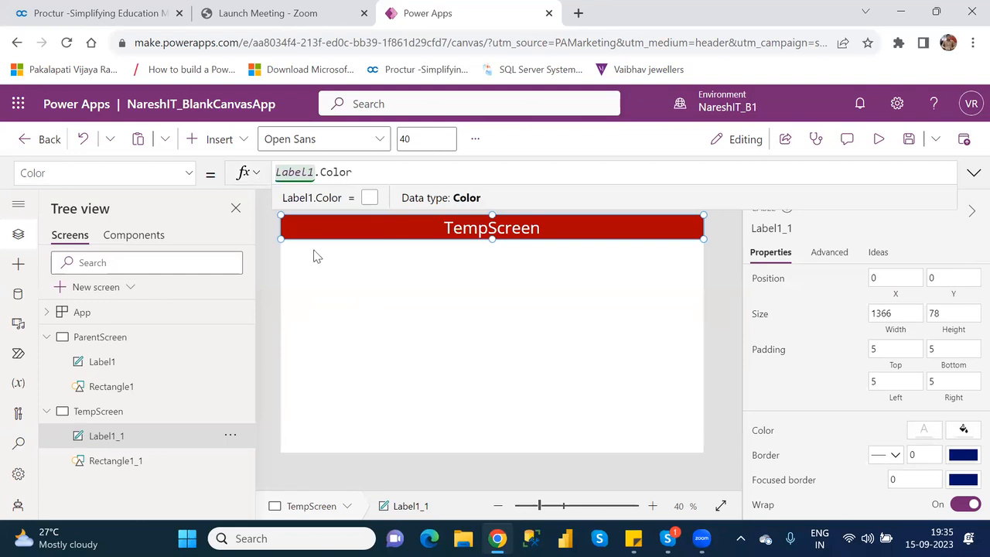
click(496, 329)
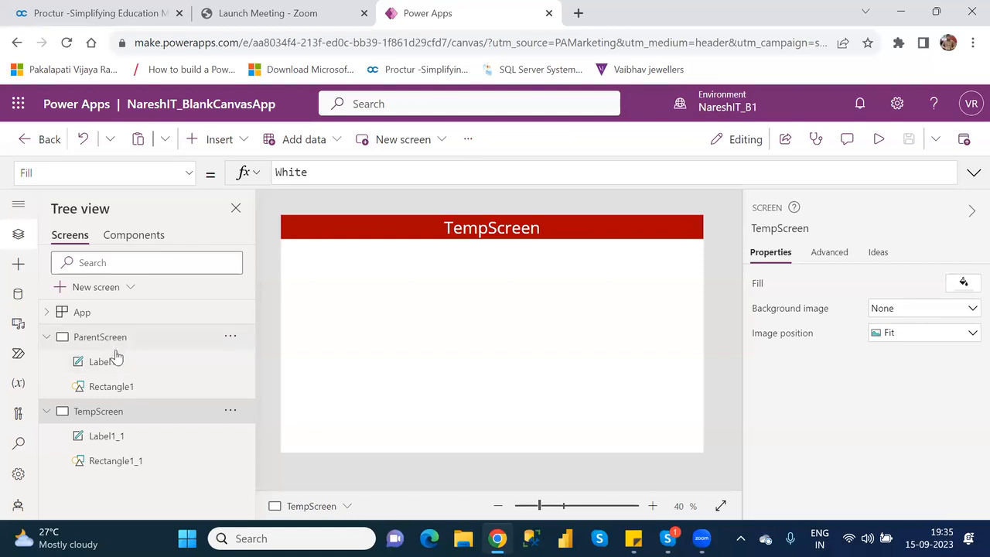
click(125, 439)
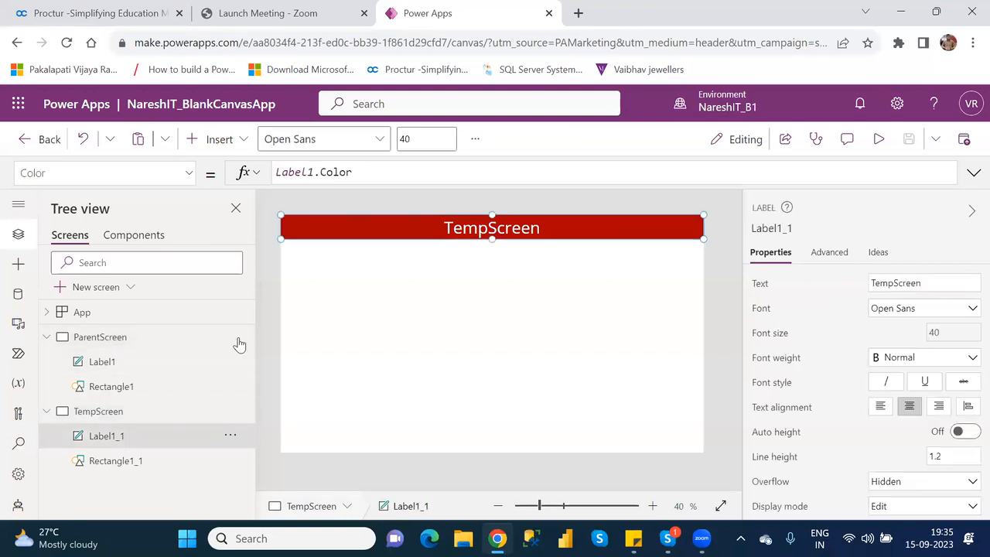
double_click(326, 174)
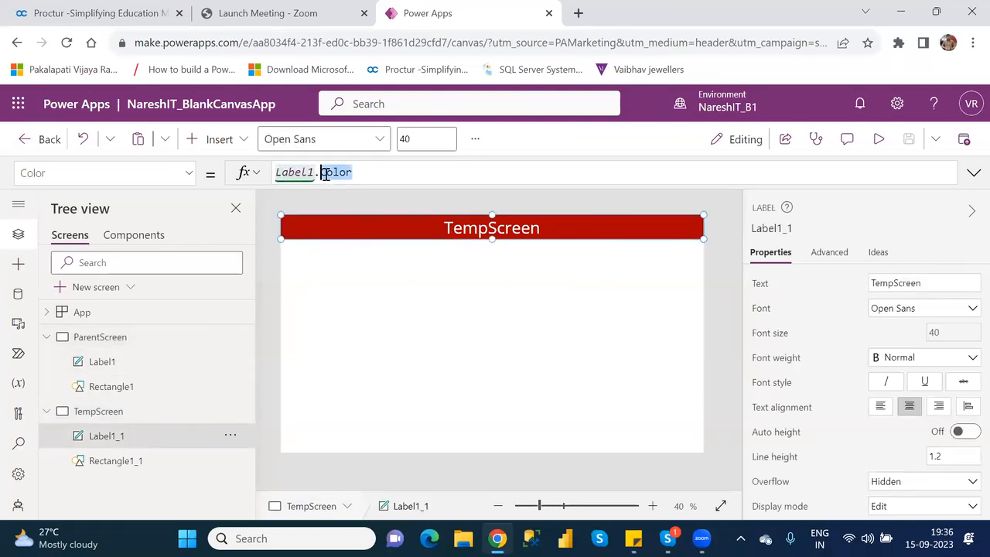
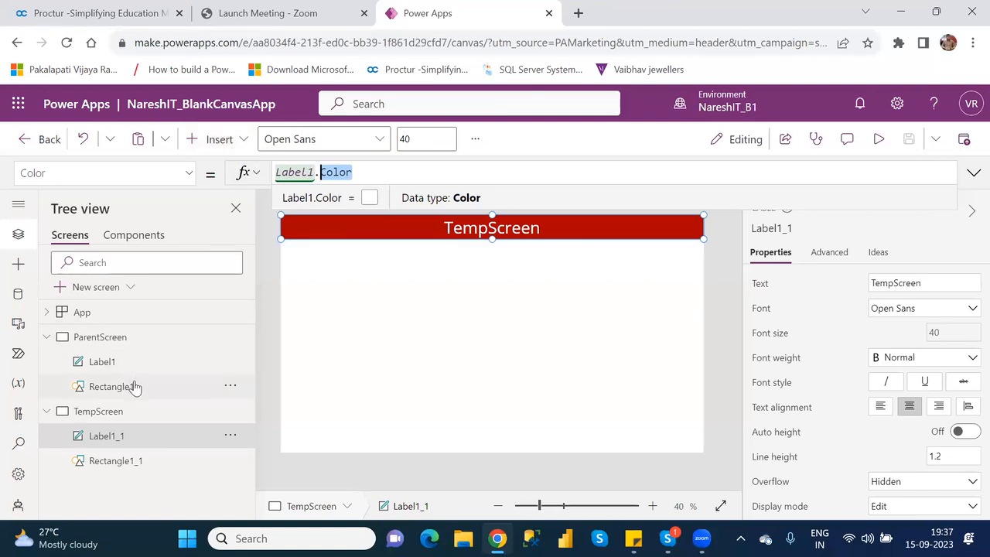
click(220, 142)
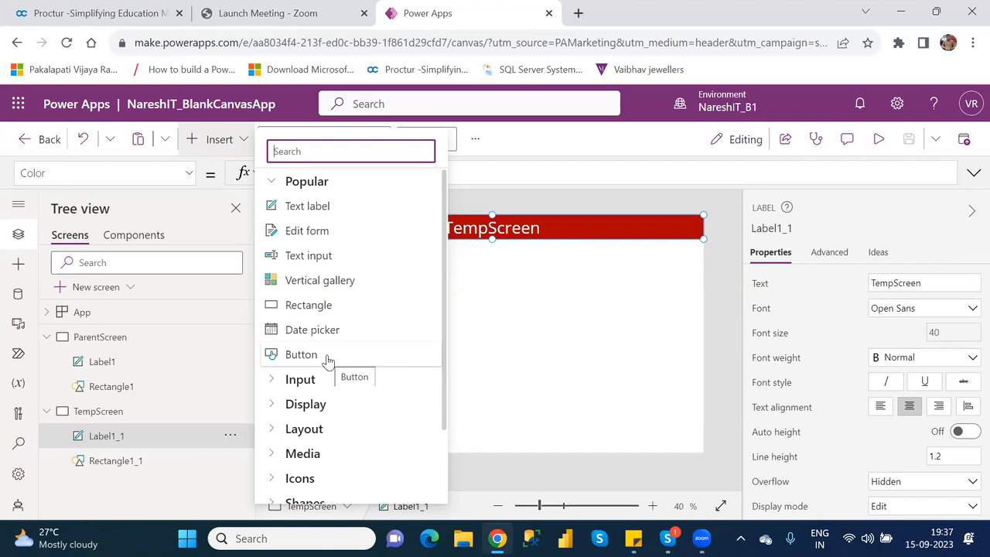
click(570, 316)
click(571, 316)
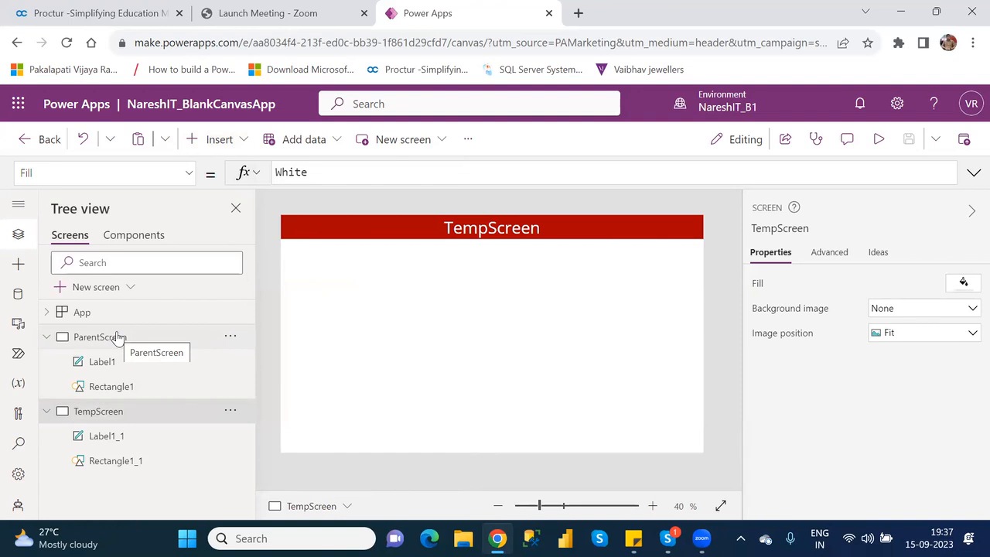
right_click(118, 338)
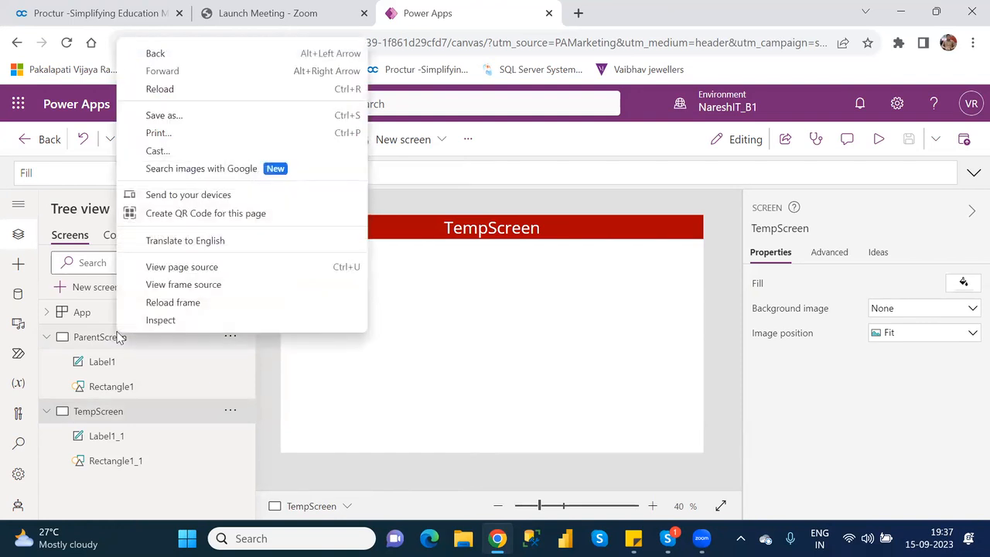
click(378, 376)
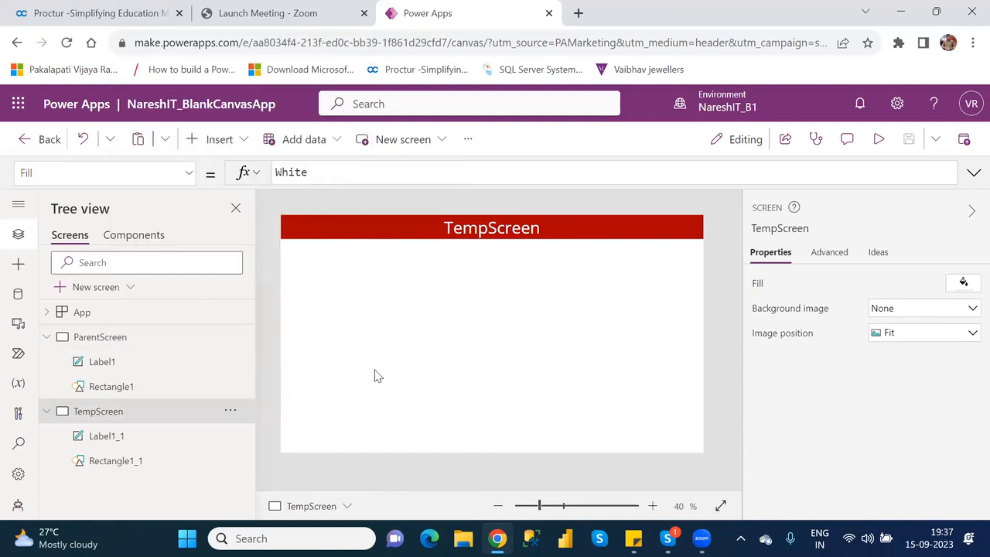
Duplicate ParentScreen and rename the copy as Screen1
click(196, 338)
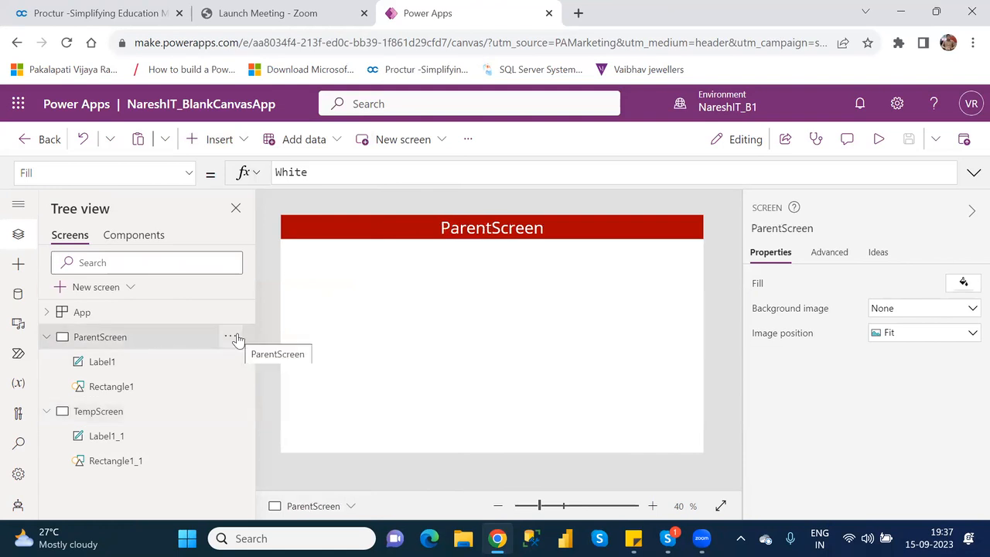
click(233, 337)
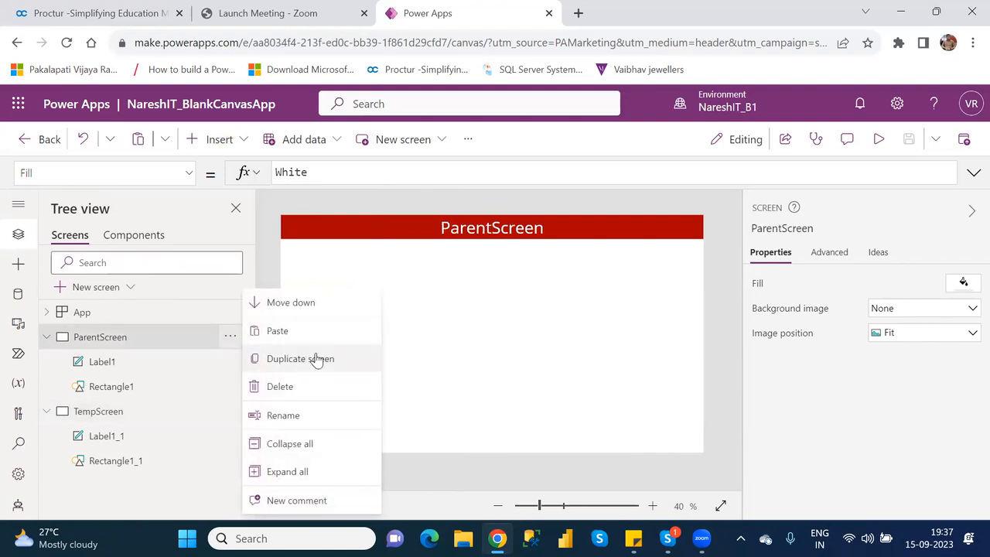
click(316, 356)
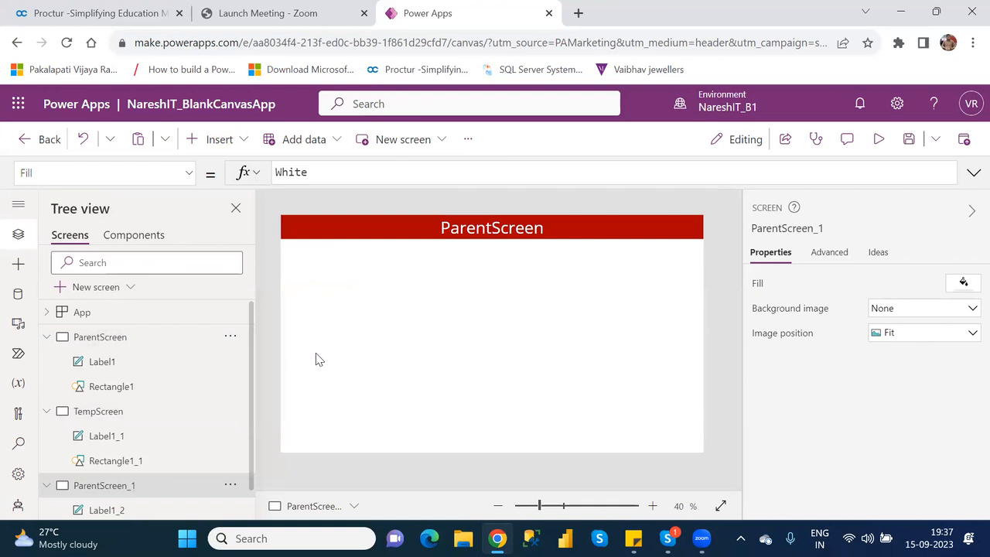
double_click(121, 487)
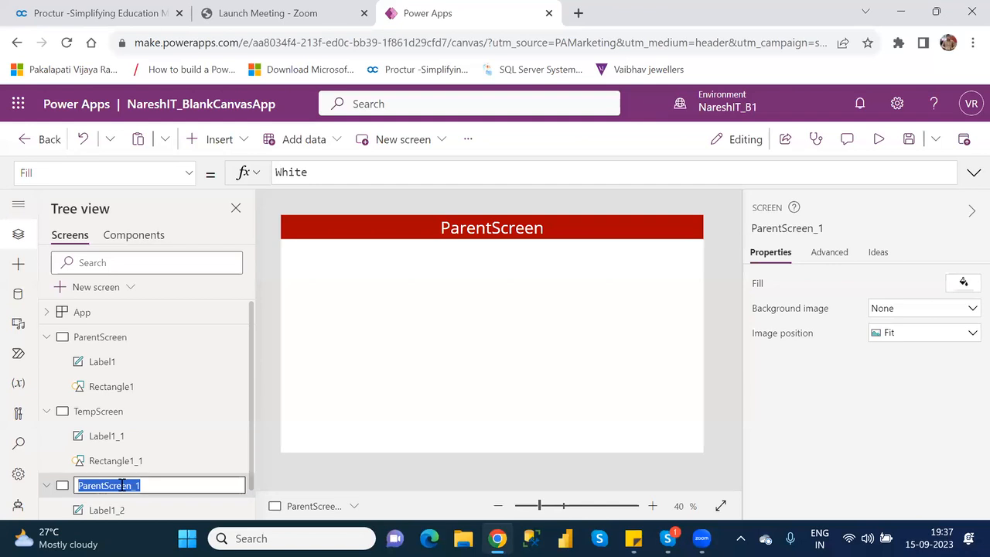
text(Scr)
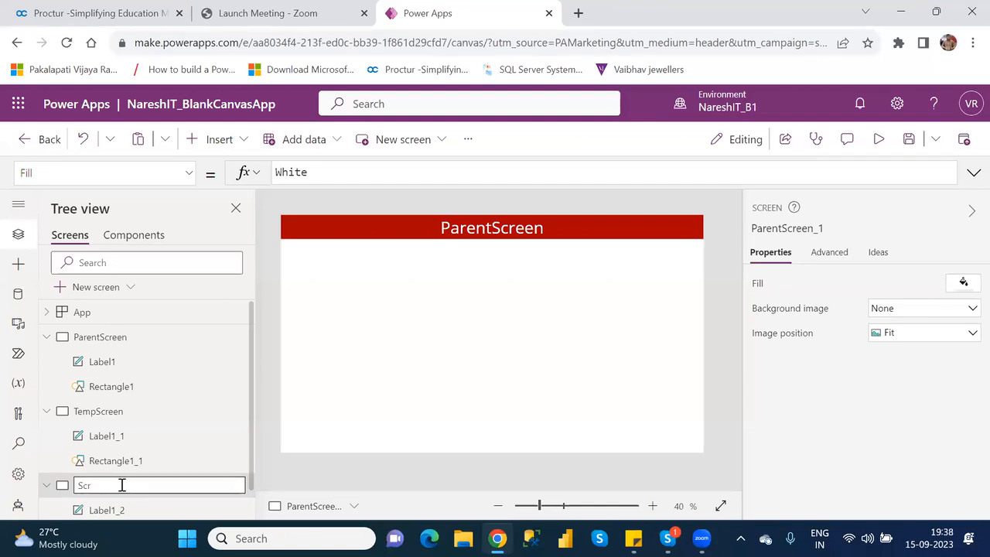
text(een2)
key(Escape)
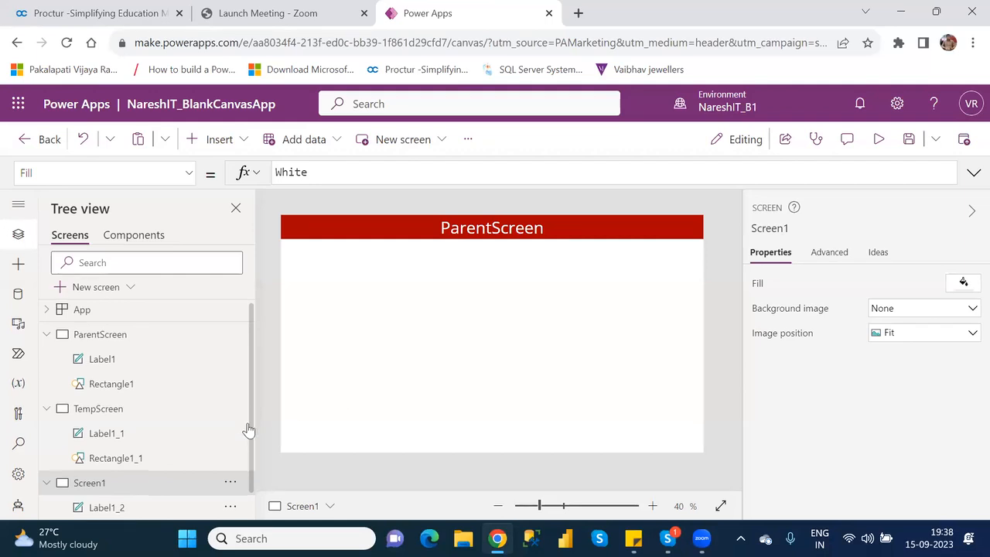
Set the text of Screen1's header label to "Summary Screen"
drag(250, 426, 252, 474)
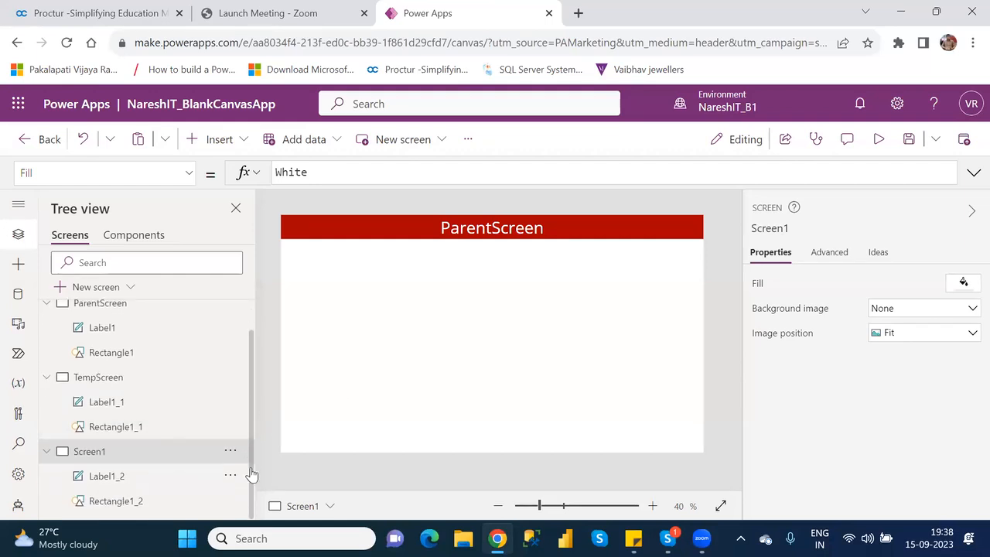
click(495, 230)
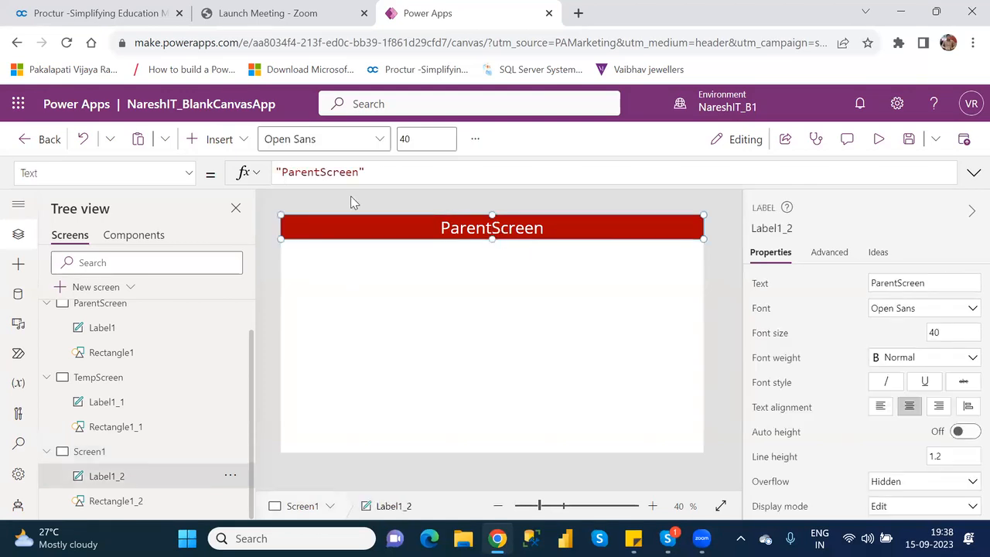
double_click(321, 172)
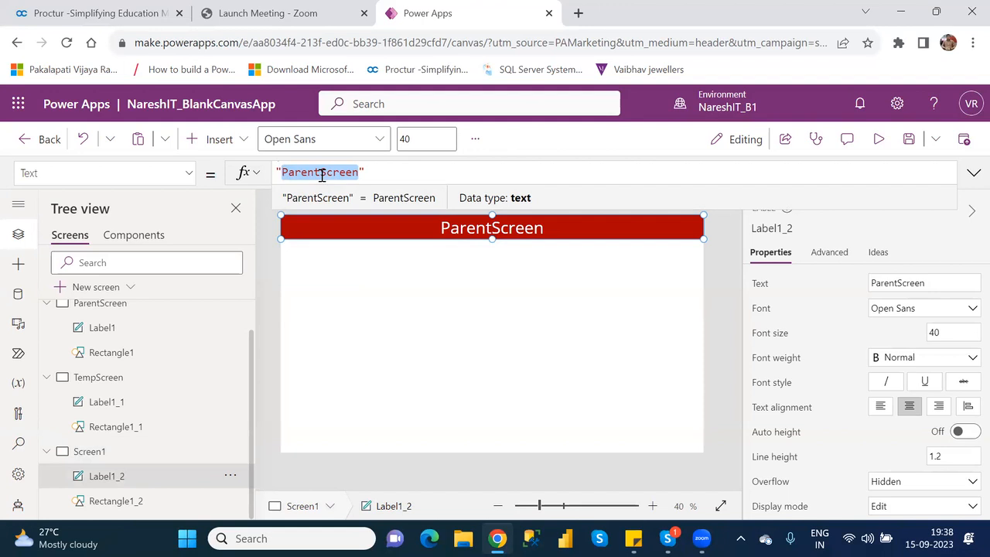
text(Summa)
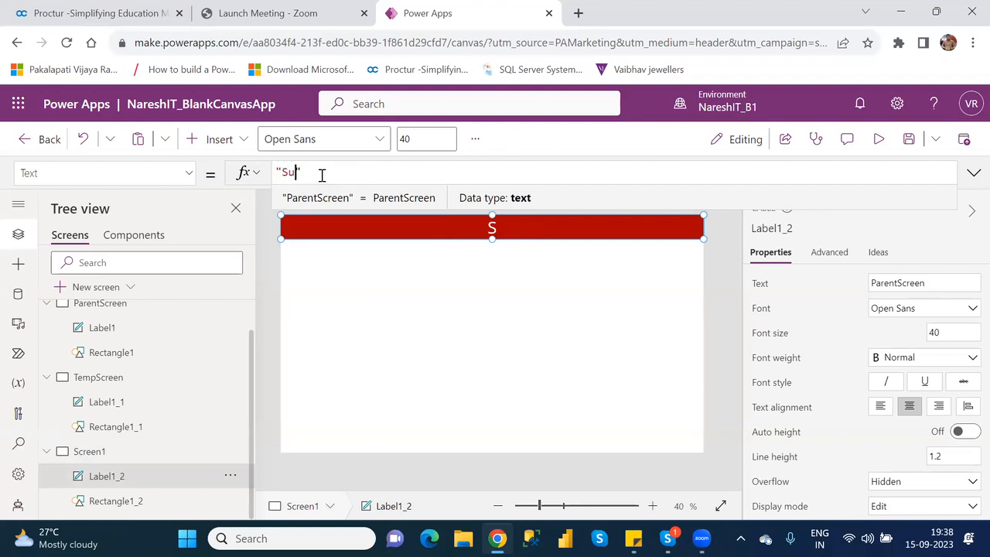
text(ry Scr)
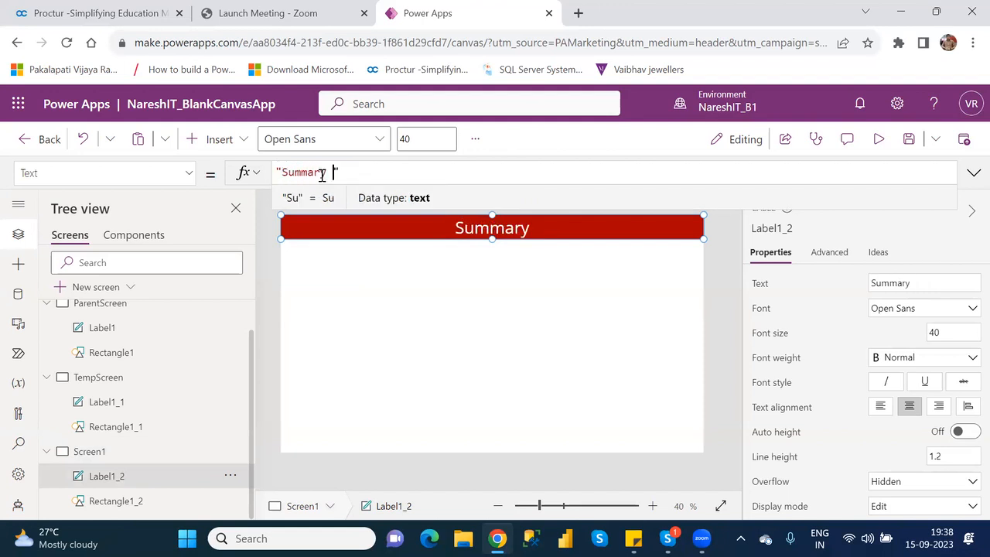
text(een)
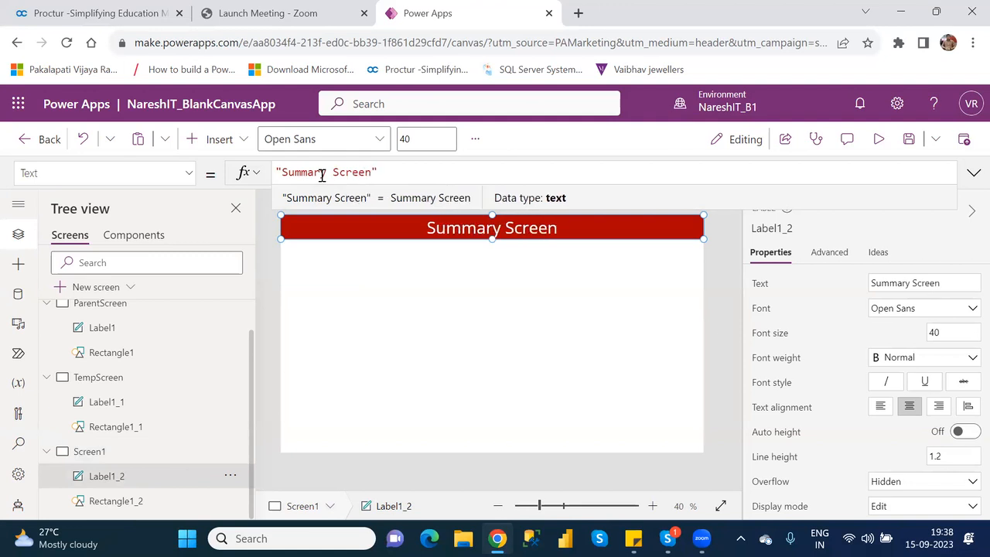
click(434, 300)
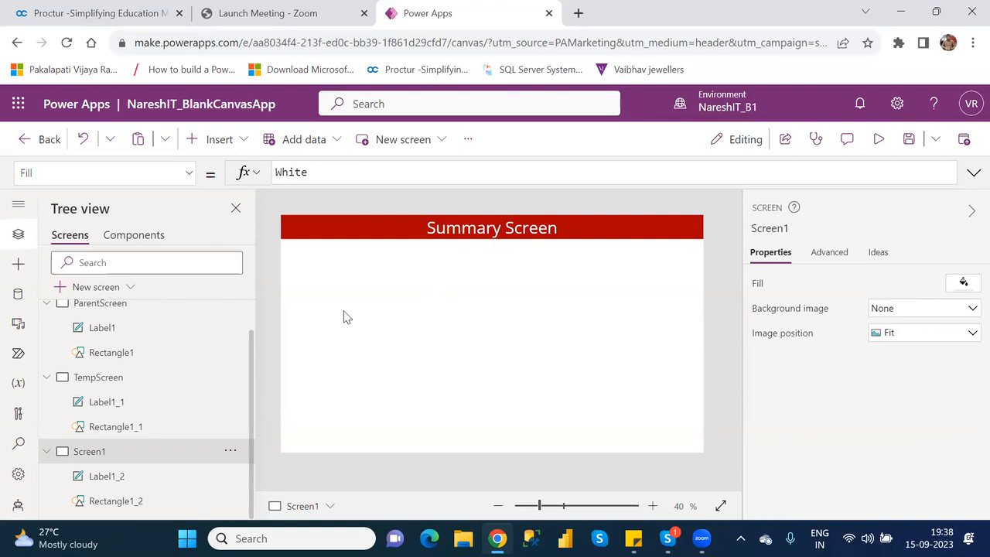
Insert a button about 605 wide and 90 high on Screen1, just below the header at about X 296, Y 126
click(220, 140)
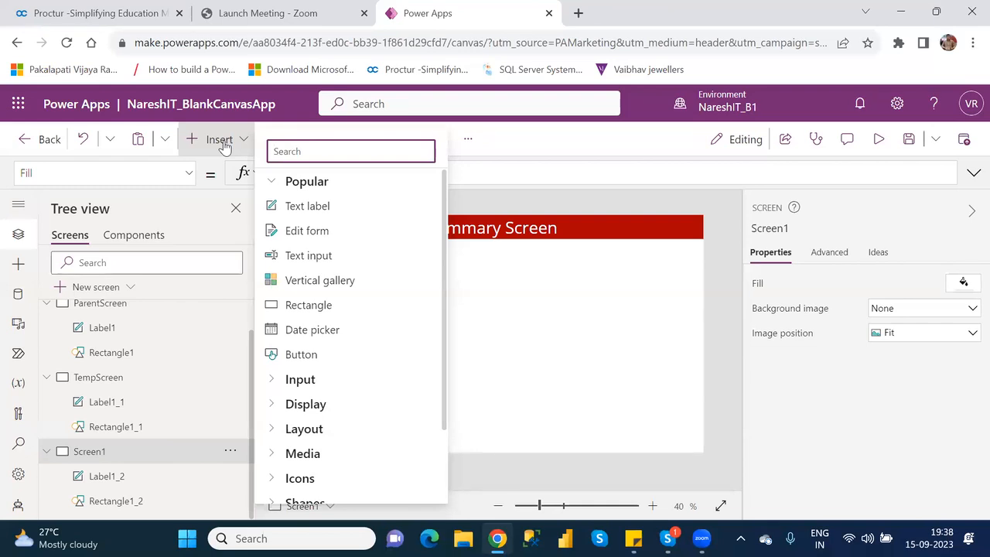
click(313, 358)
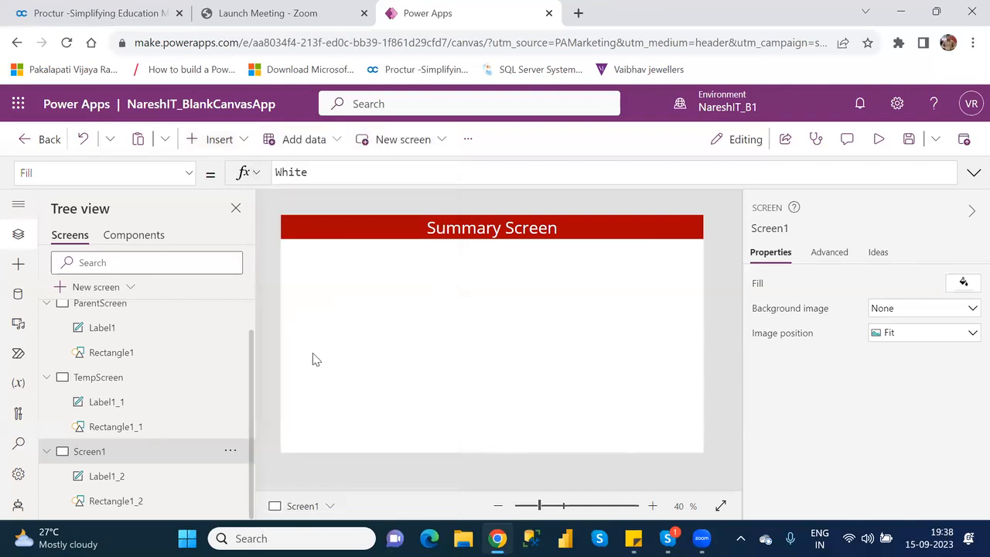
drag(335, 237, 559, 281)
click(475, 261)
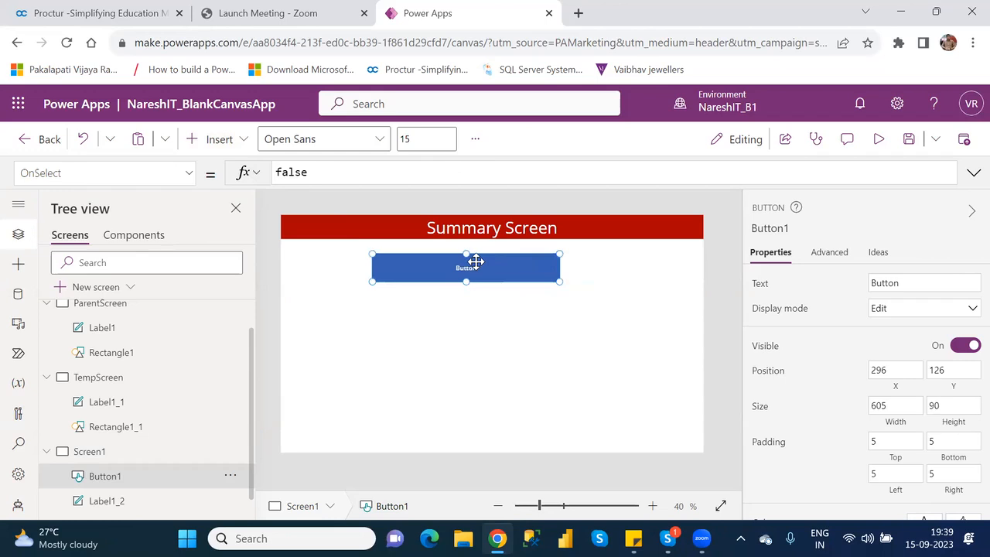
Set the text of Screen1's button to "CustomerDetails" and enlarge it to about 650 wide and 100 high
click(894, 283)
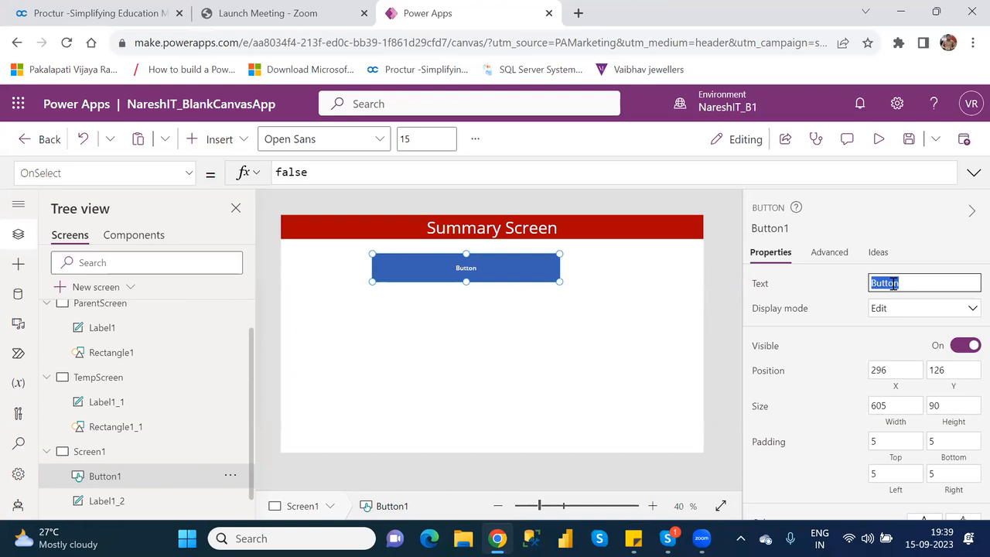
text(CustomerDetails)
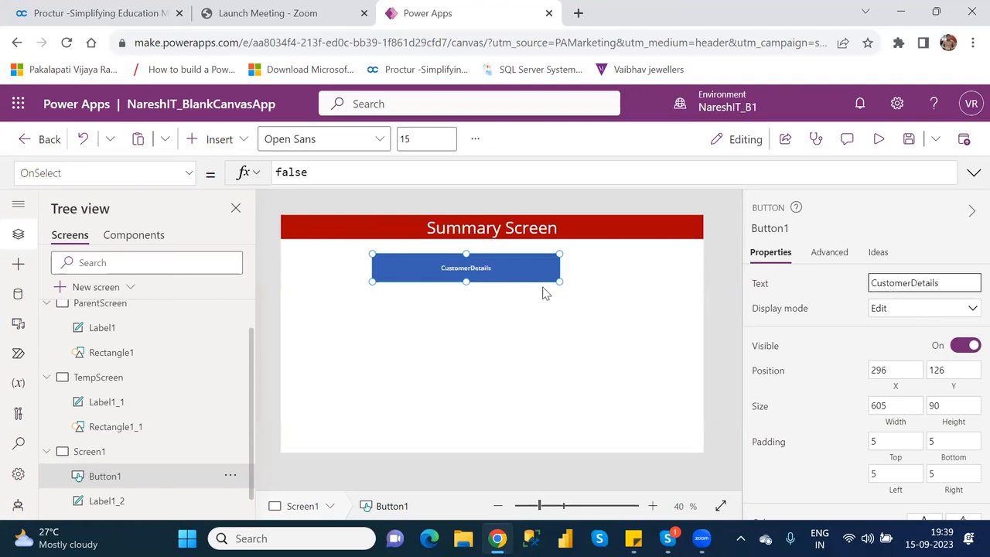
drag(559, 284, 573, 288)
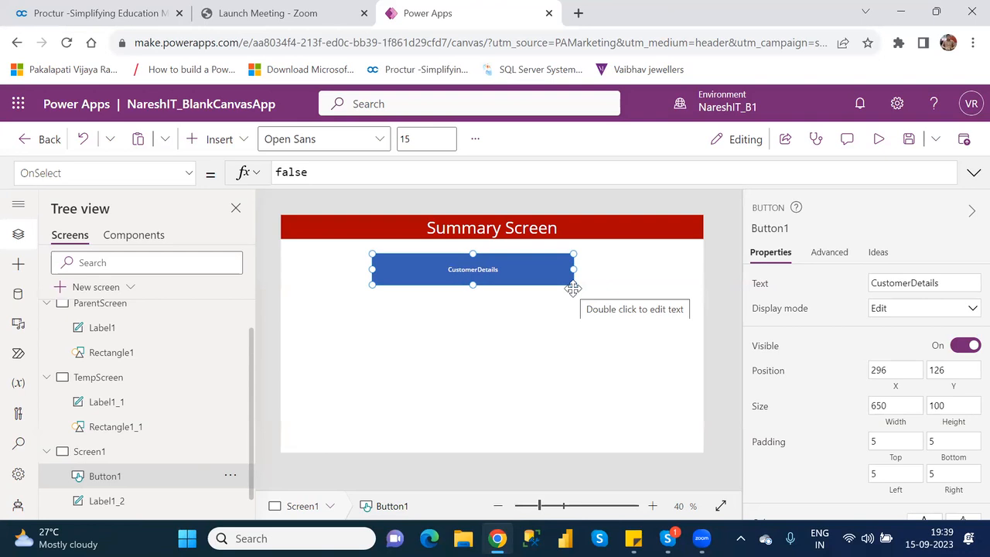
Save the app and review the button's OnSelect formula and Text property
key(ctrl+s)
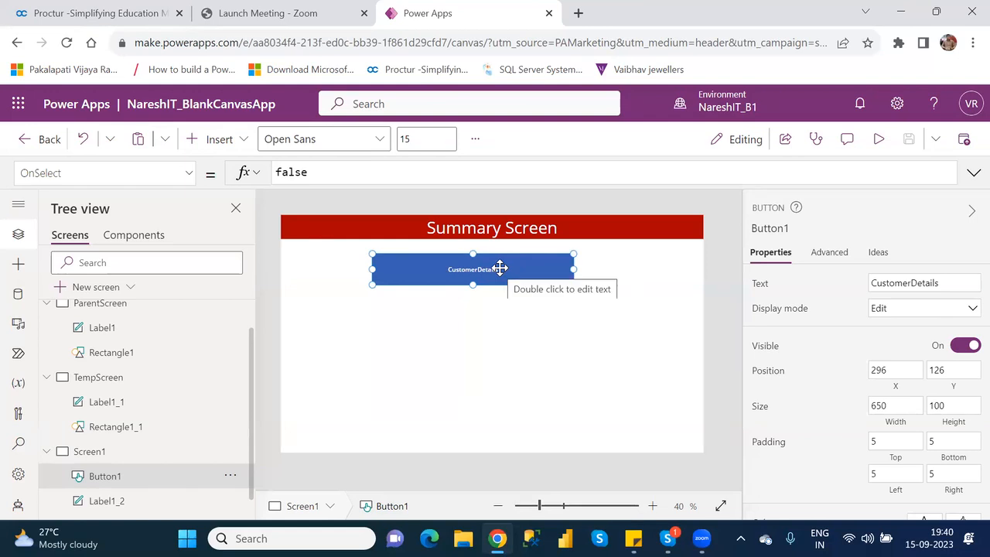
double_click(293, 171)
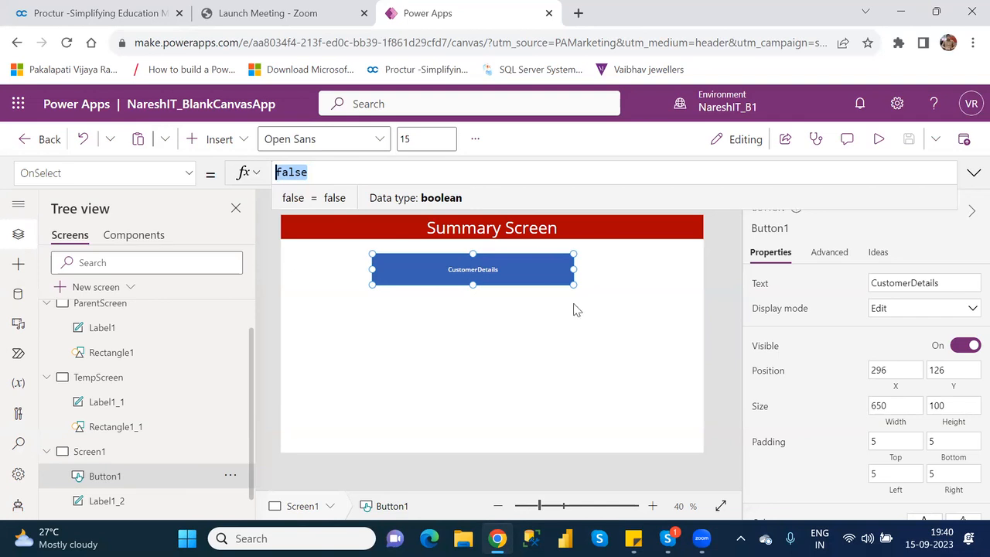
click(464, 275)
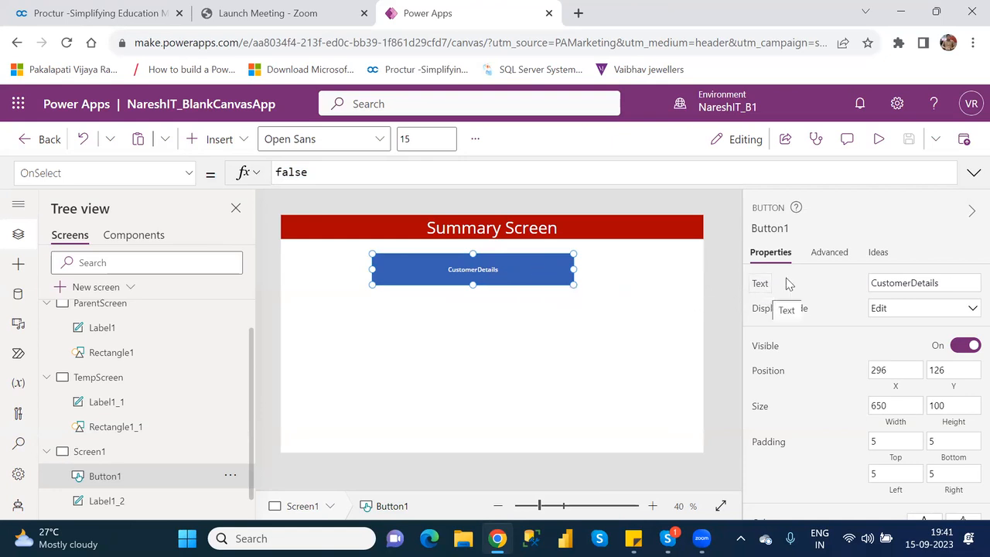
double_click(916, 285)
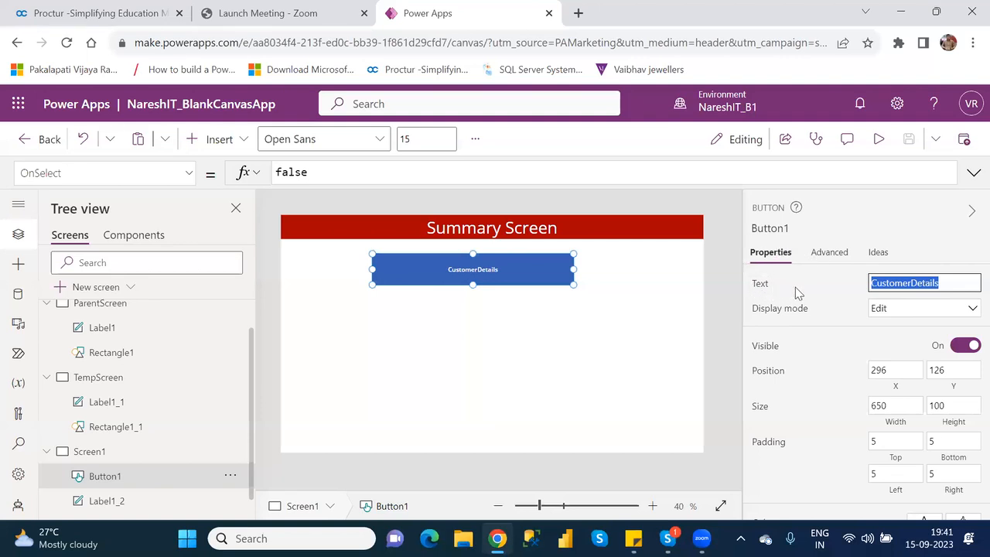
click(948, 285)
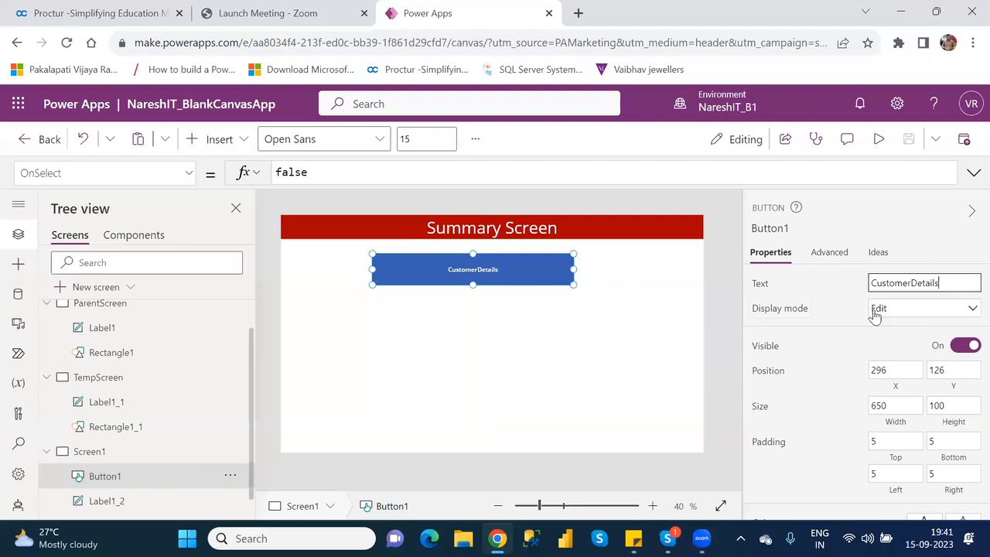
Set the CustomerDetails button's display mode to Disabled and check it in the app preview
click(901, 317)
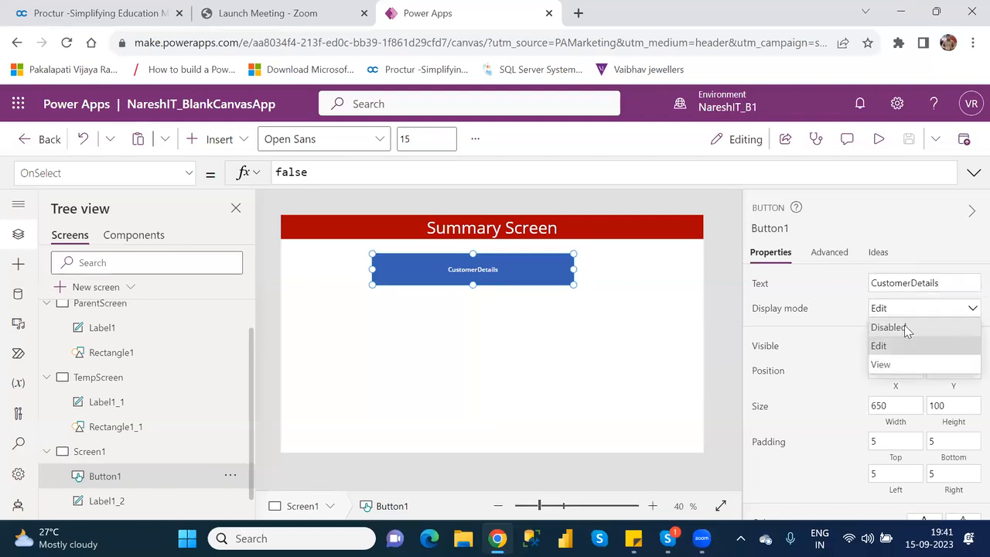
click(903, 326)
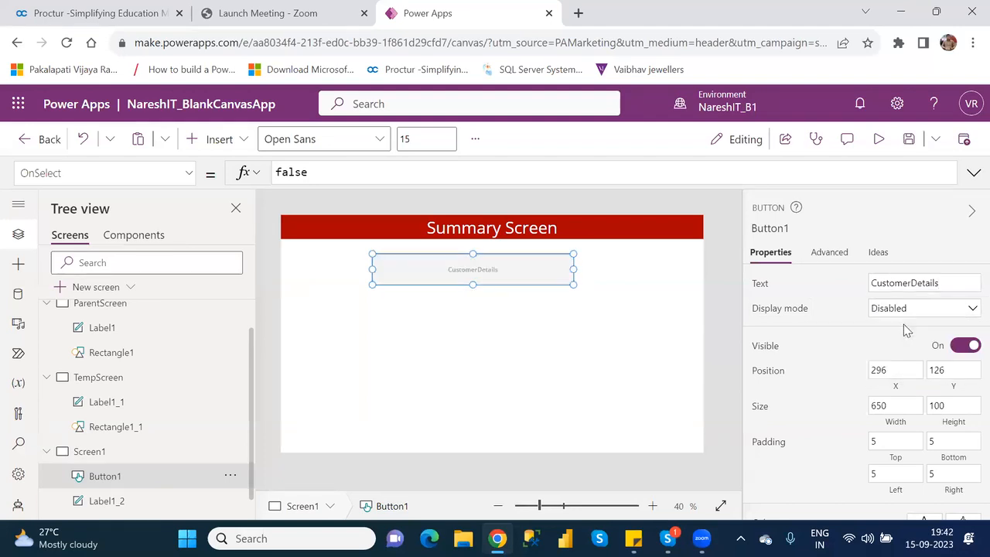
click(525, 328)
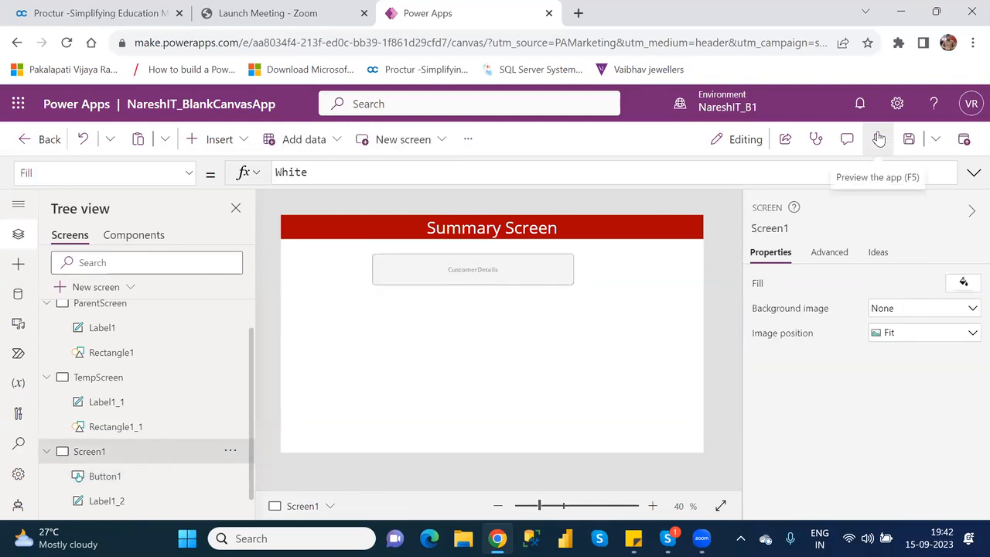
key(F5)
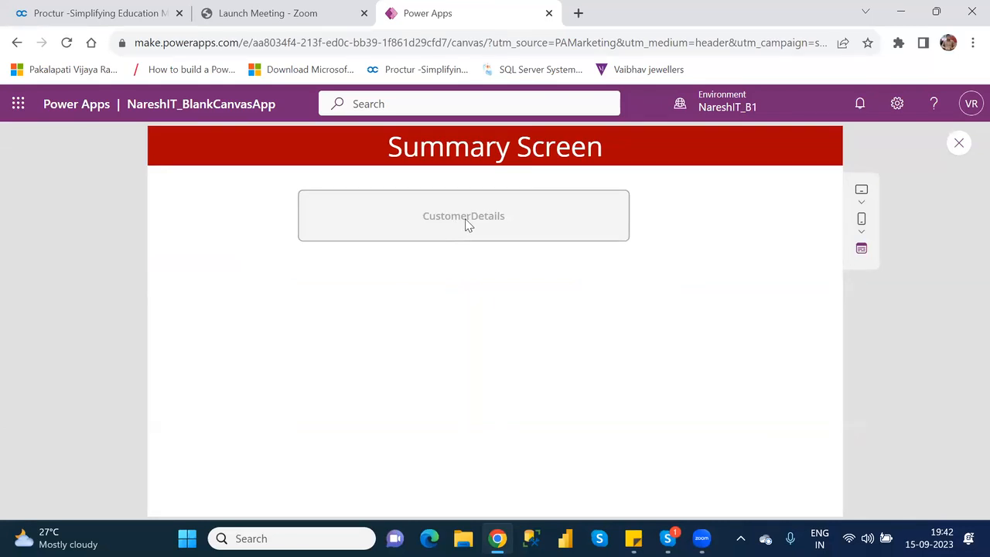
click(957, 145)
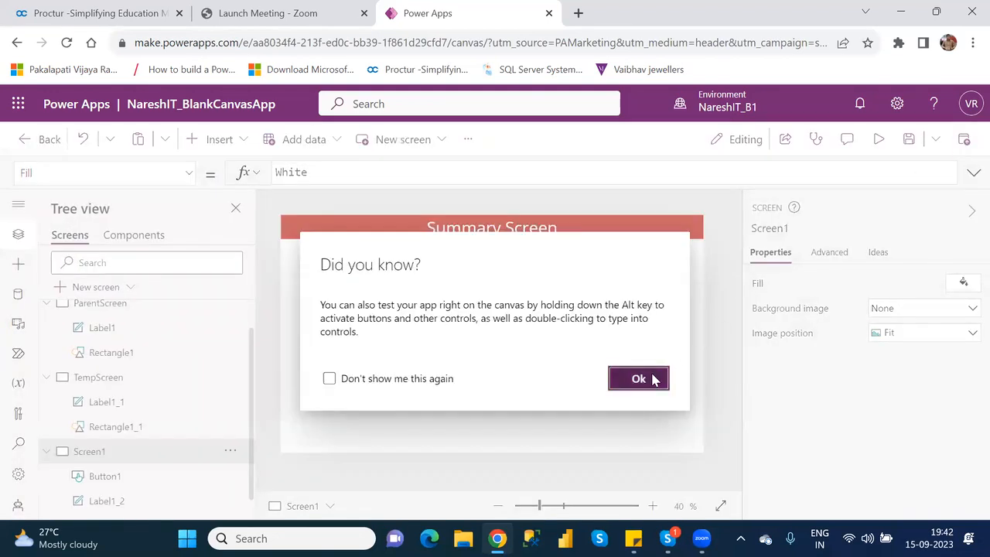
click(639, 378)
Switch the CustomerDetails button's display mode to Edit and test the button in the app preview
click(520, 263)
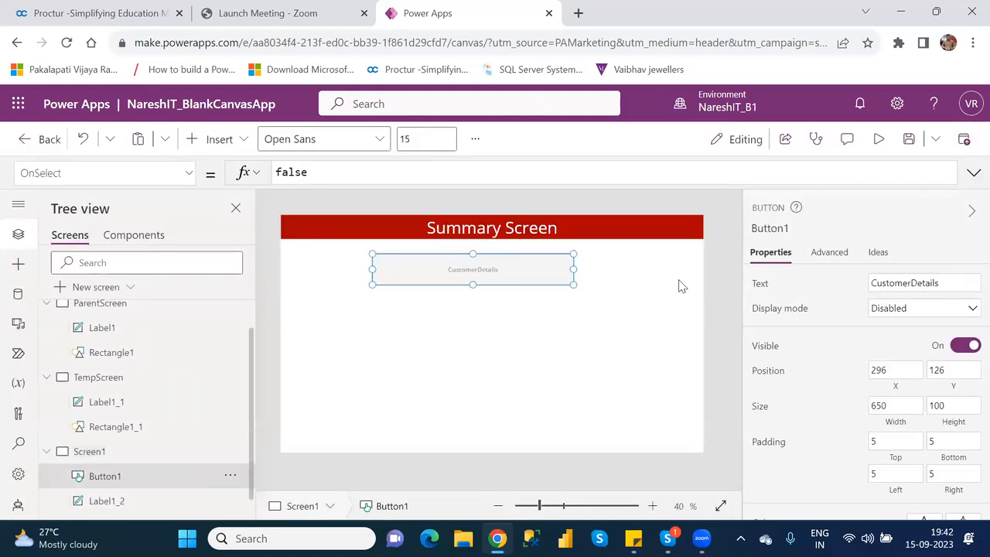
click(915, 314)
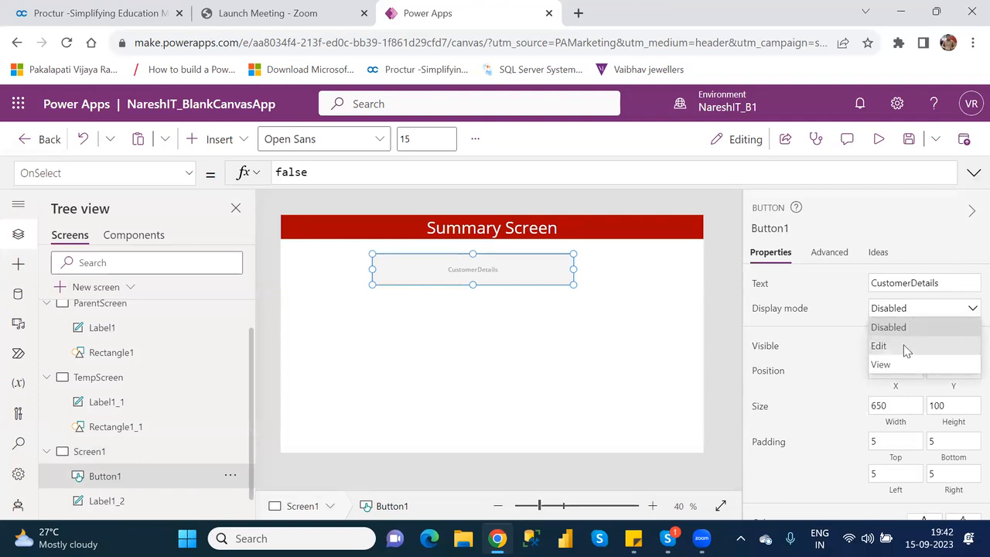
click(907, 351)
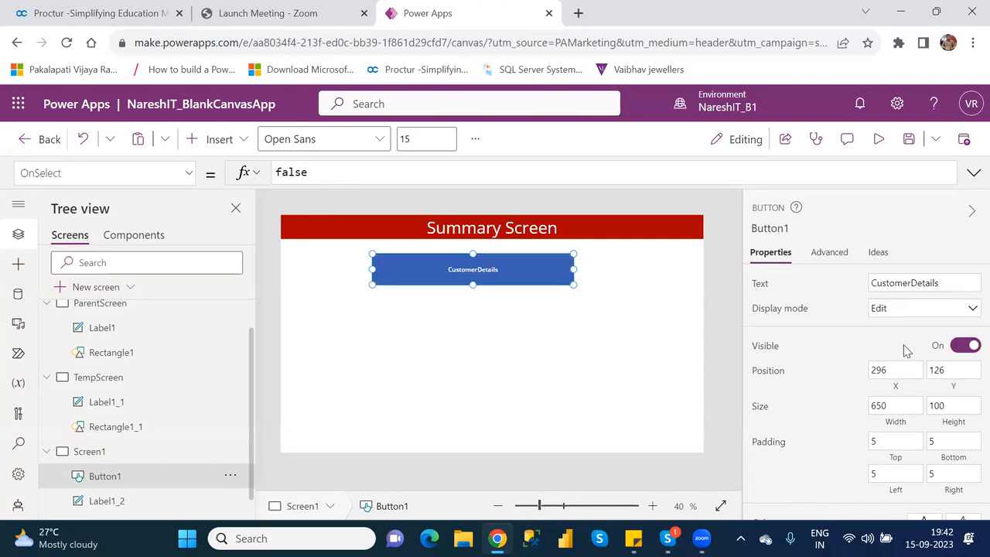
click(878, 141)
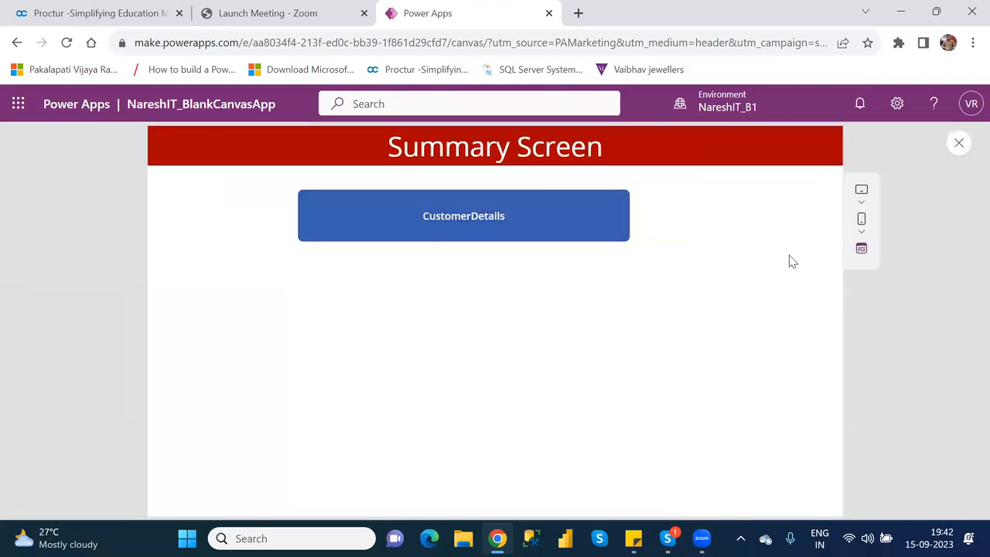
click(545, 227)
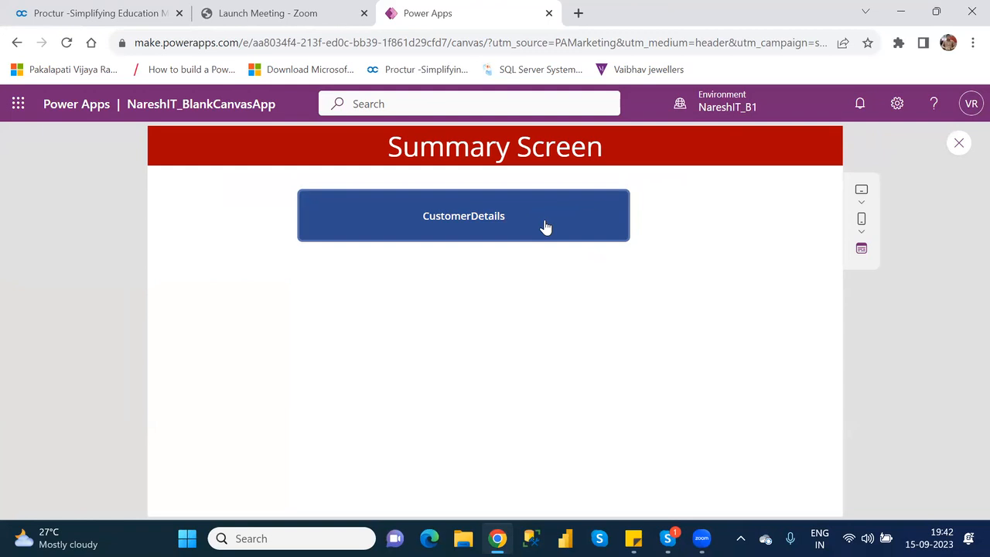
click(546, 226)
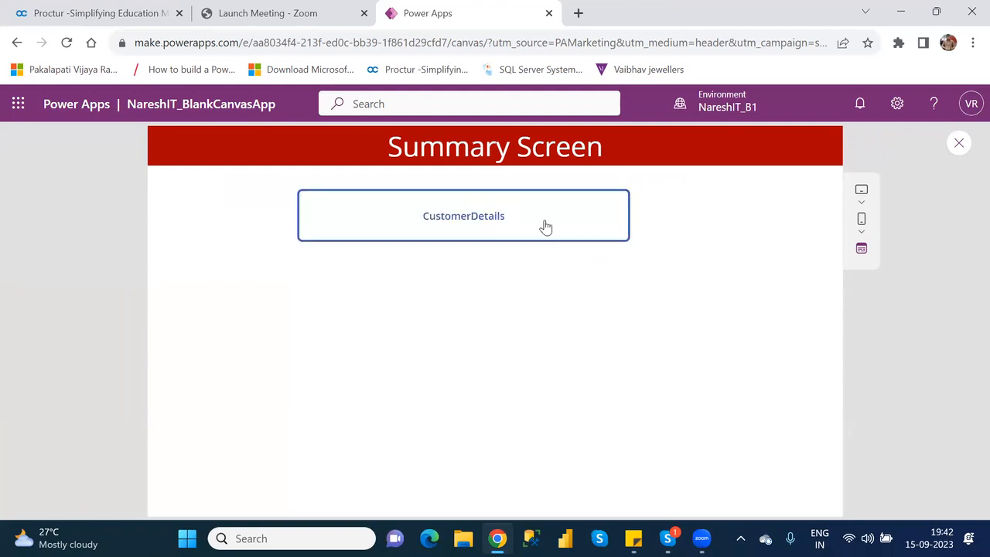
click(959, 145)
click(639, 382)
Set the CustomerDetails button's display mode to View and check it in the app preview
click(511, 260)
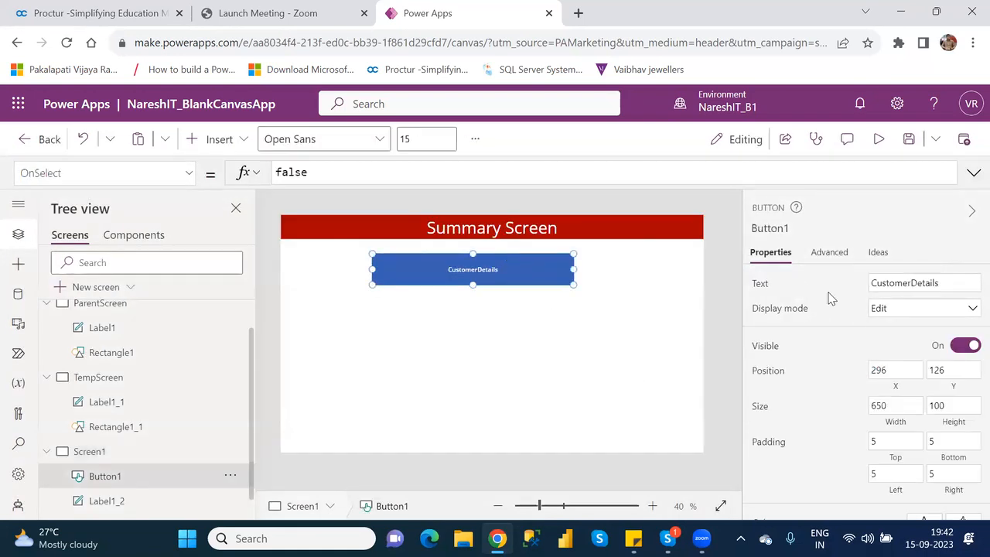
click(906, 313)
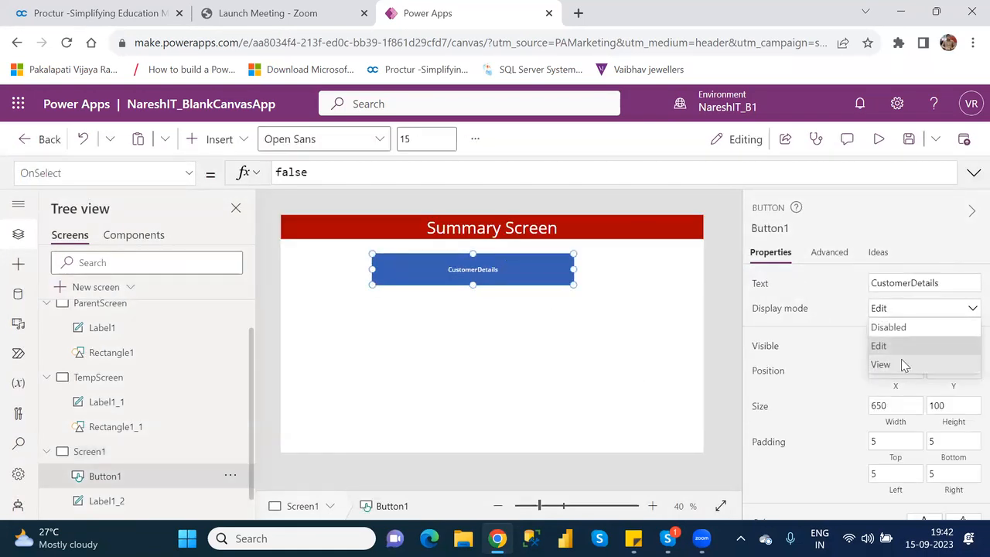
click(881, 366)
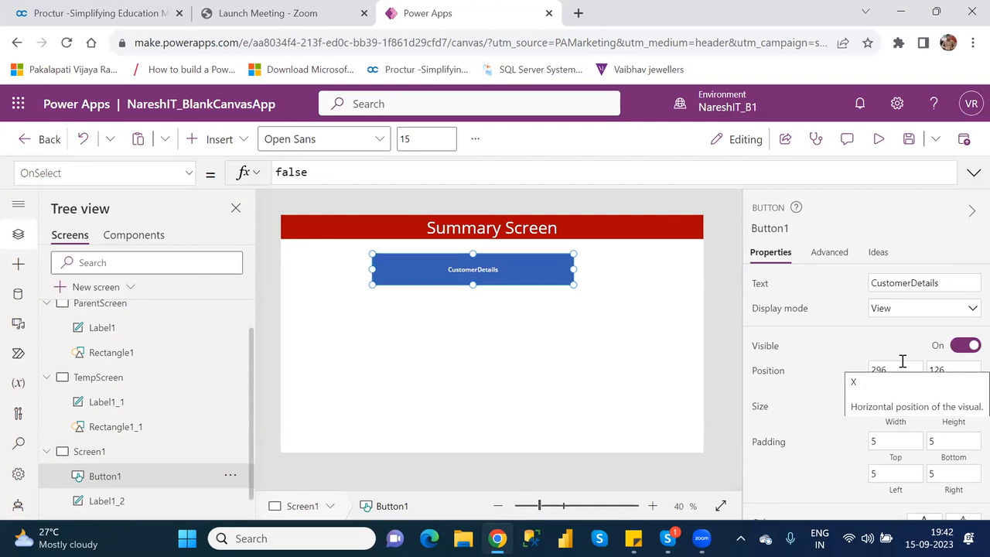
click(883, 142)
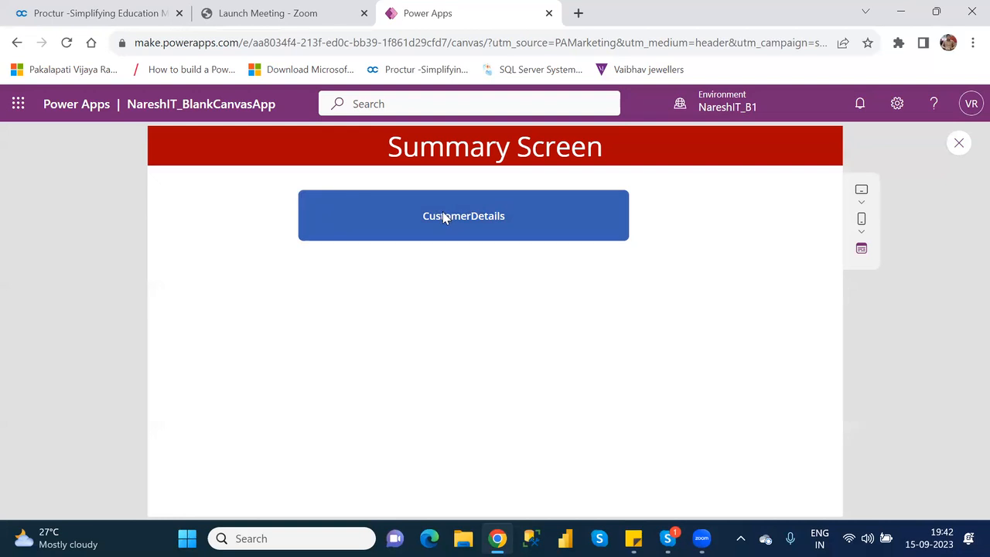
click(958, 148)
click(654, 379)
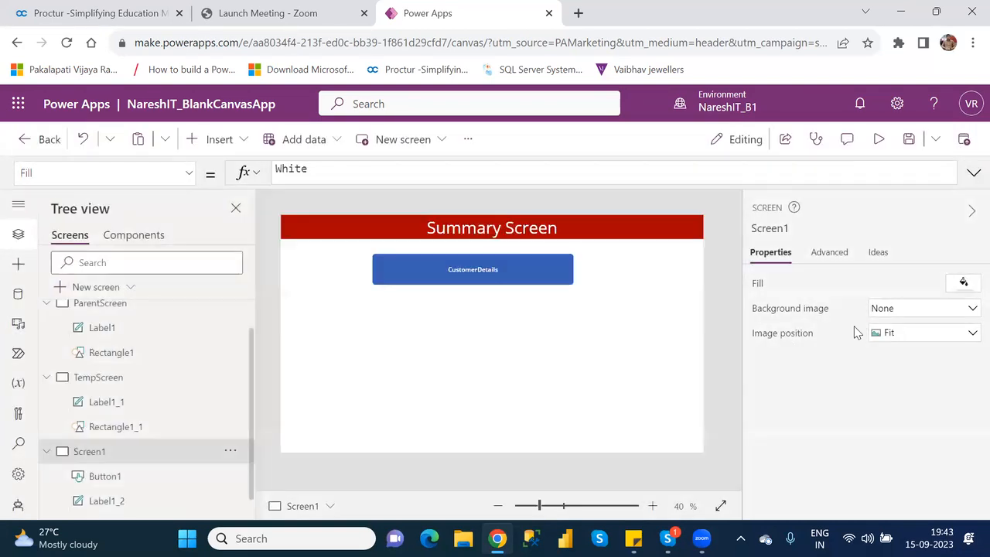
Return the CustomerDetails button's display mode to Edit and try the button again in the app preview
click(558, 268)
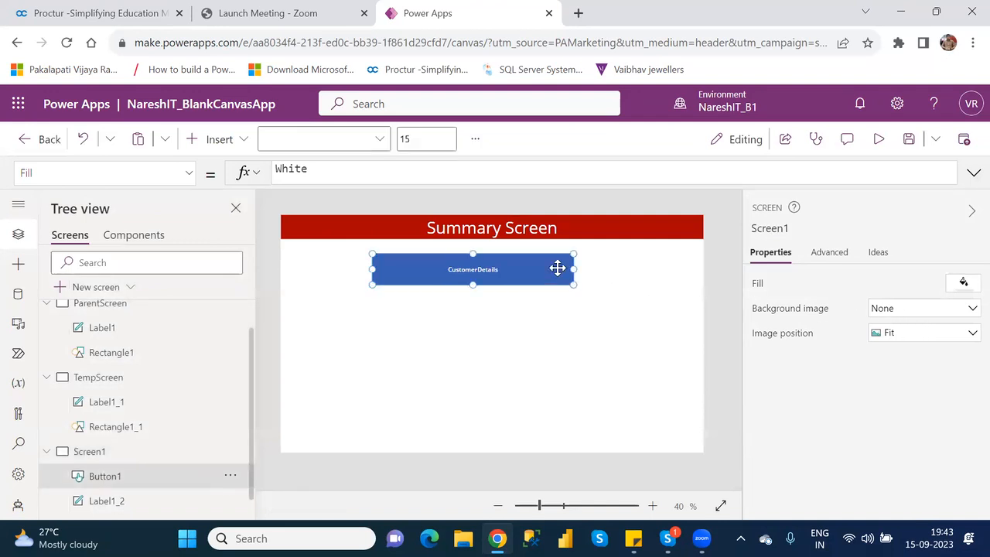
click(916, 310)
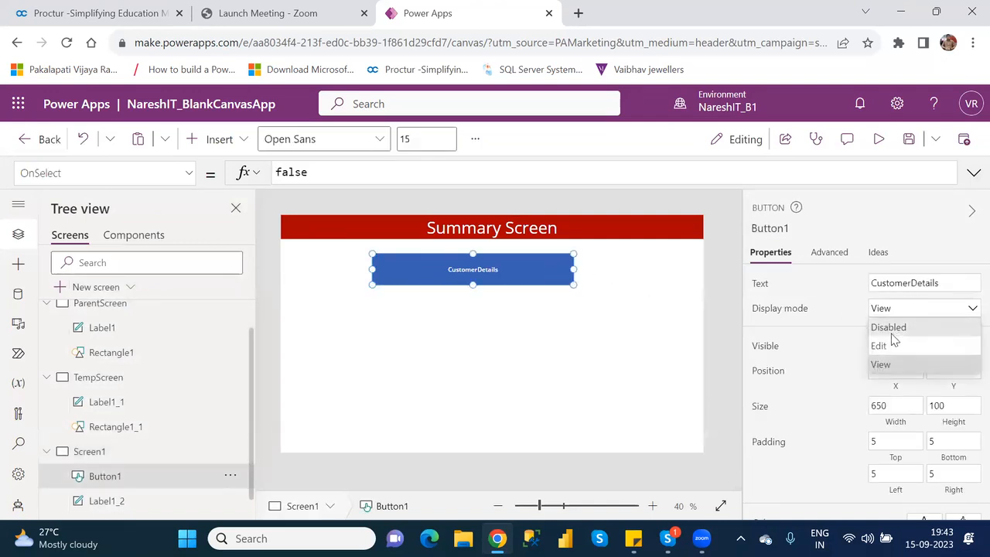
click(888, 345)
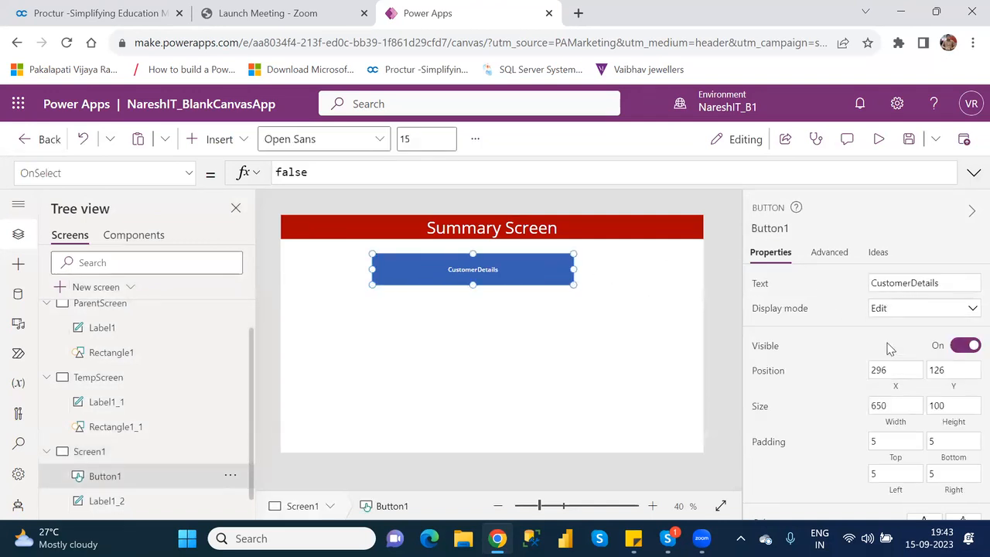
click(879, 140)
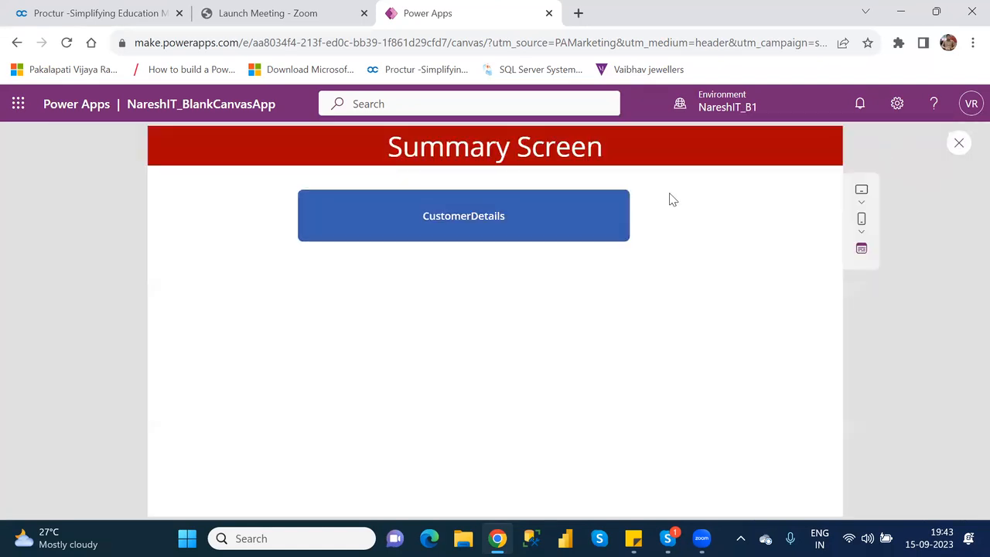
click(502, 224)
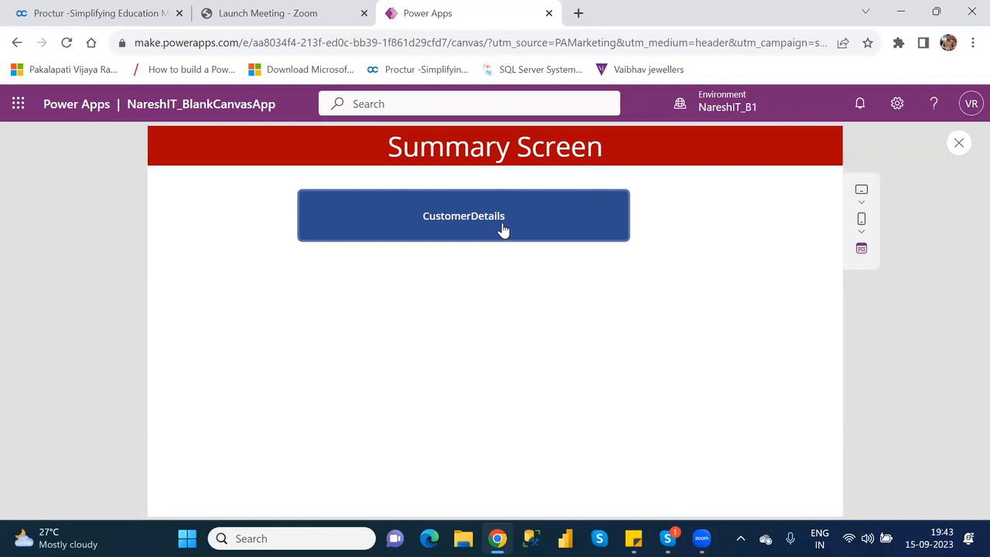
click(960, 146)
click(652, 380)
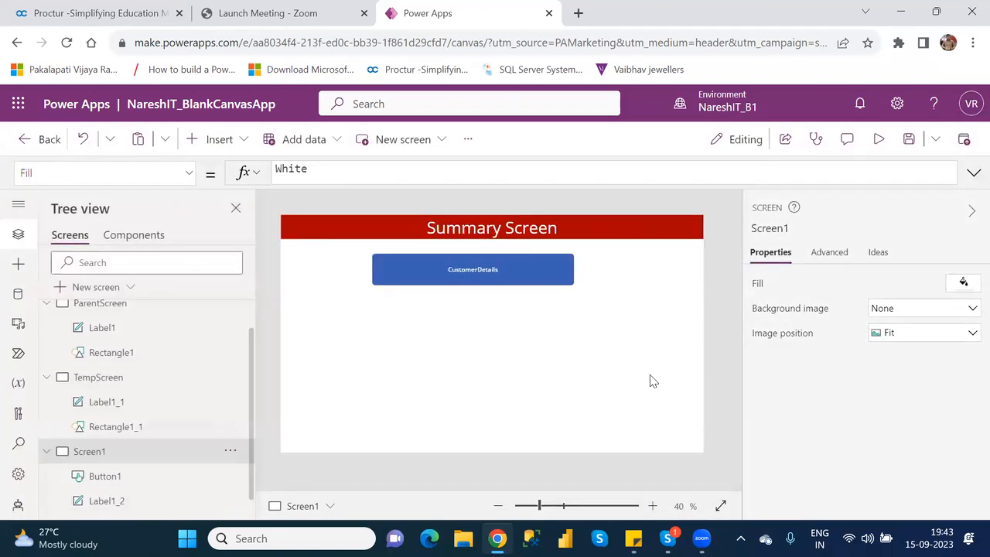
Review the CustomerDetails button's properties and inspect its Text and DisplayMode formulas
click(517, 267)
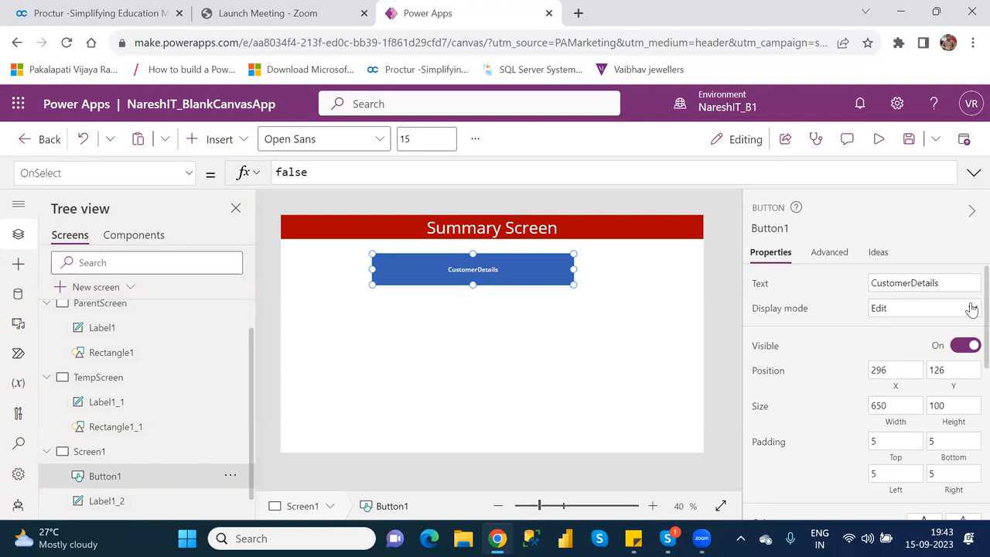
scroll(967, 325, down, 1)
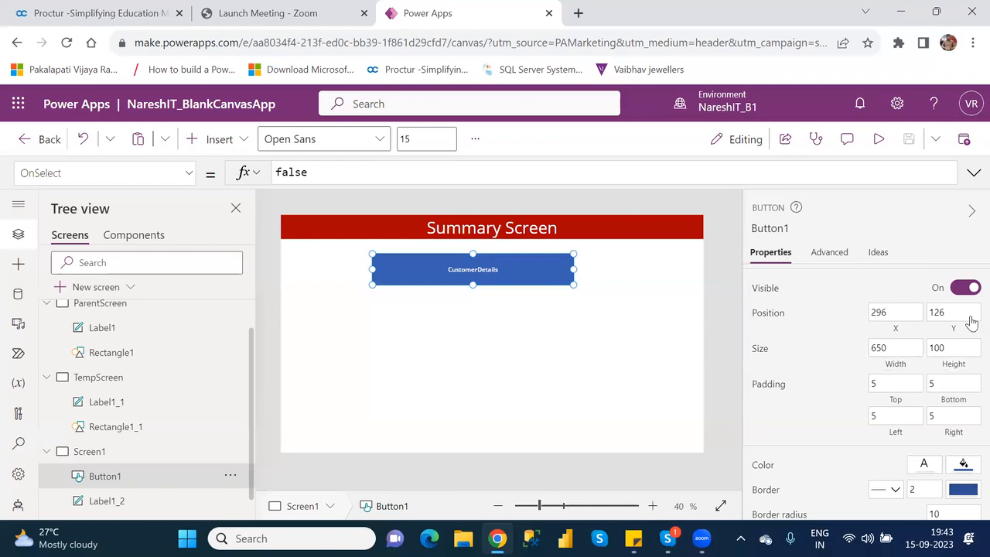
scroll(971, 323, up, 2)
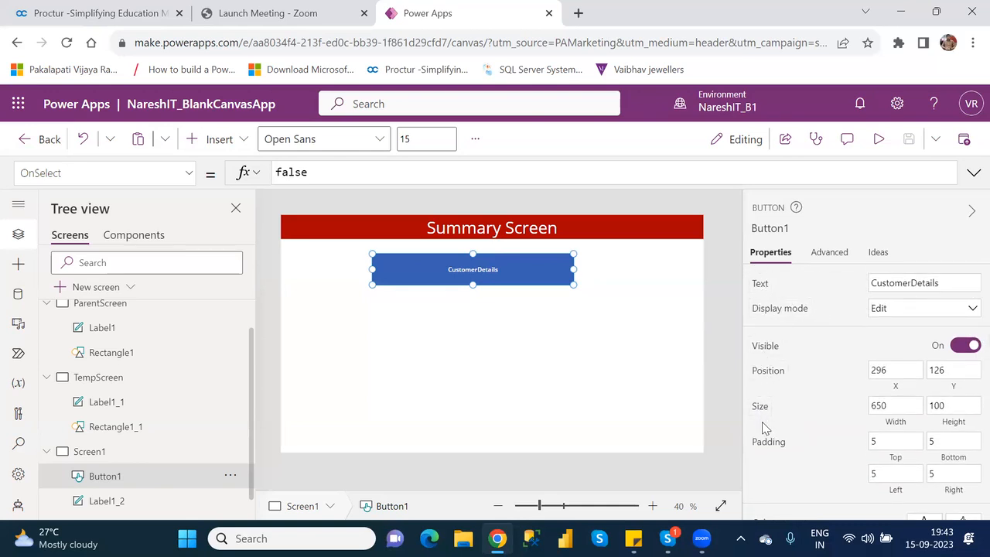
click(757, 285)
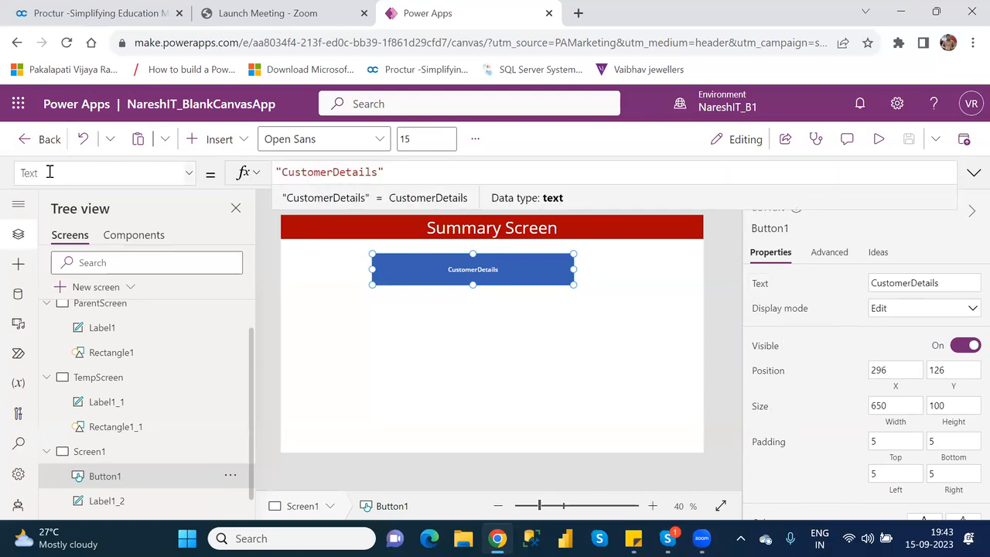
click(781, 308)
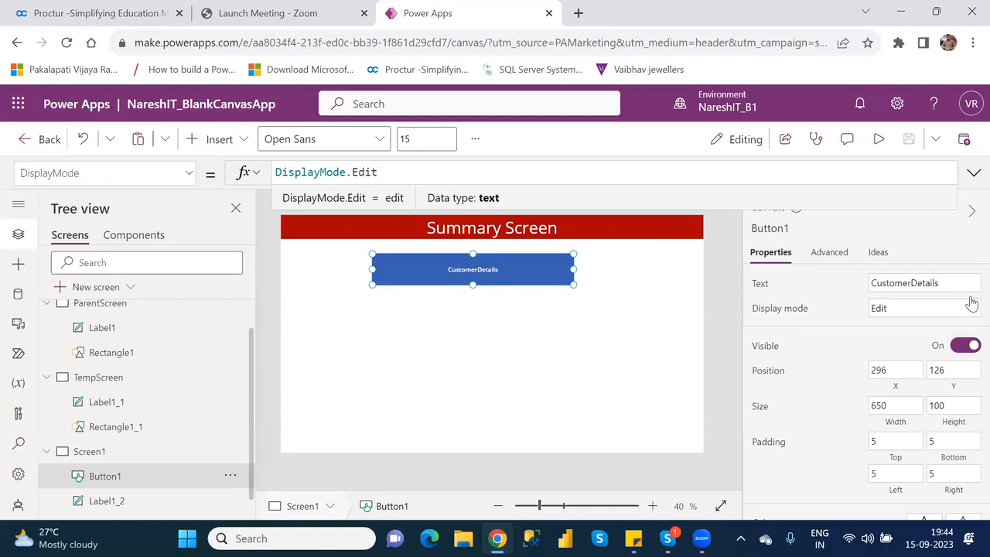
Review the CustomerDetails button's remaining properties and inspect its Color formula
scroll(969, 306, down, 1)
scroll(967, 324, down, 5)
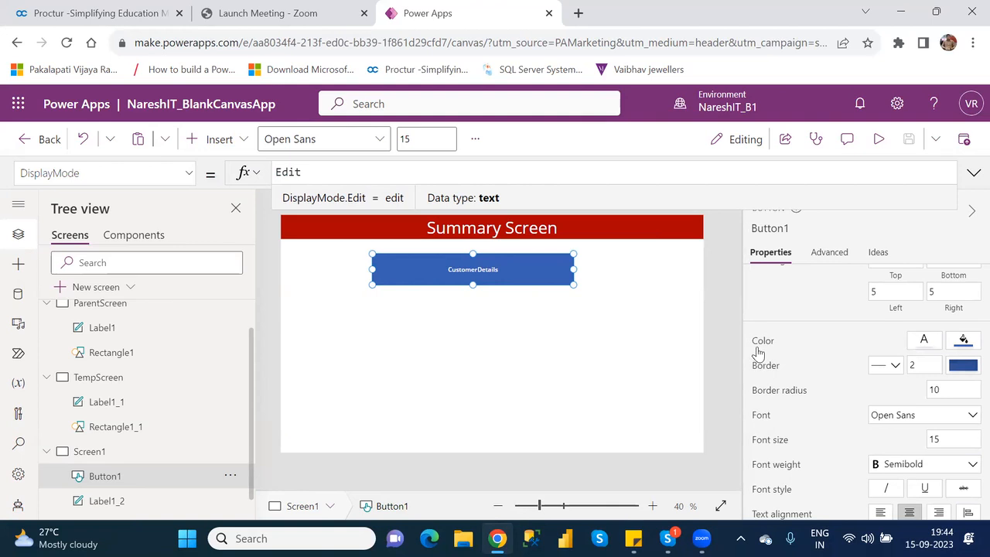
click(759, 339)
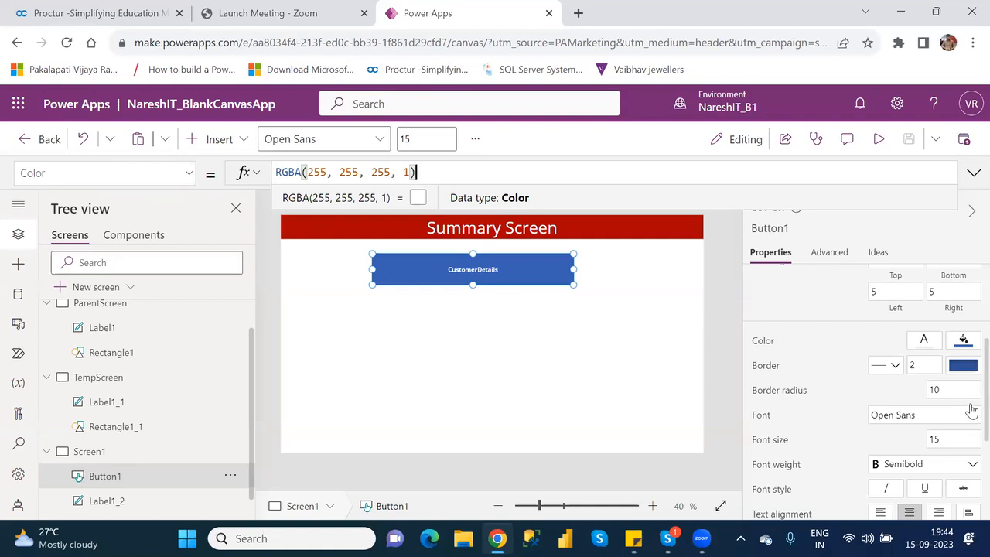
scroll(967, 379, up, 3)
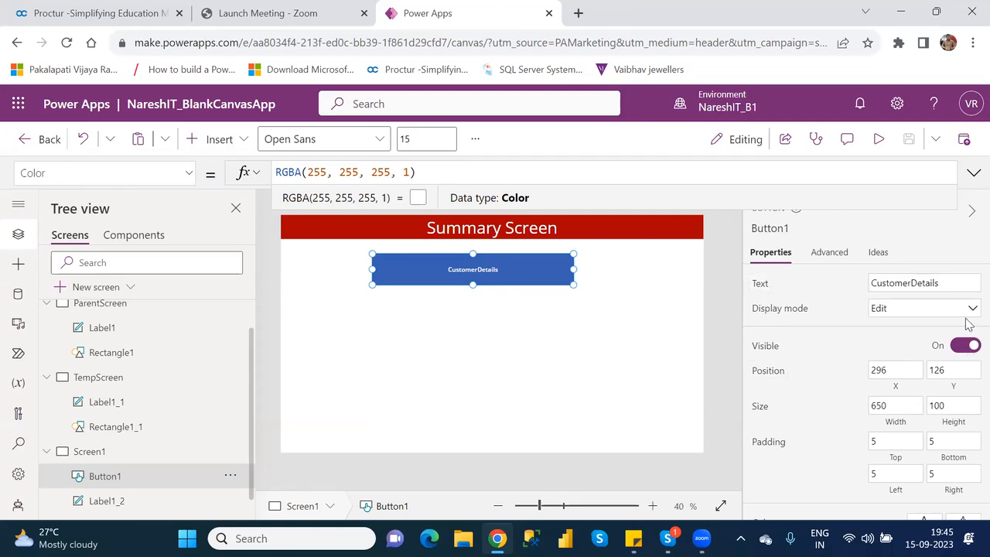
Set the CustomerDetails button's border radius to 25 and deselect it to check the rounded corners
scroll(972, 308, down, 3)
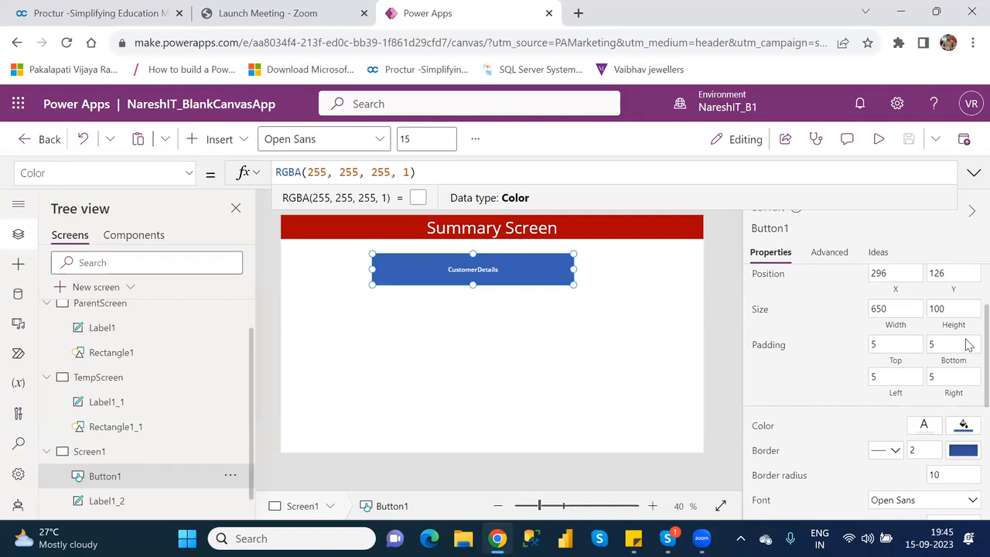
scroll(970, 345, down, 3)
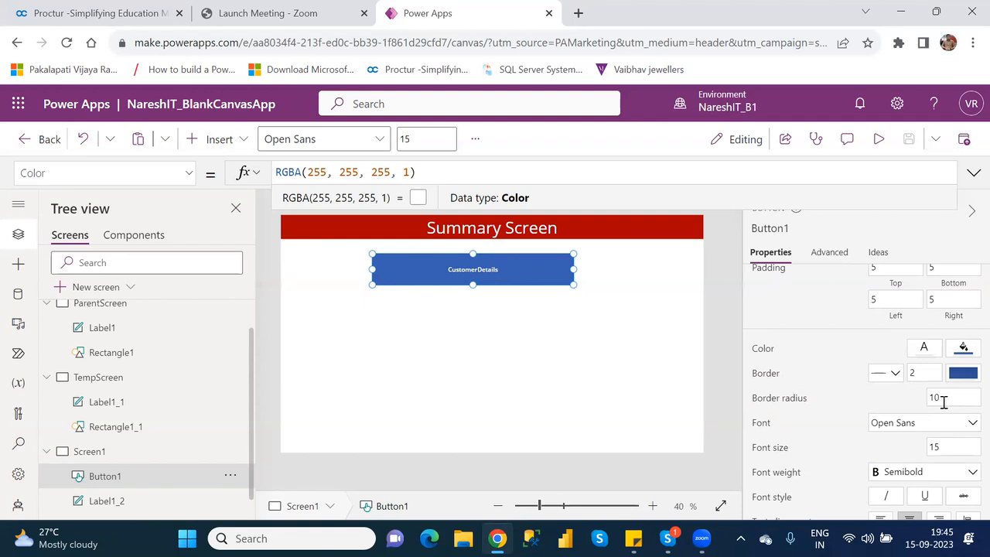
click(934, 398)
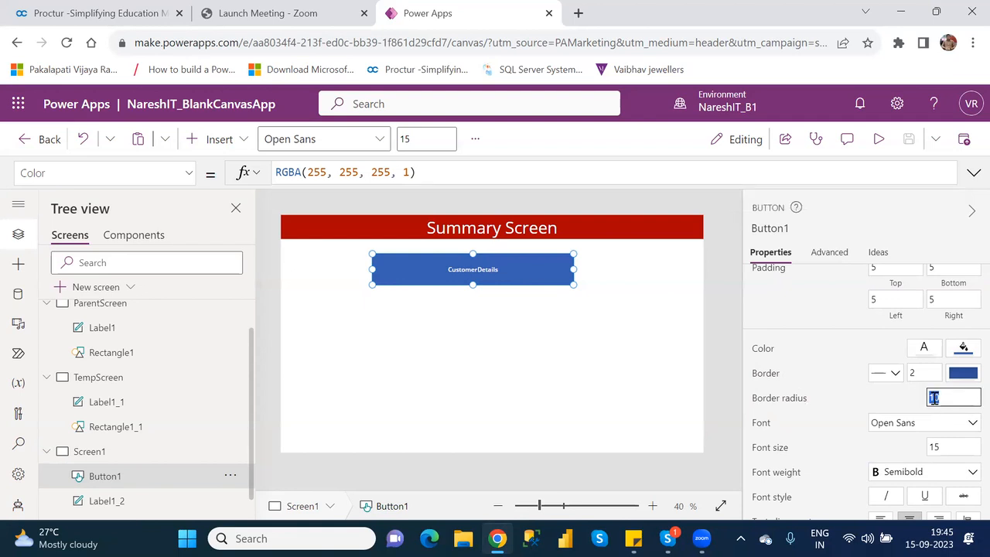
text(25)
click(665, 351)
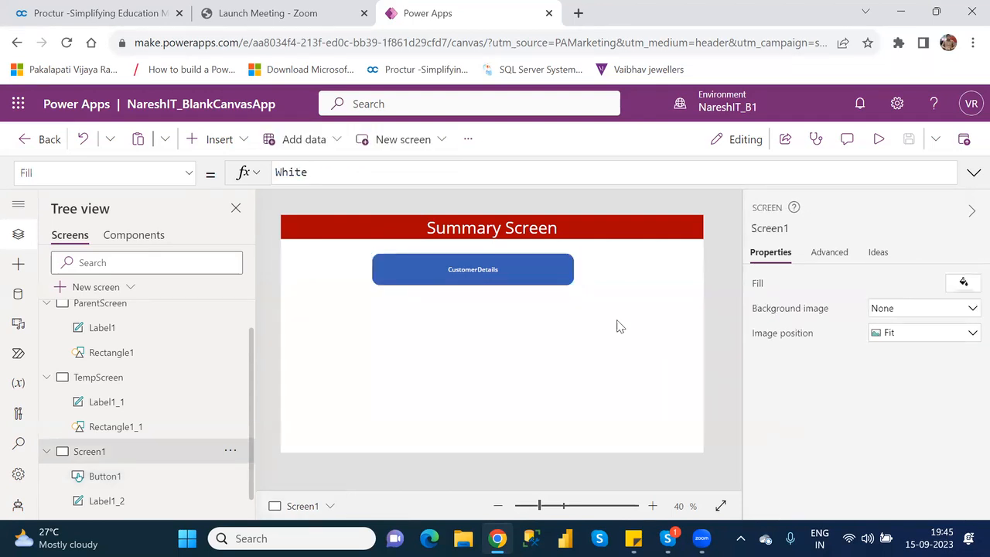
Increase the CustomerDetails button's border radius to 50 and deselect it to check its shape
click(510, 268)
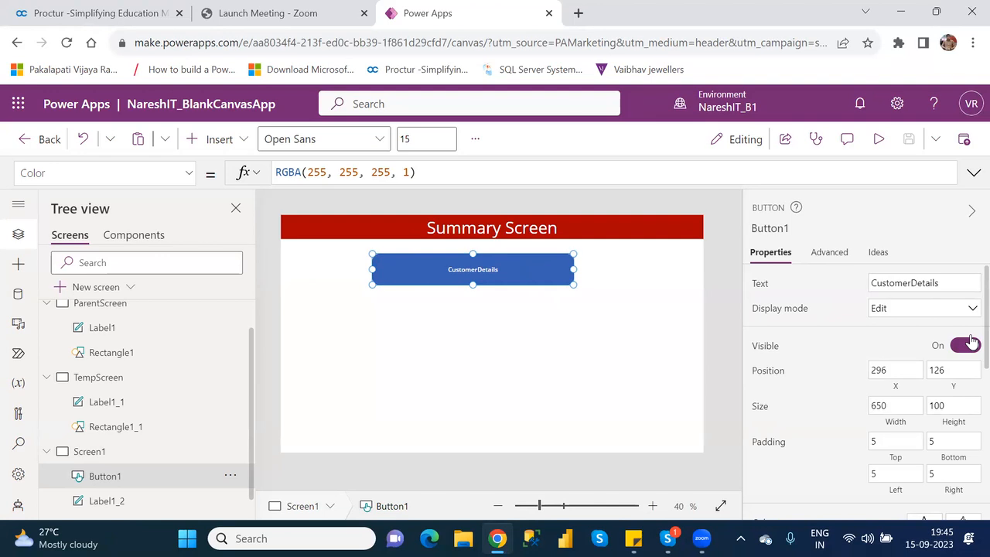
scroll(968, 387, down, 3)
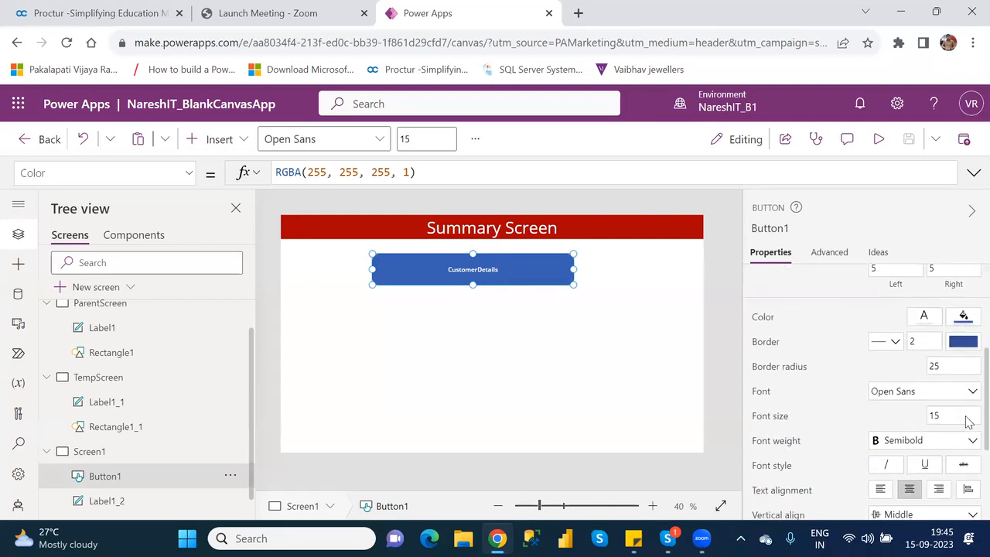
double_click(934, 365)
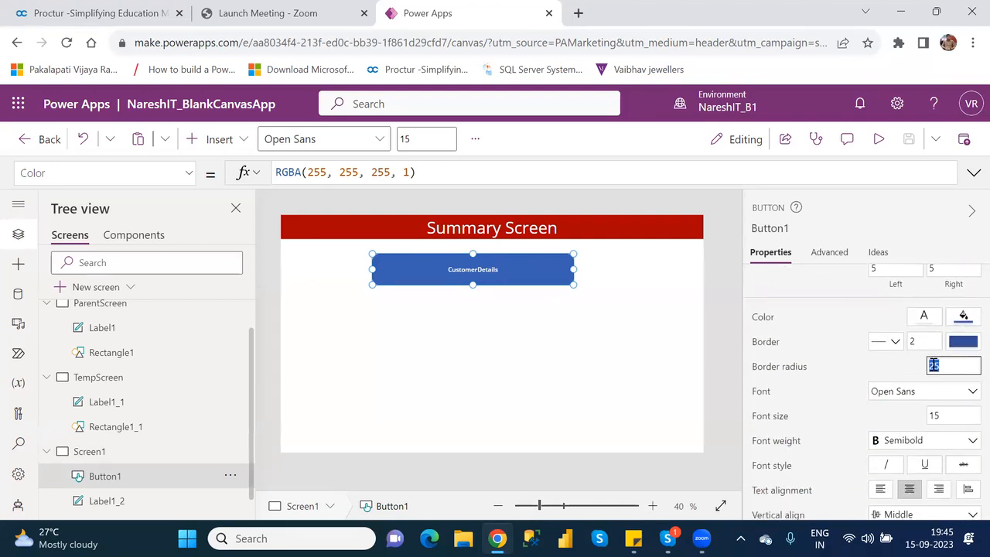
text(50)
click(570, 406)
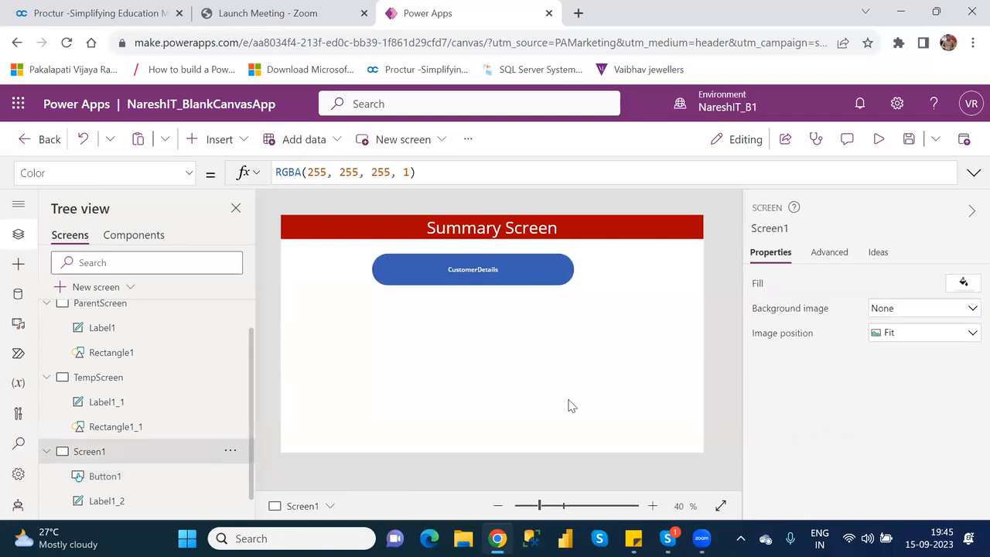
Return the CustomerDetails button's border radius to 10
click(485, 281)
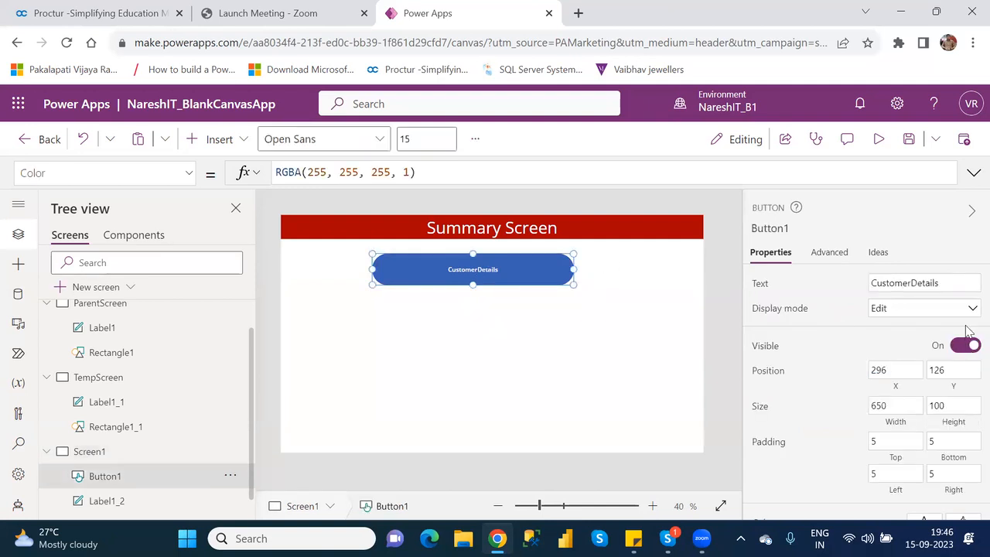
scroll(972, 325, down, 5)
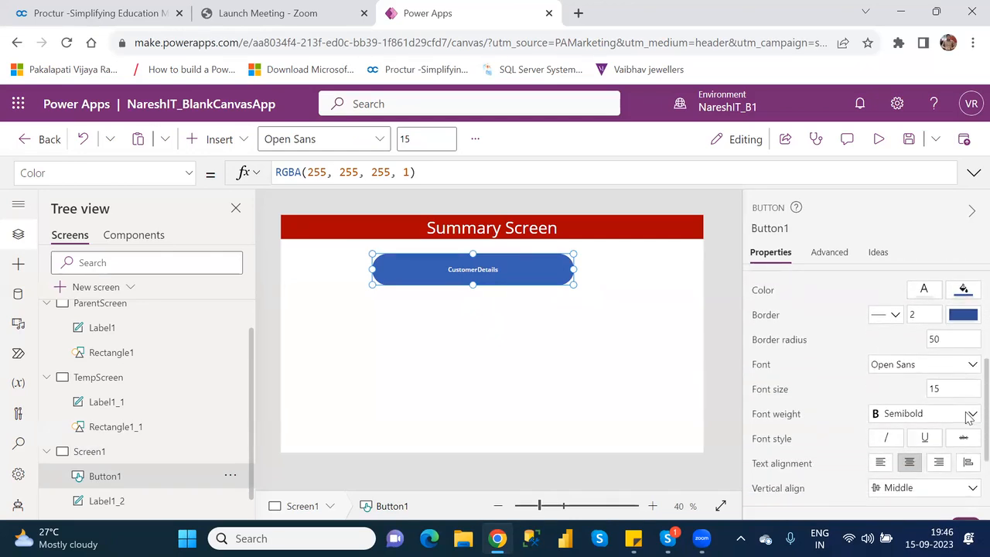
click(934, 338)
text(10)
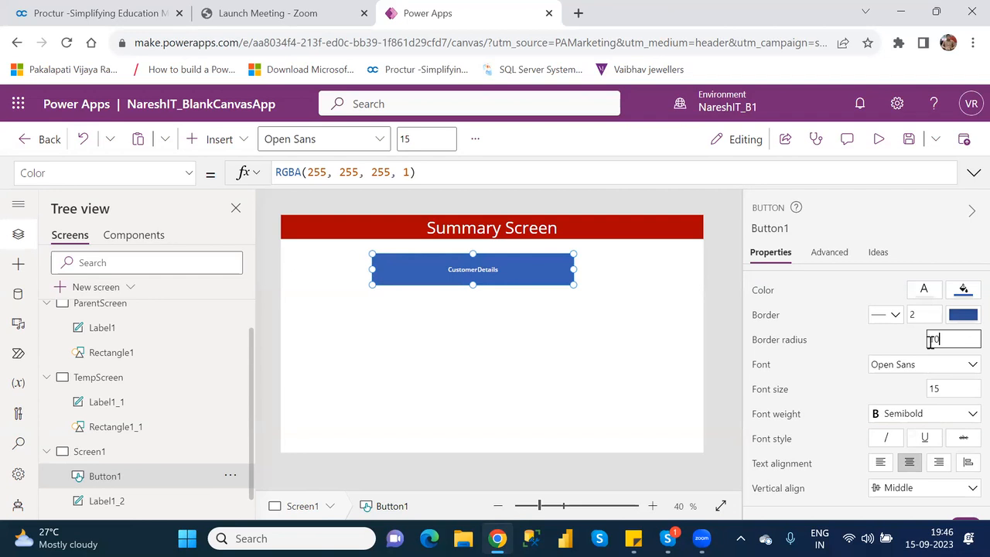
Set the CustomerDetails button's font size to 30 and view the available font weights without changing the weight
double_click(937, 388)
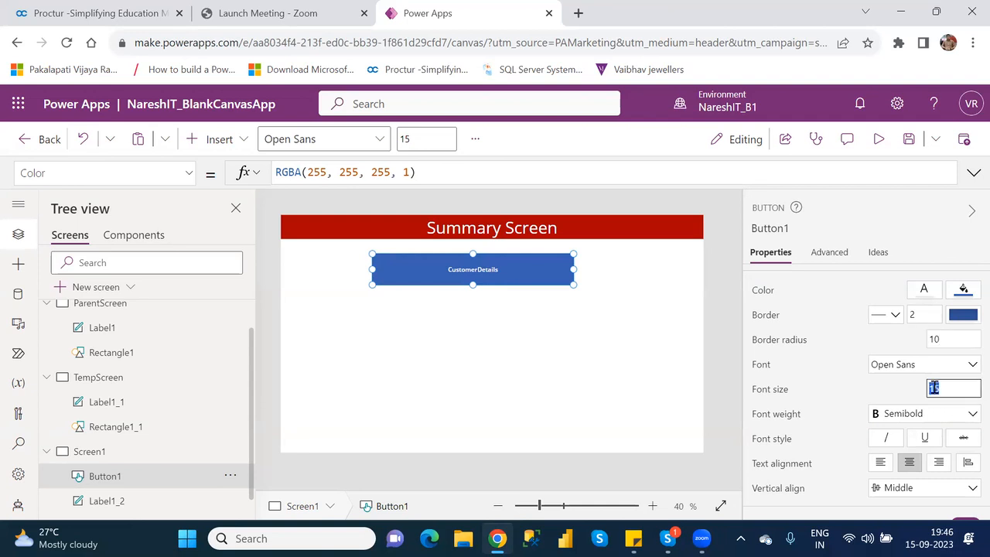
key(BackSpace)
text(30)
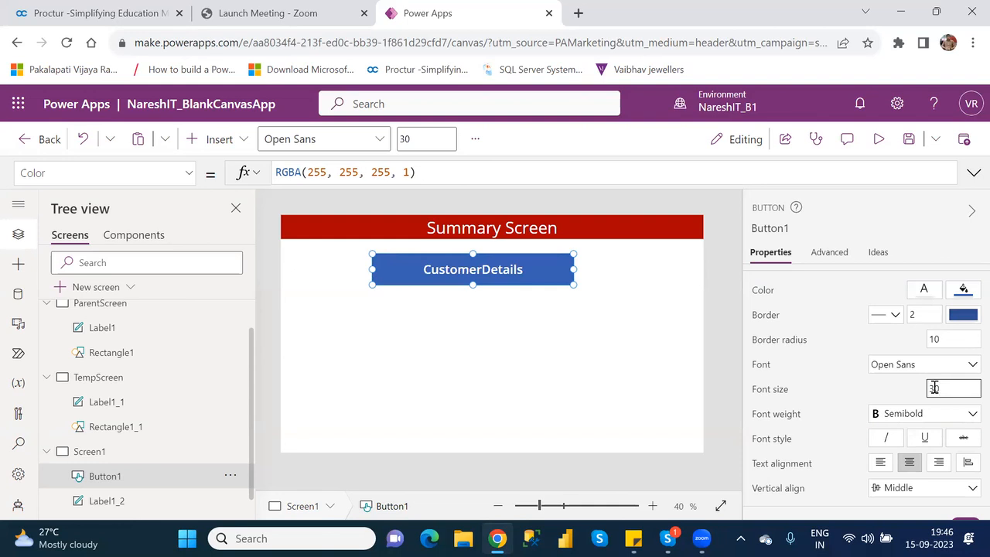
click(966, 416)
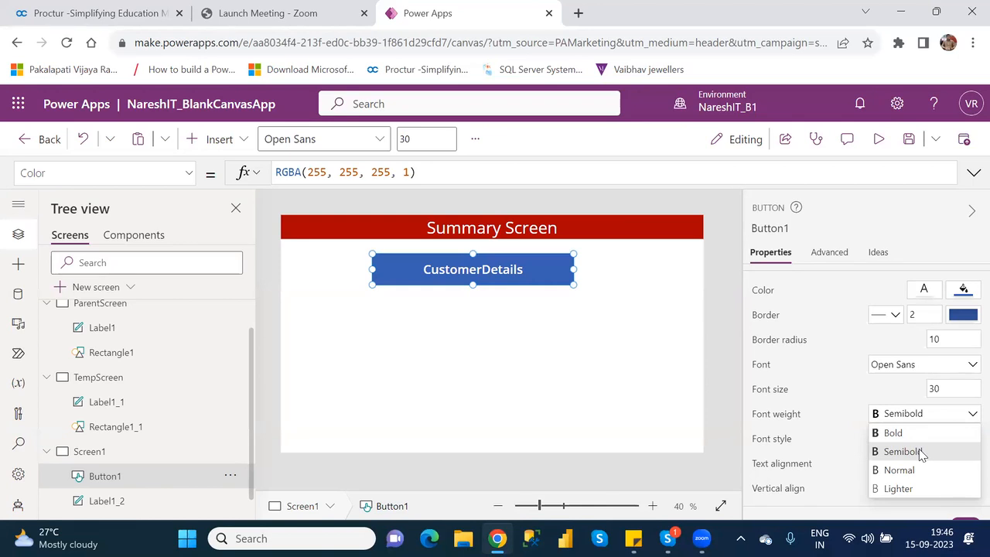
click(656, 354)
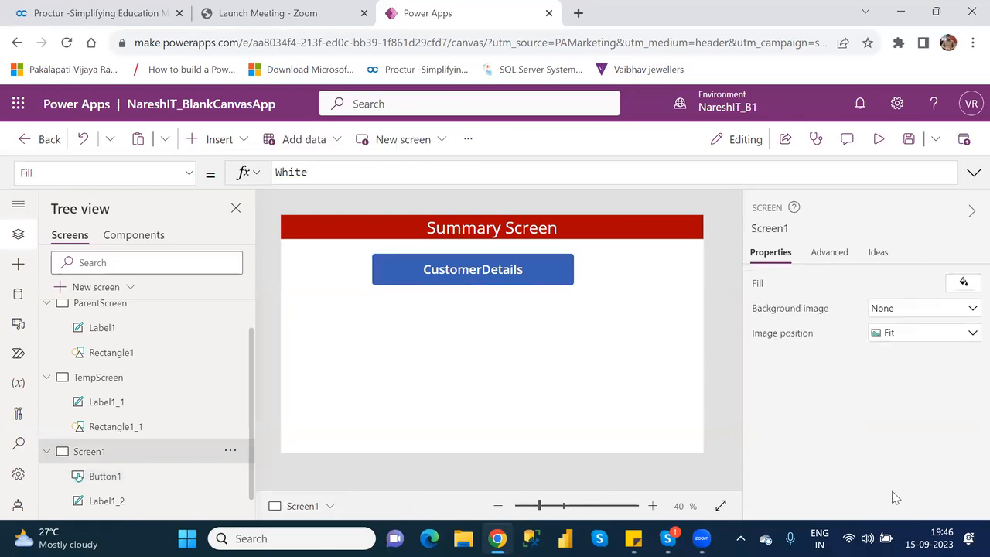
Save the app with the CustomerDetails button changes
click(547, 272)
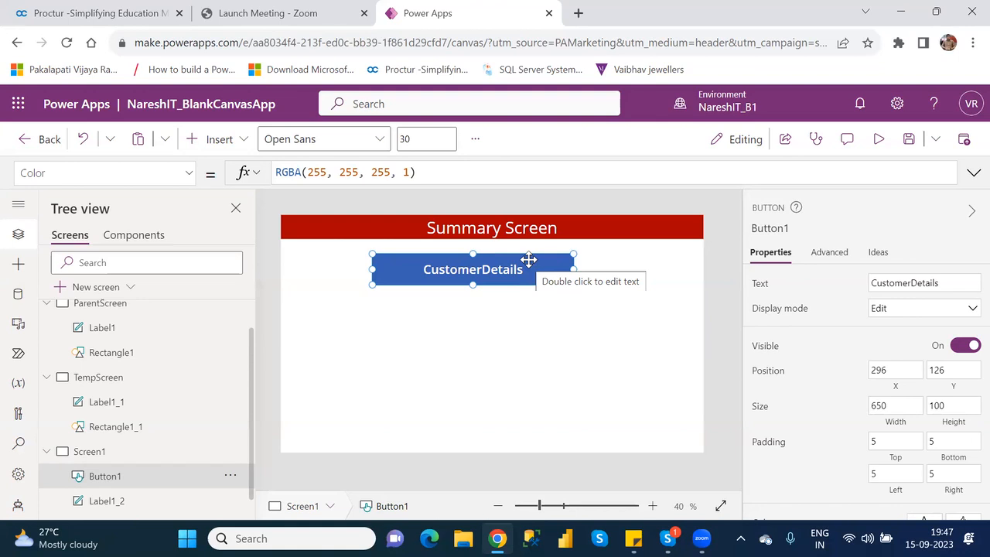
key(ctrl+s)
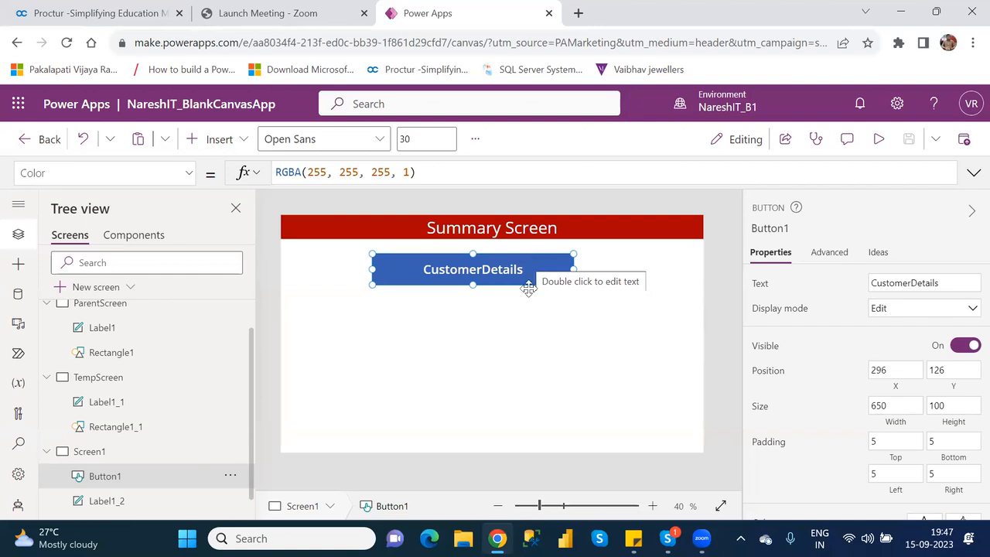
click(534, 333)
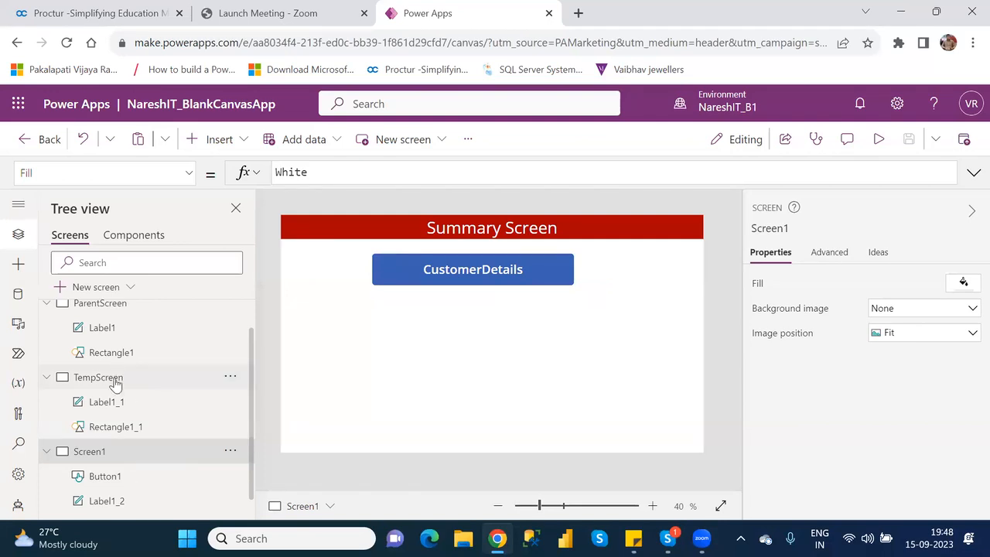
Duplicate ParentScreen to create another screen with the same header
click(105, 304)
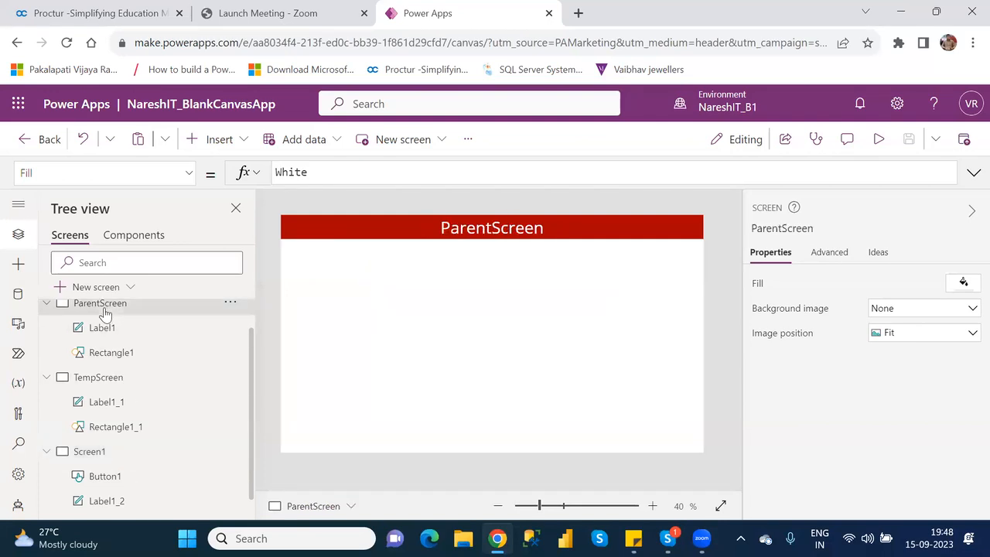
right_click(106, 312)
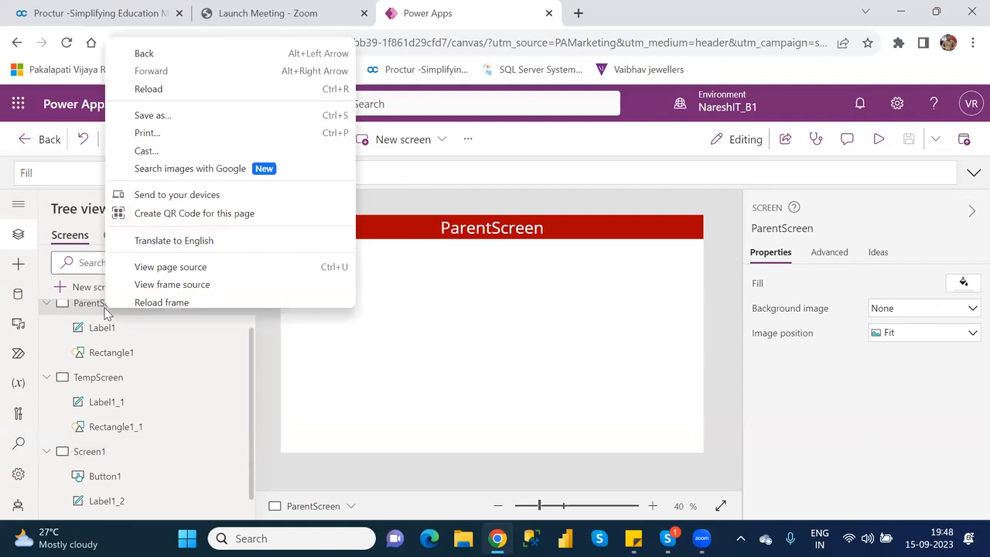
click(283, 385)
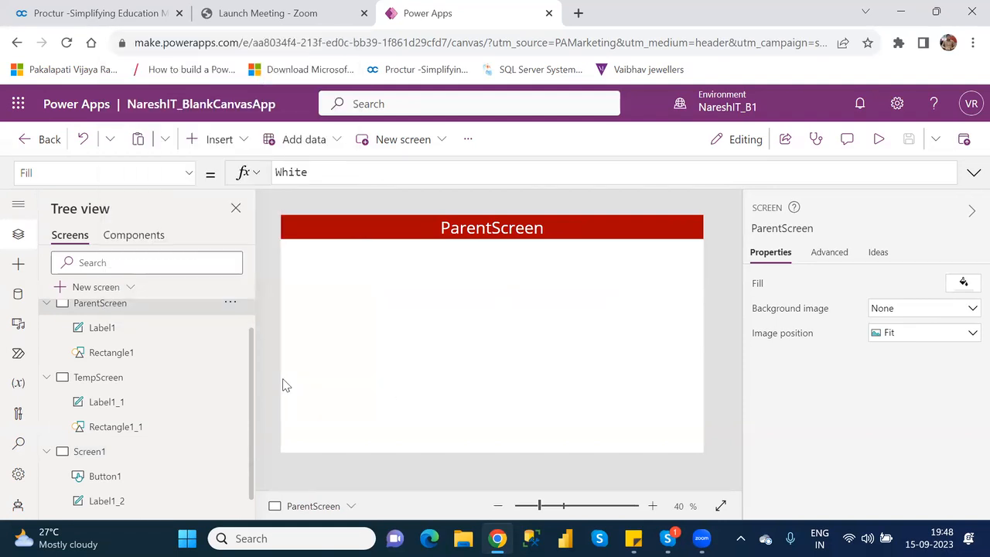
click(230, 304)
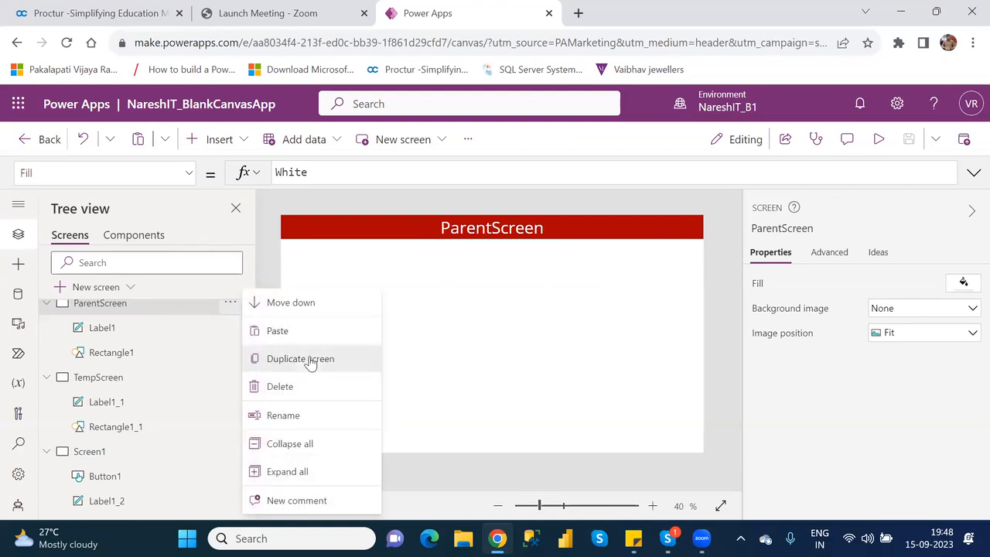
click(310, 362)
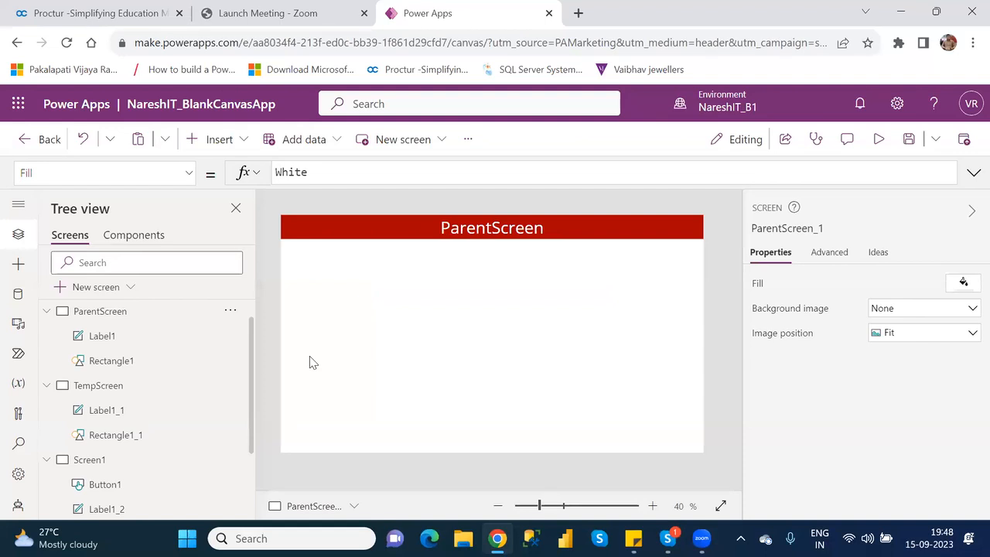
Collapse the ParentScreen, TempScreen and Screen1 entries in the screen tree and rename the duplicated screen as CustomerDetails
click(46, 311)
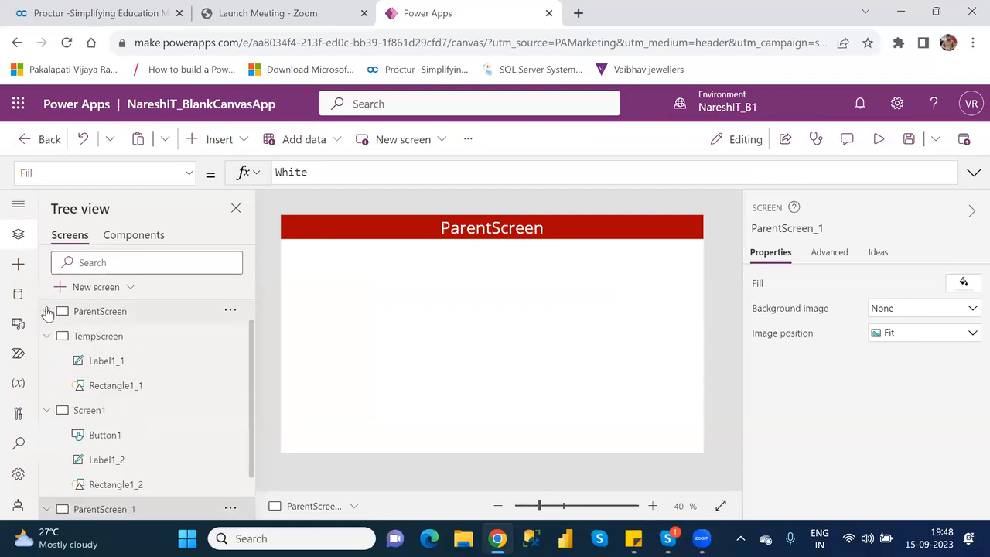
click(46, 335)
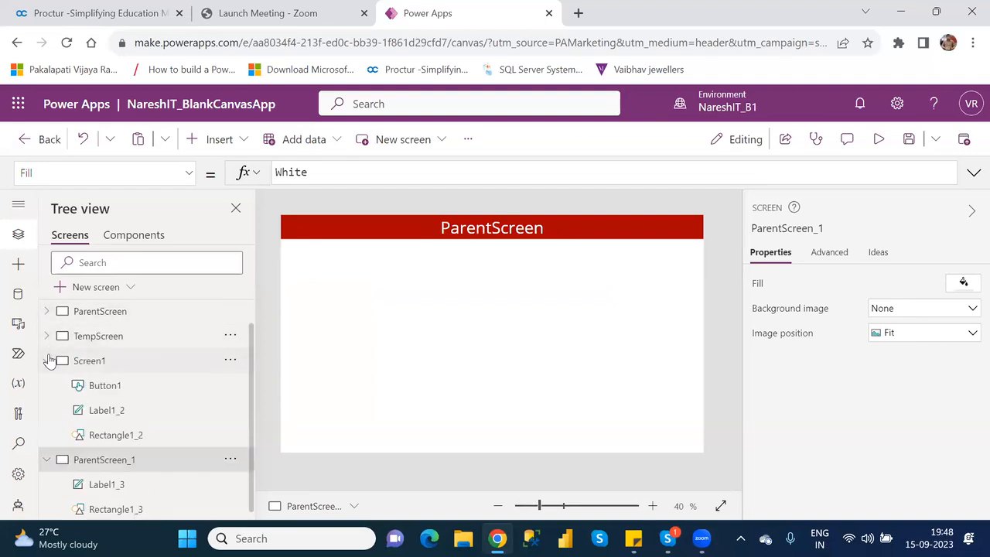
click(48, 361)
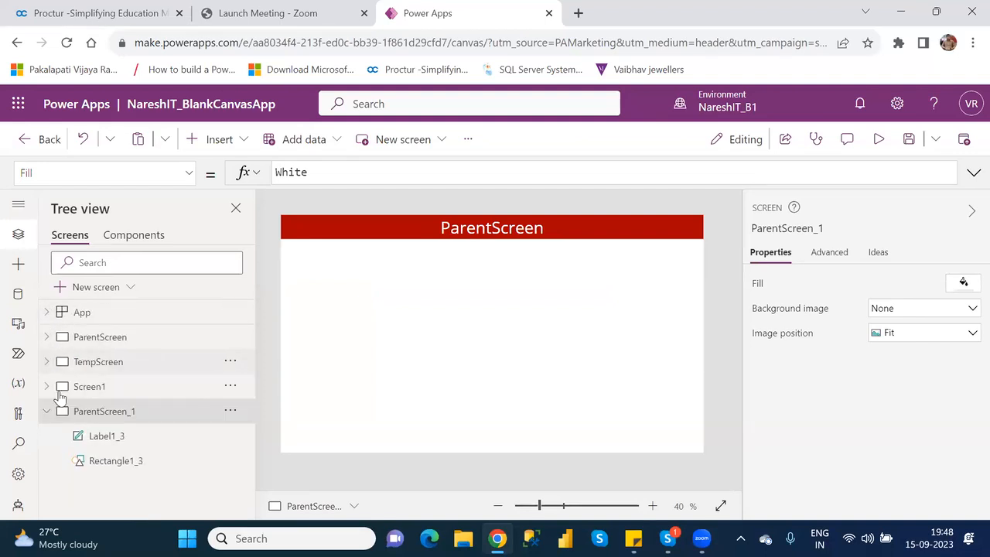
double_click(135, 410)
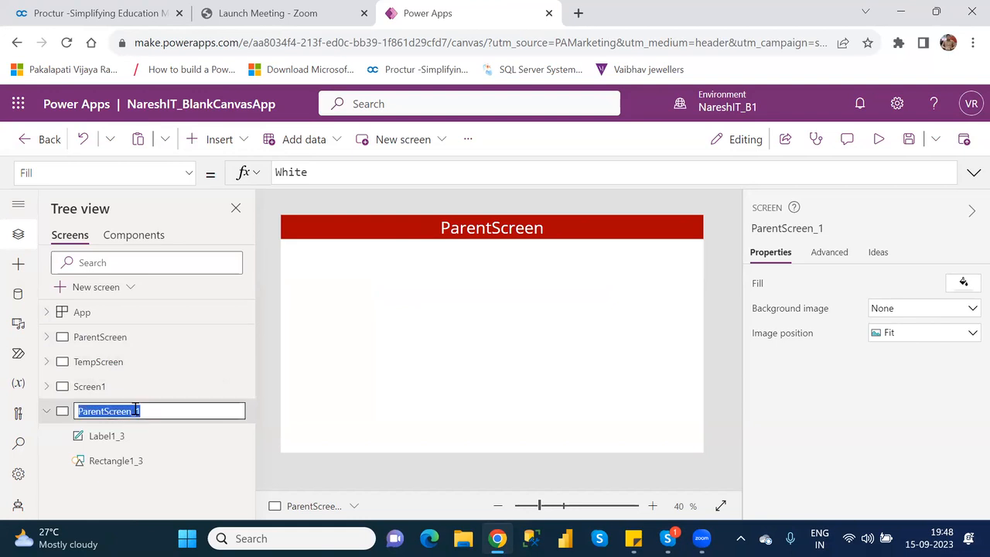
text(C)
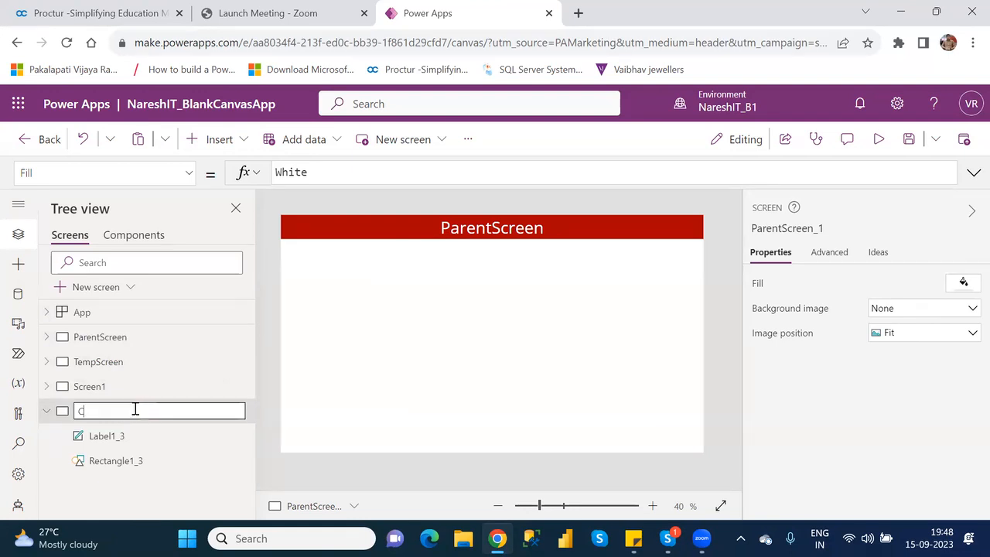
text(ustomerDetails)
key(Return)
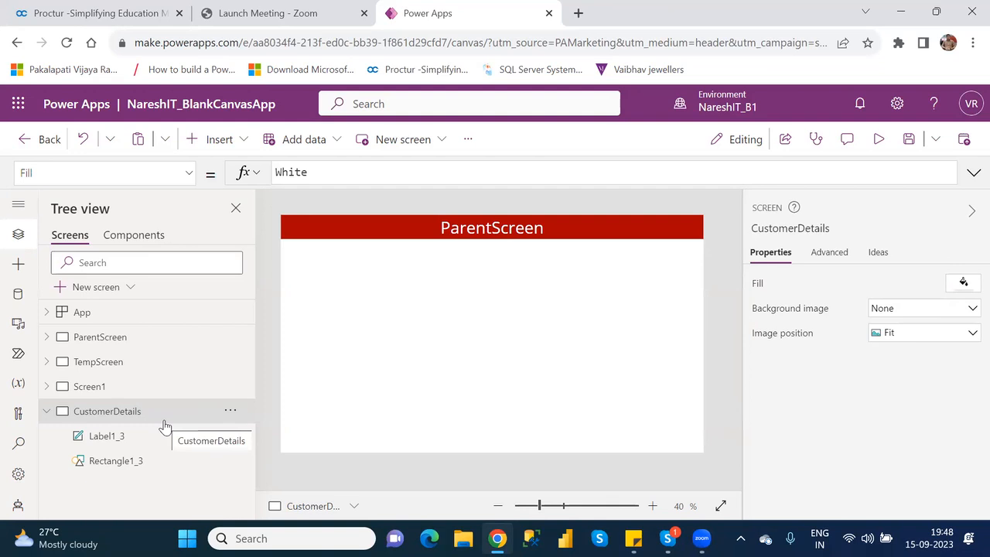
Review the Summary Screen, return to the CustomerDetails screen and search the insertable controls for "gal"
click(105, 391)
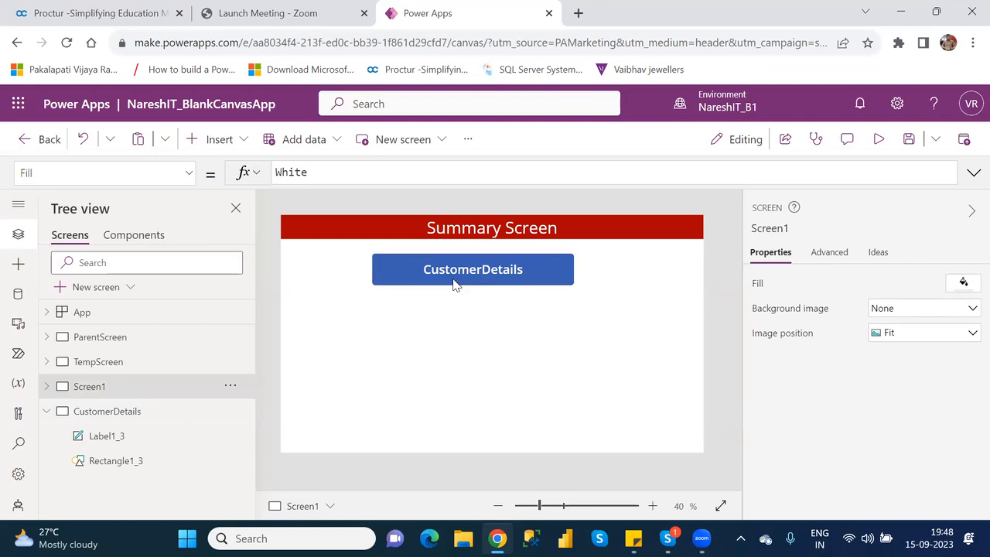
click(141, 425)
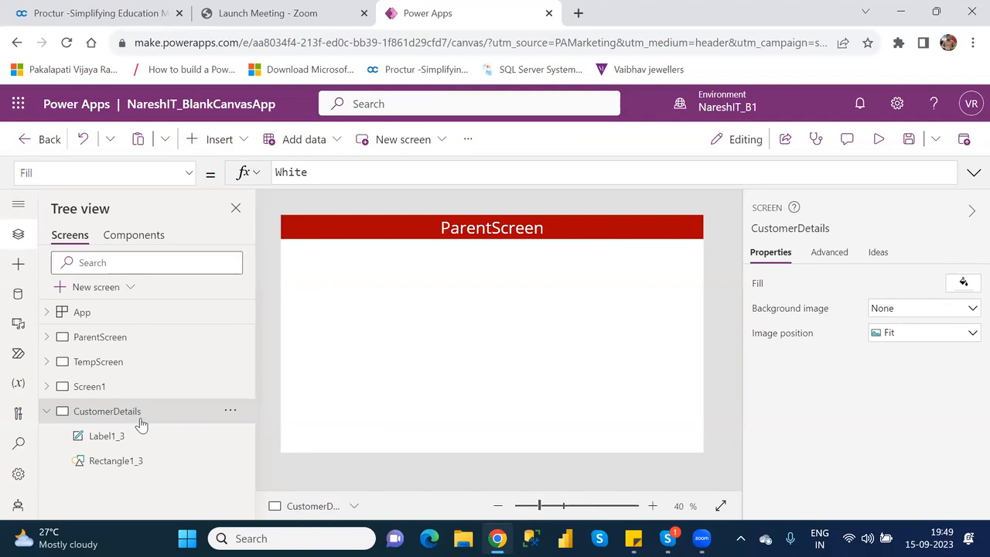
click(236, 142)
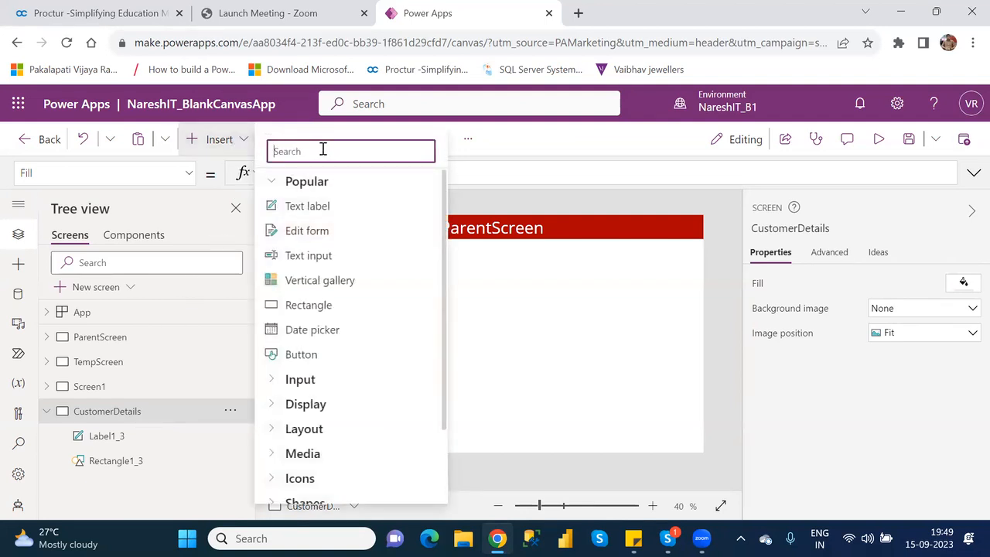
text(gal)
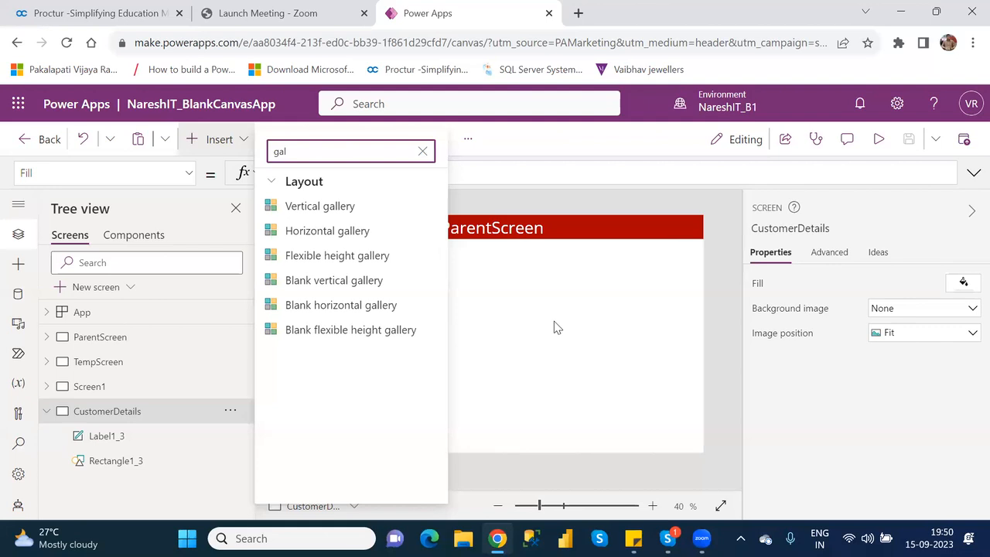
Open Paint with a blank canvas for sketching gallery orientations
key(super)
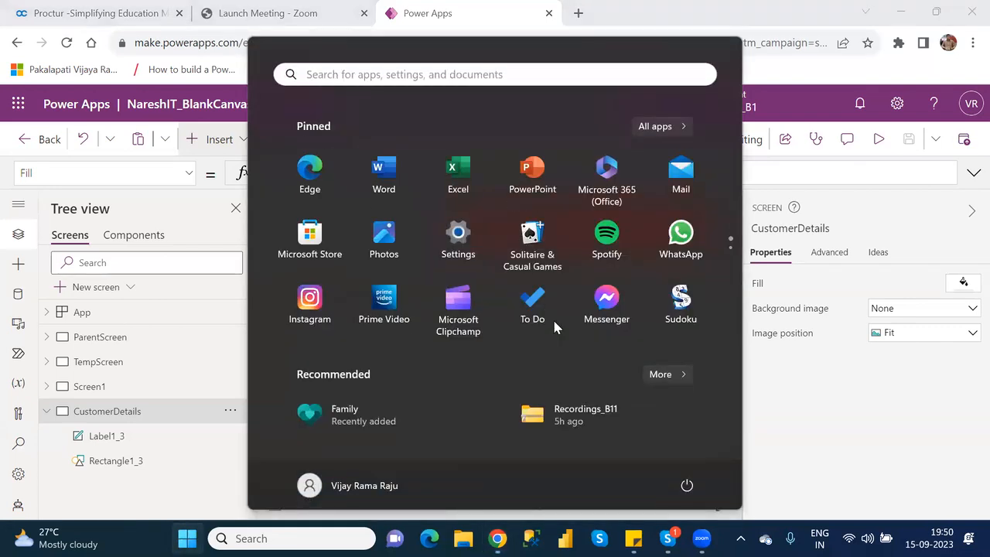
text(paint)
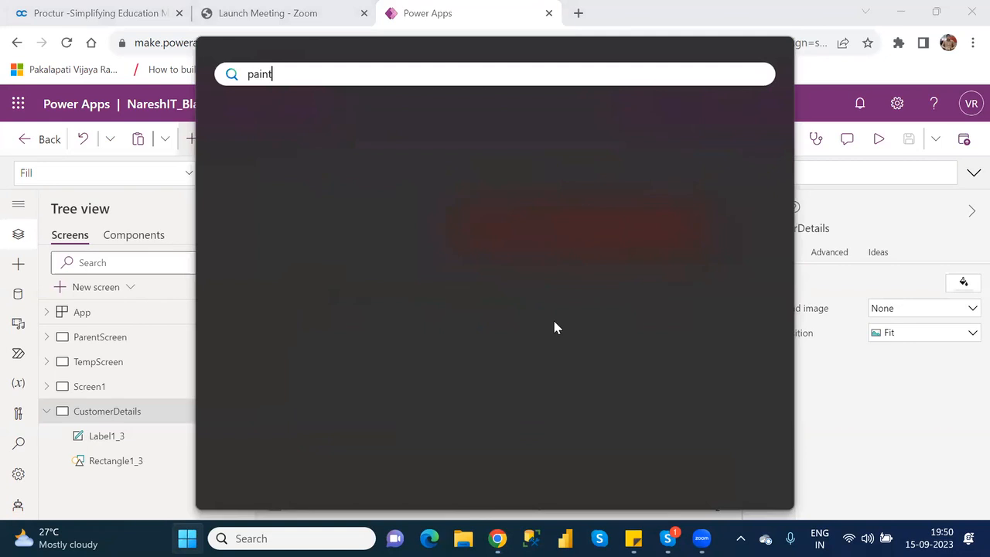
key(Escape)
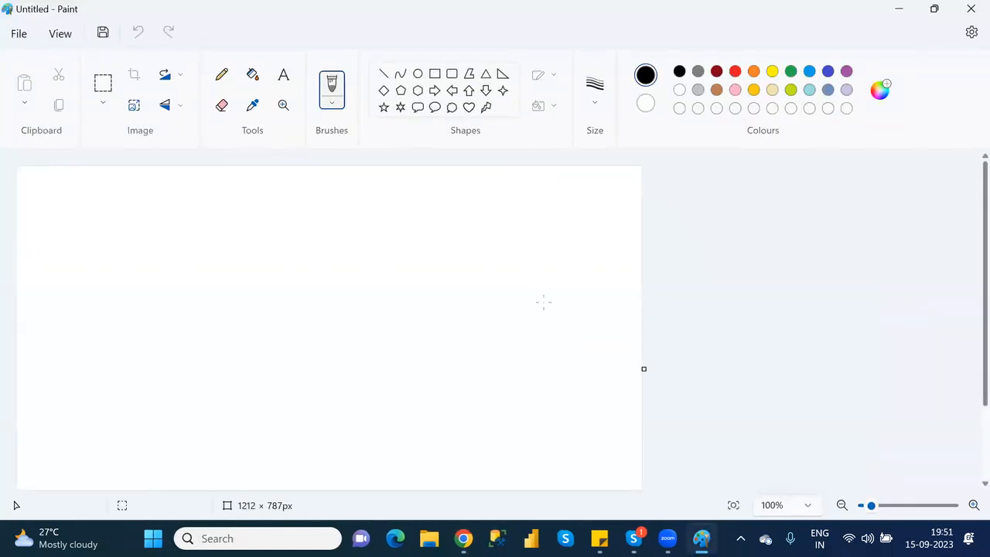
Draw a vertical line about 184 px long on the Paint canvas and label its upper end "Verical"
click(383, 74)
drag(220, 209, 221, 303)
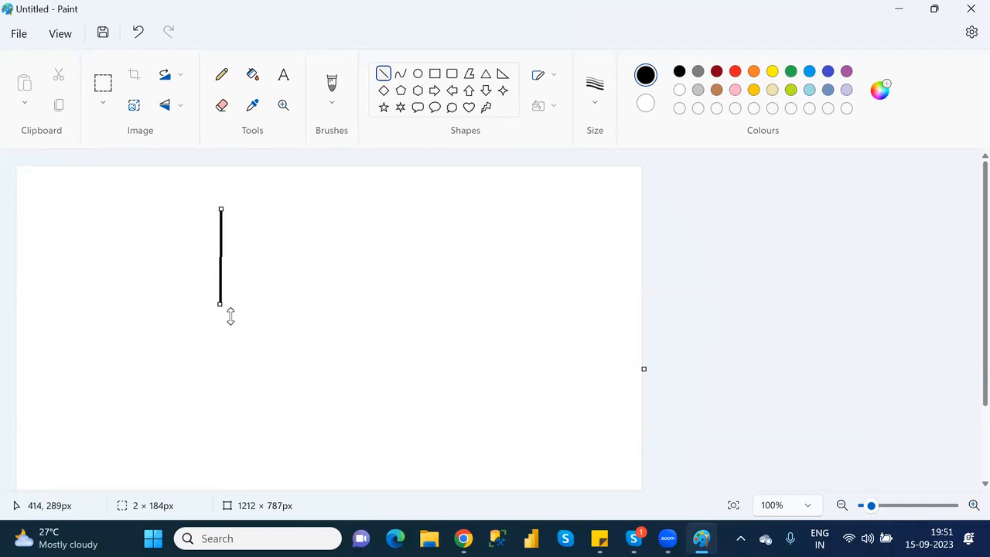
click(284, 74)
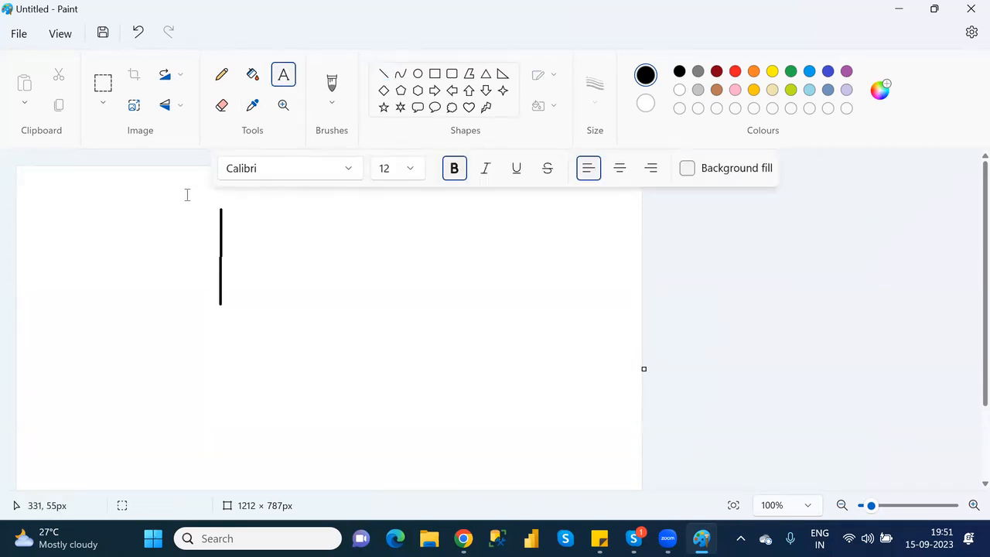
click(186, 194)
text(Verical)
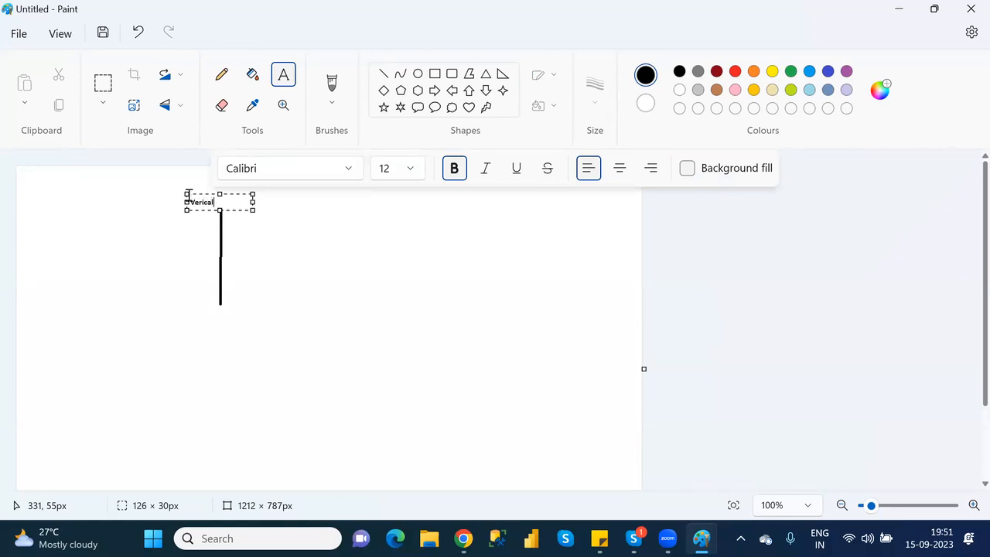
click(307, 268)
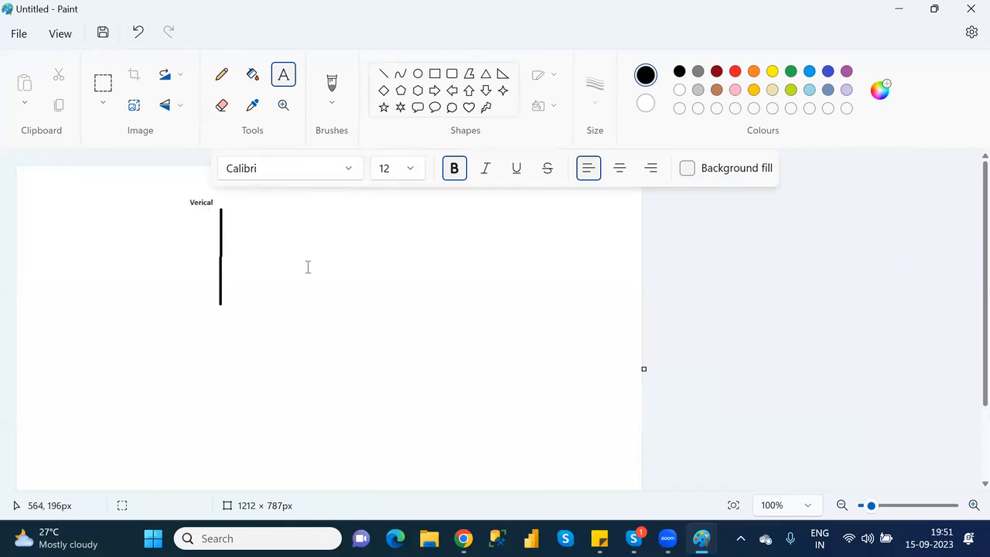
Draw a horizontal line about 318 px long on the canvas and label its right end "Horizonatal"
click(383, 74)
drag(343, 310, 507, 310)
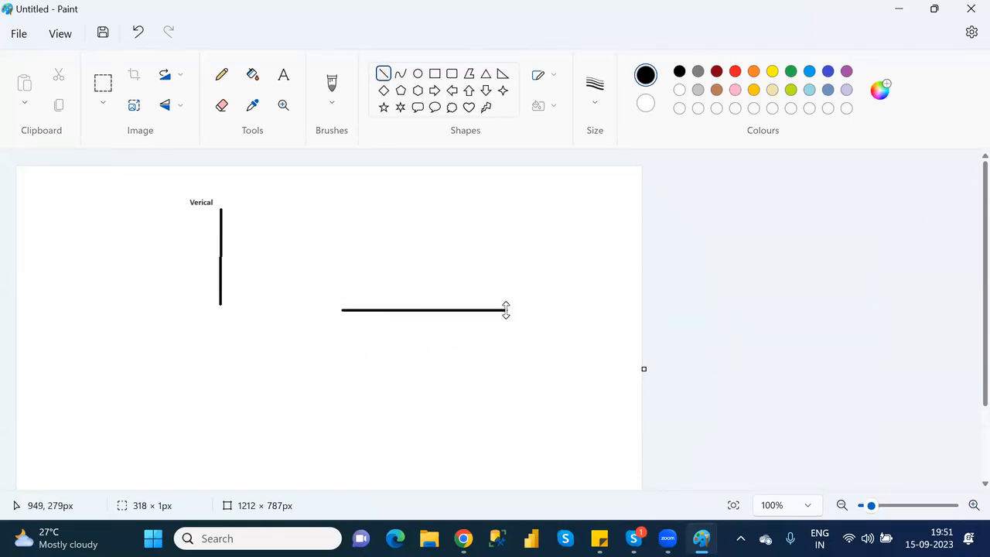
click(283, 74)
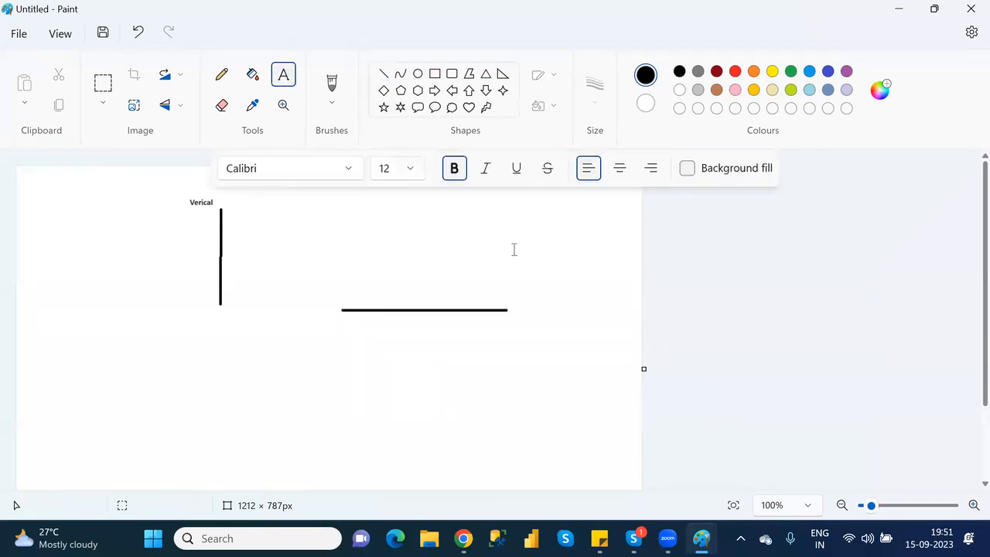
click(528, 312)
text(Horizonatal)
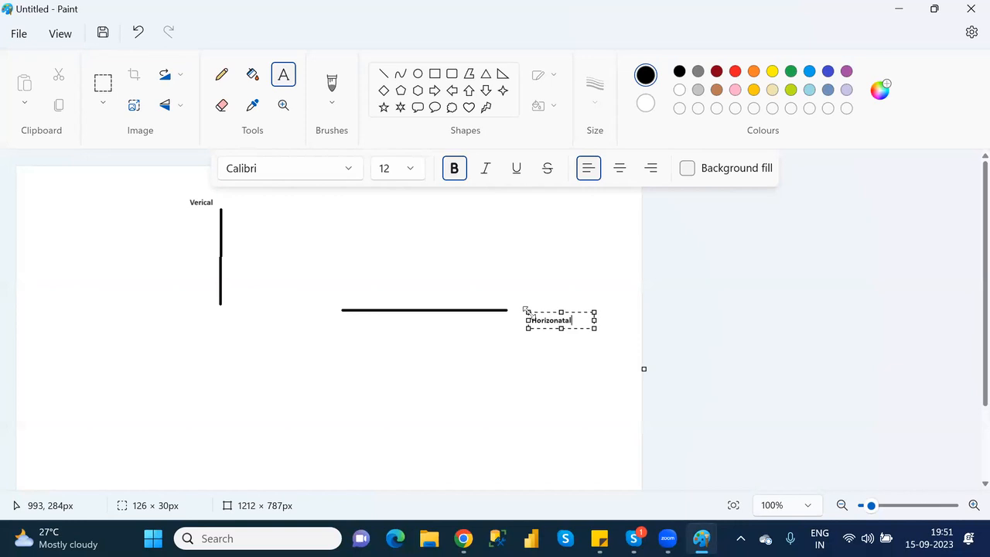
click(502, 379)
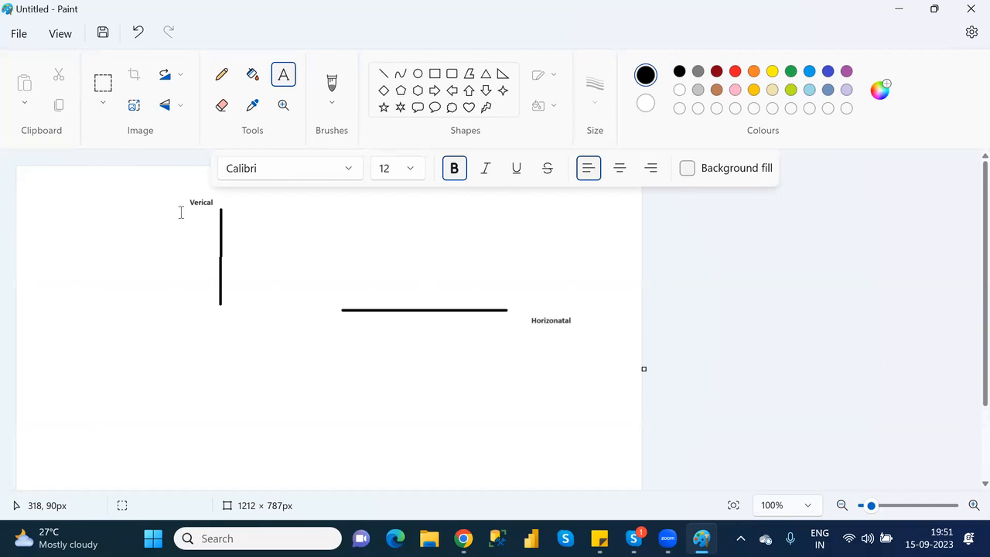
Switch back to Power Apps, try a vertical gallery below the CustomerDetails header at X 36, Y 166, and delete it
key(alt+Tab)
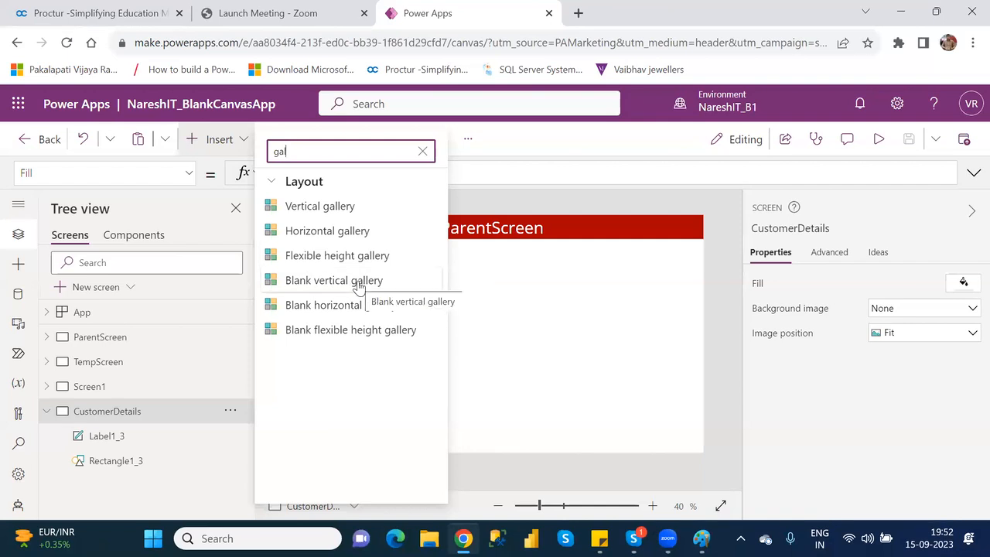
click(352, 215)
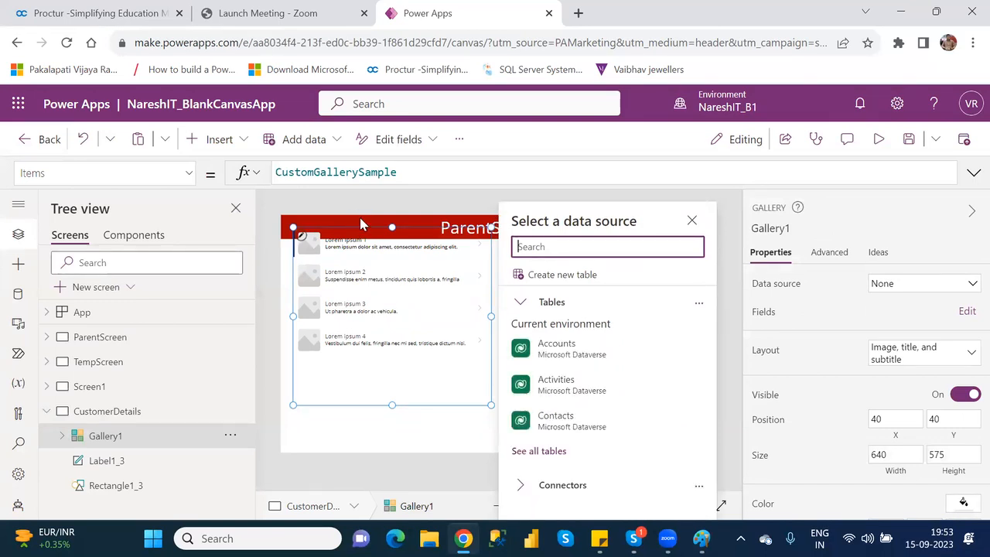
click(406, 258)
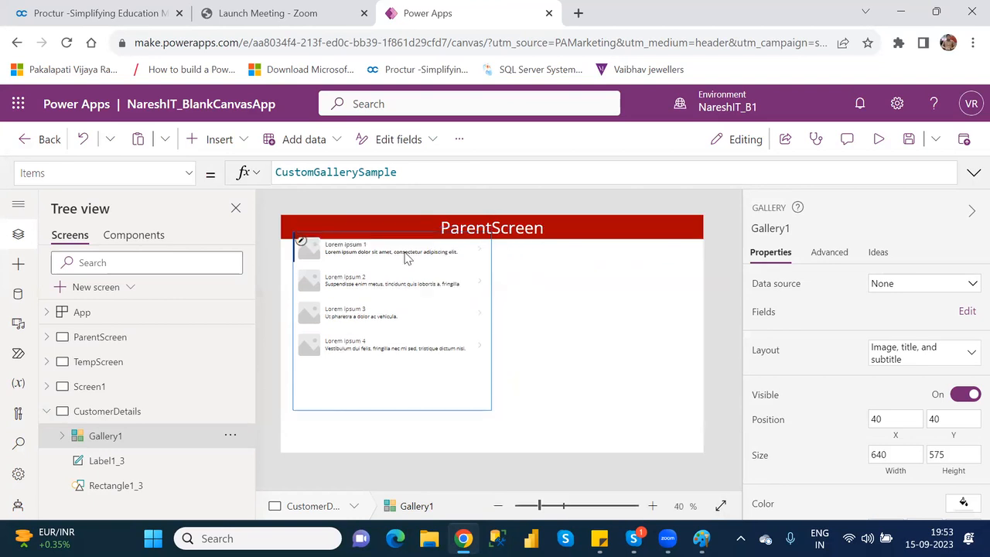
drag(406, 257, 404, 292)
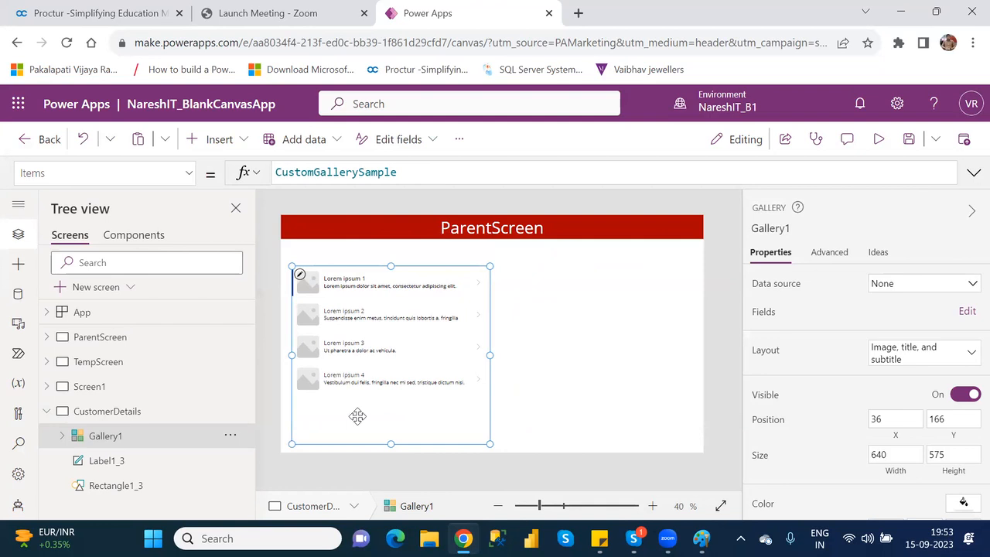
key(Delete)
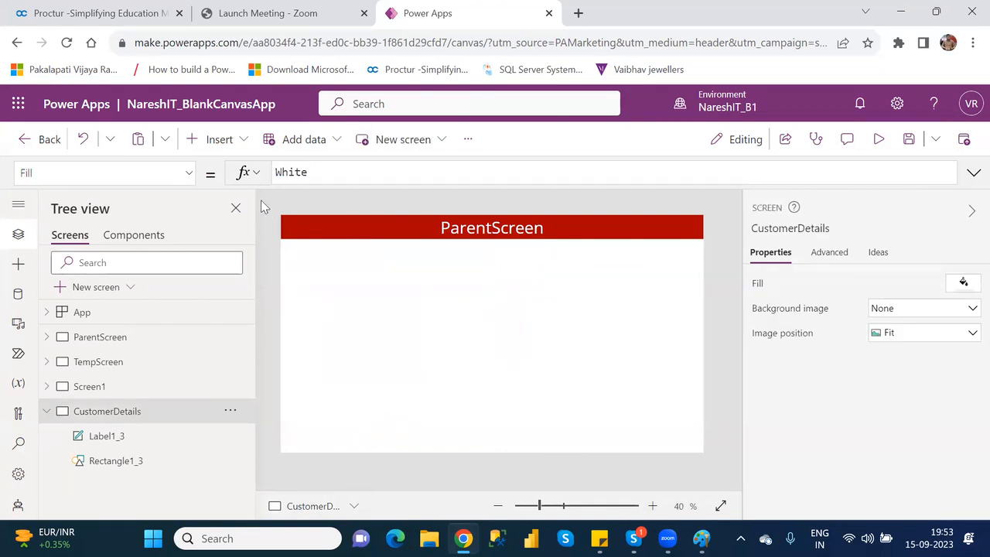
Try a blank vertical gallery on the CustomerDetails screen and delete it
click(222, 141)
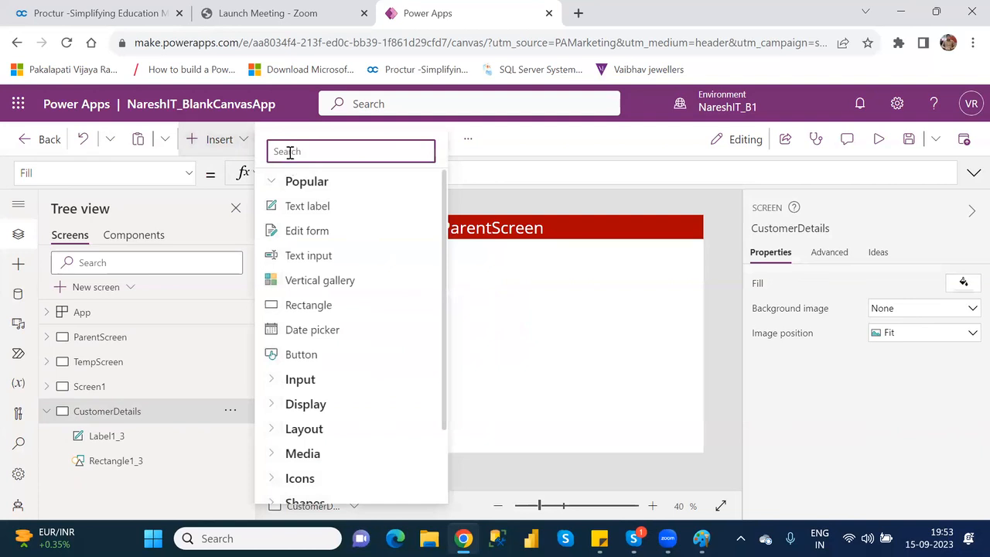
text(gall)
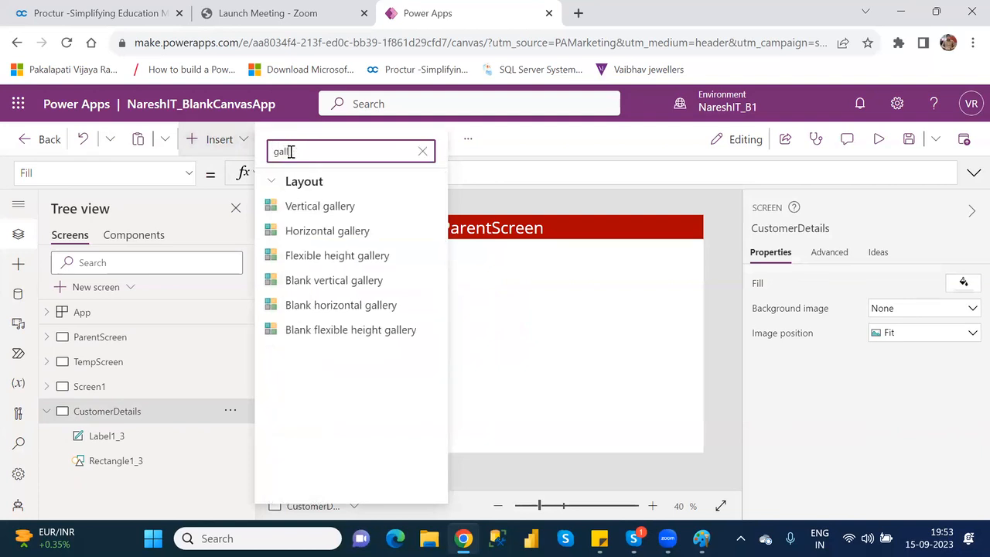
click(340, 286)
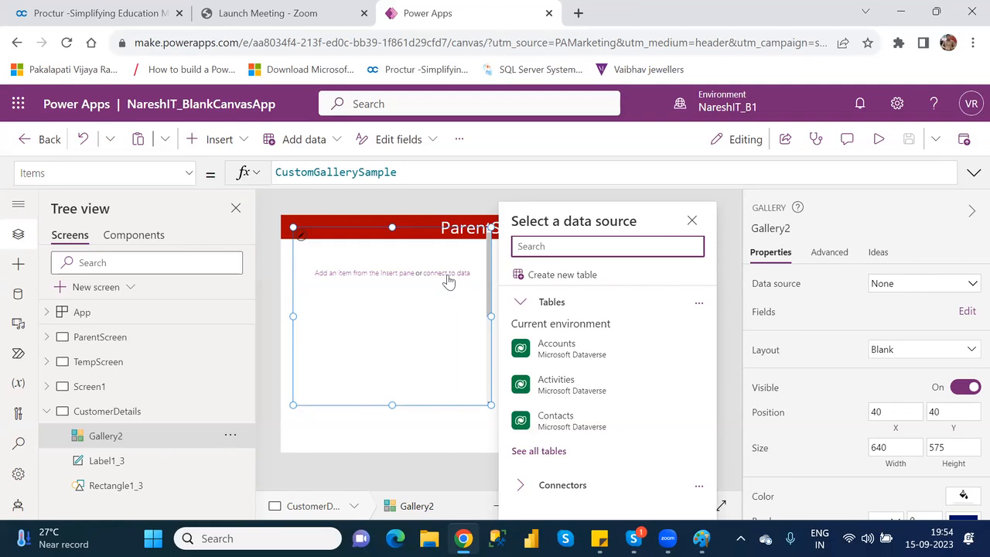
click(412, 229)
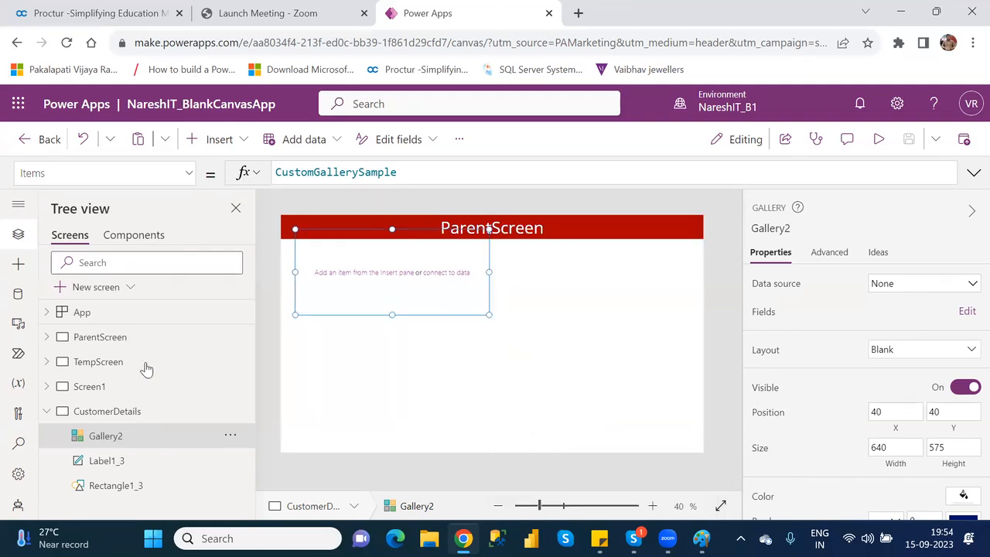
click(231, 438)
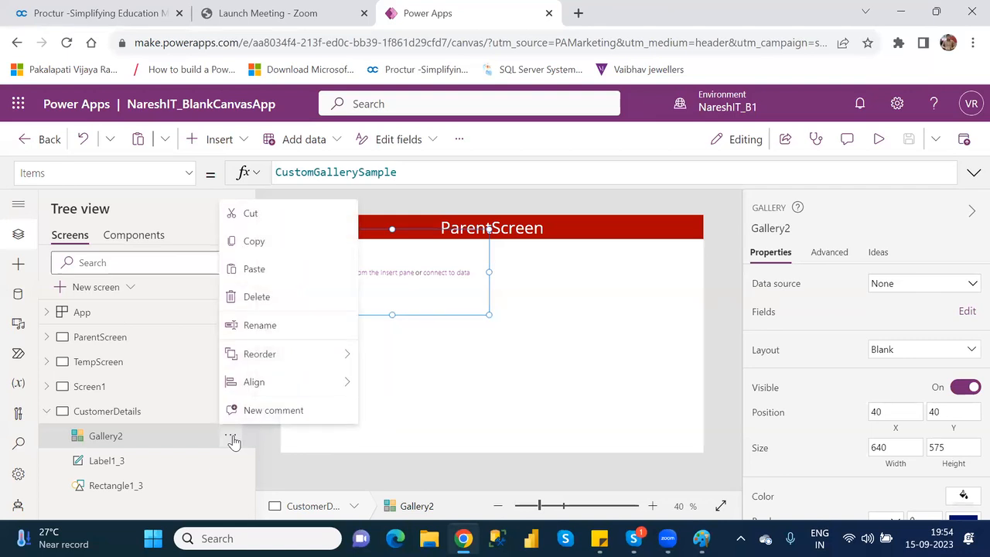
click(259, 298)
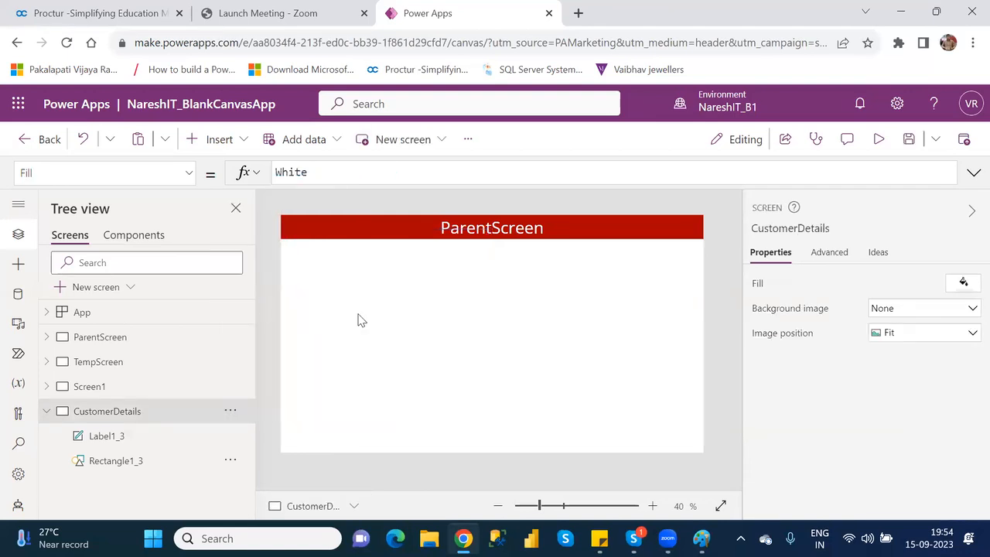
Insert a vertical gallery on the CustomerDetails screen and place it just below the header at X 15, Y 78
click(219, 139)
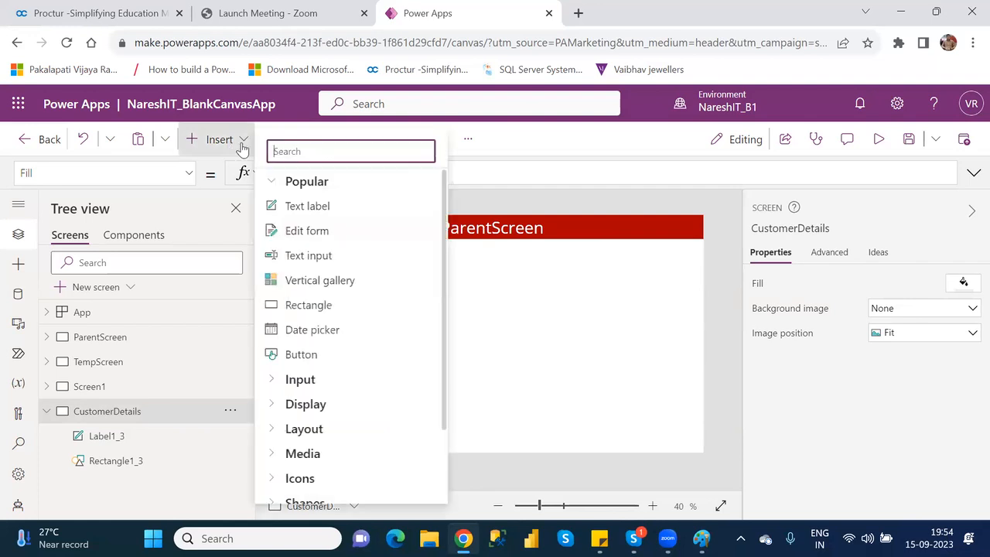
text(gal)
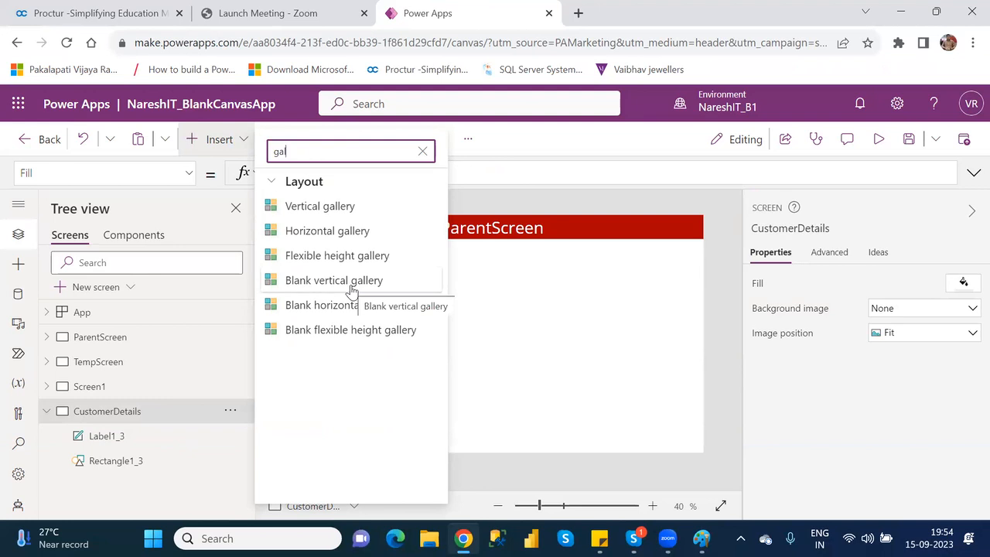
click(296, 208)
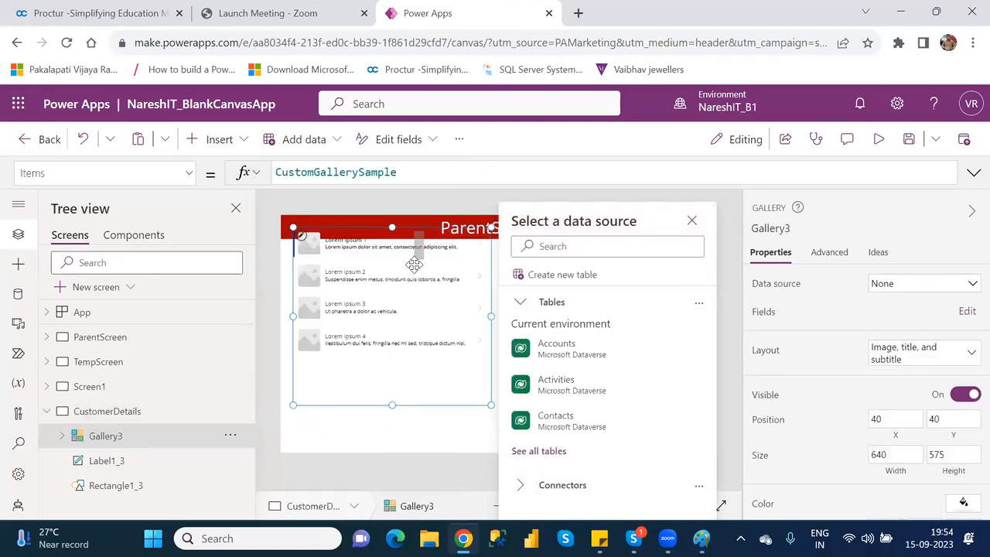
click(415, 265)
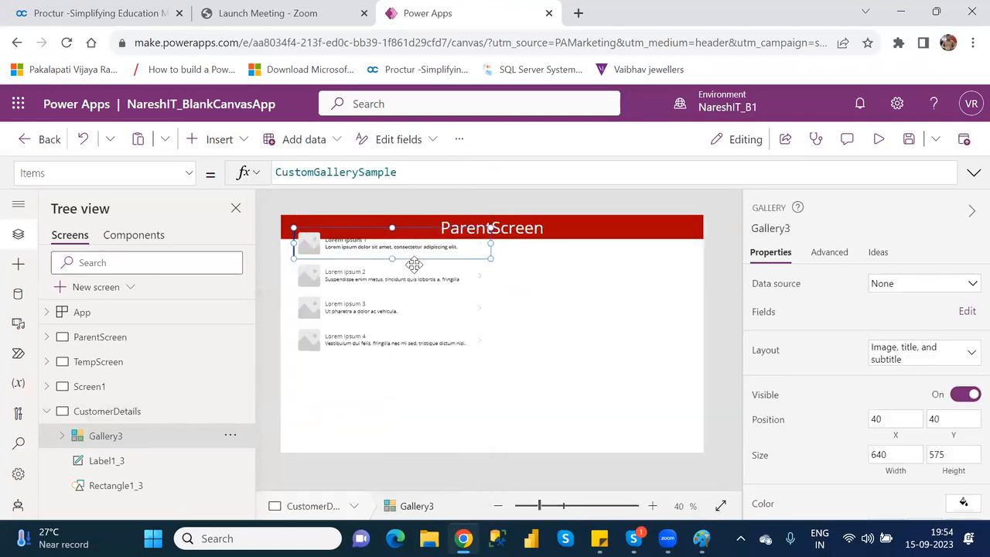
click(144, 438)
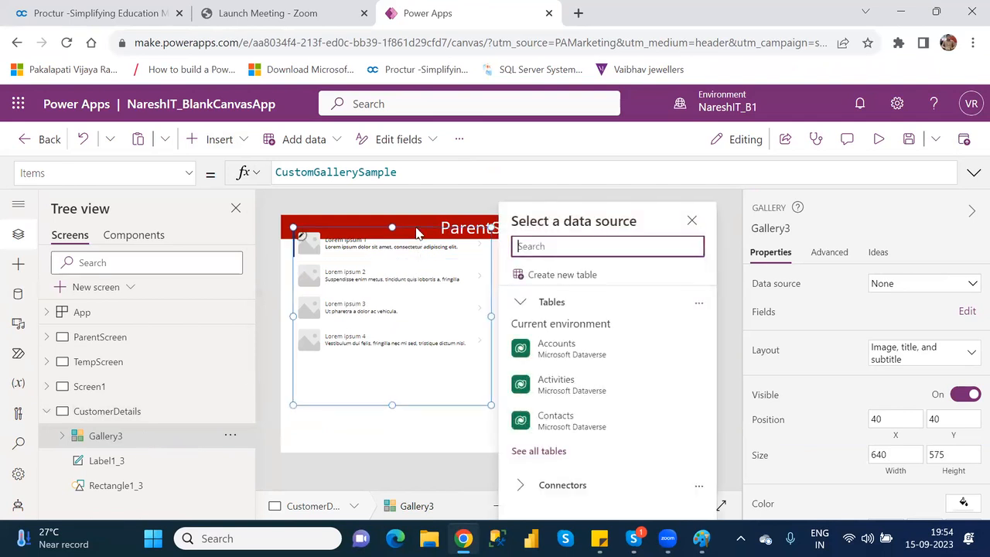
drag(416, 224, 411, 245)
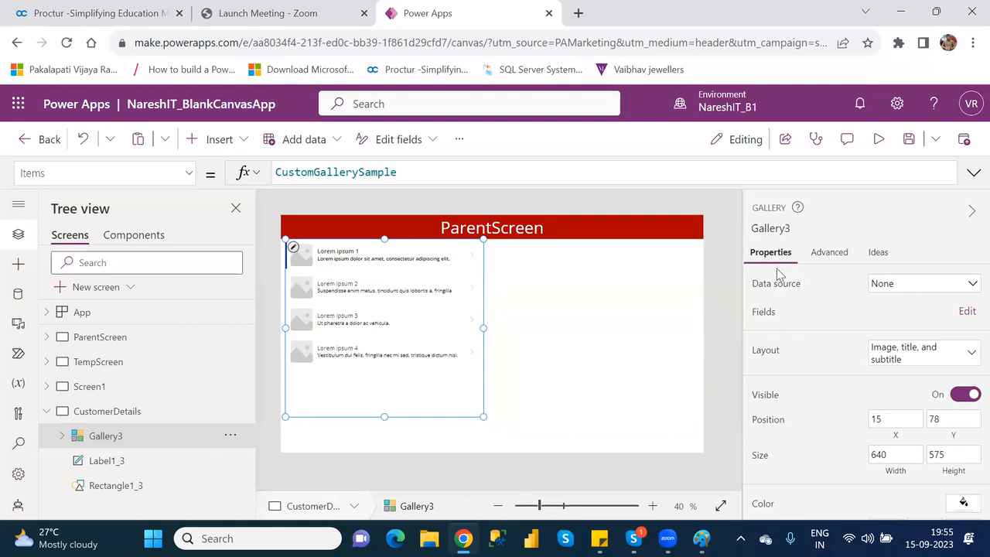
Connect the gallery to the data in Customers.xlsx through the existing OneDrive connection
click(898, 289)
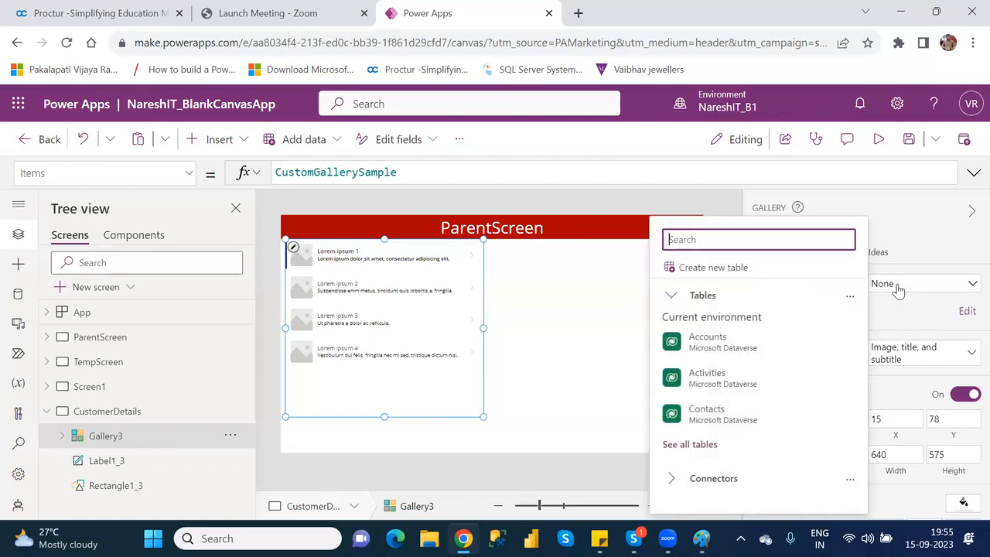
click(672, 481)
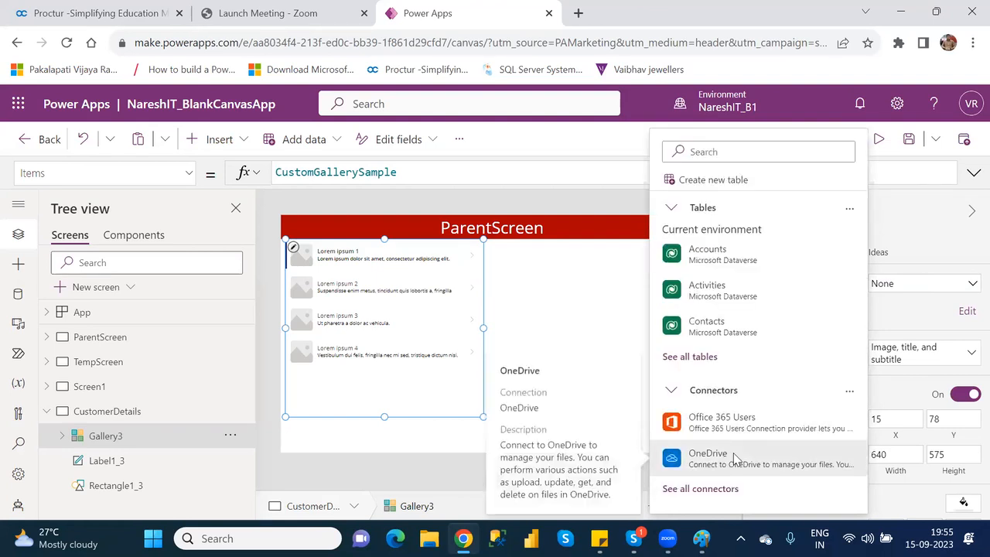
click(735, 460)
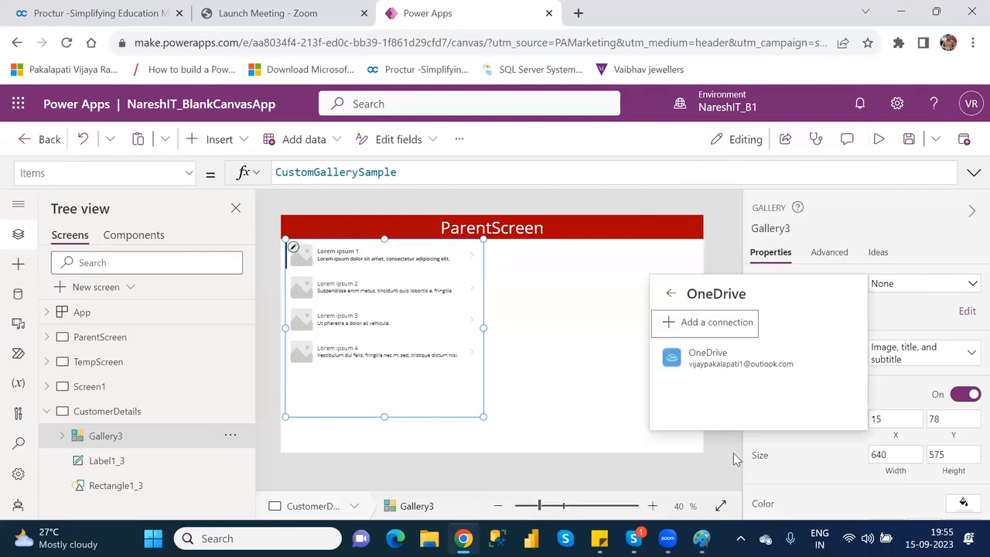
click(738, 358)
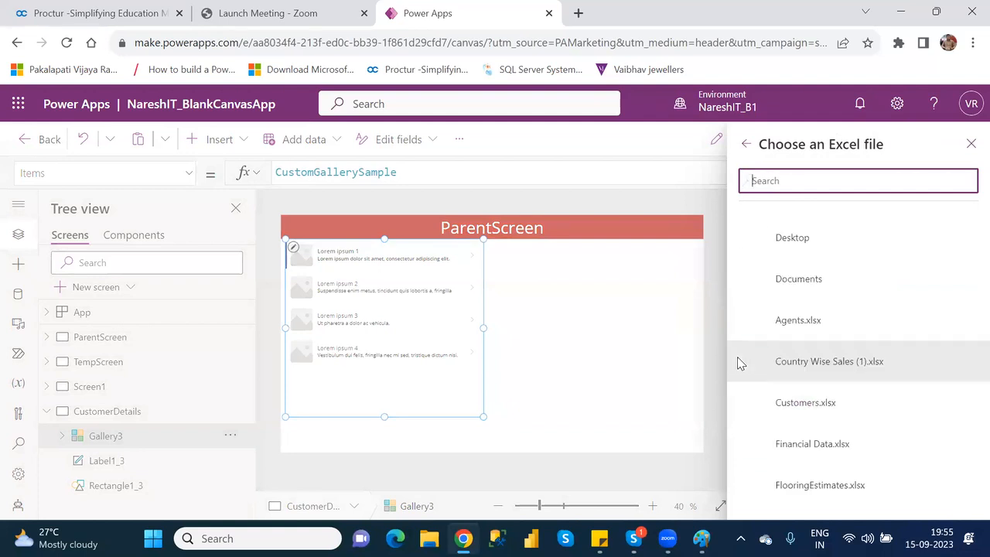
click(802, 404)
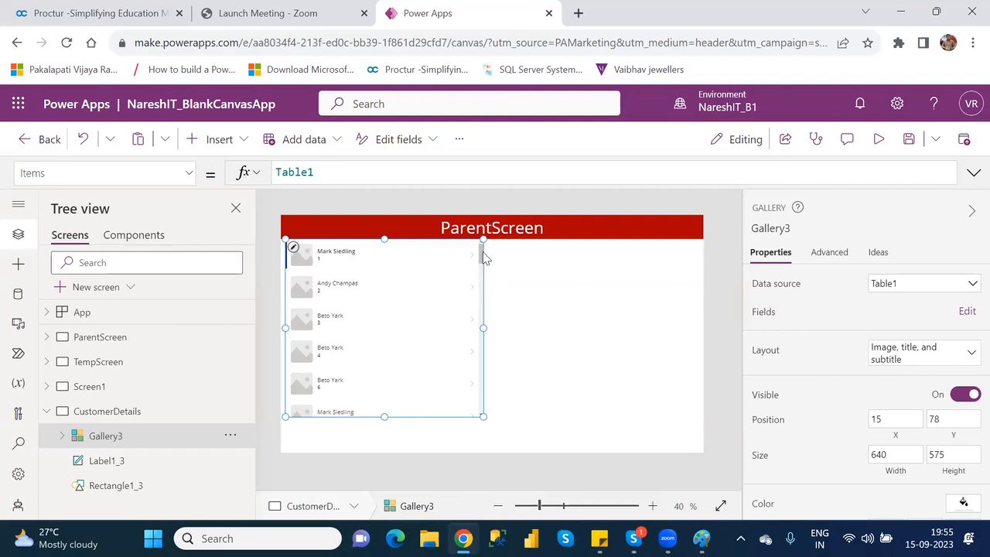
Move the title label slightly upward within the gallery's first item
mouse_move(480, 257)
mouse_down()
mouse_move(486, 416)
mouse_move(481, 251)
mouse_up()
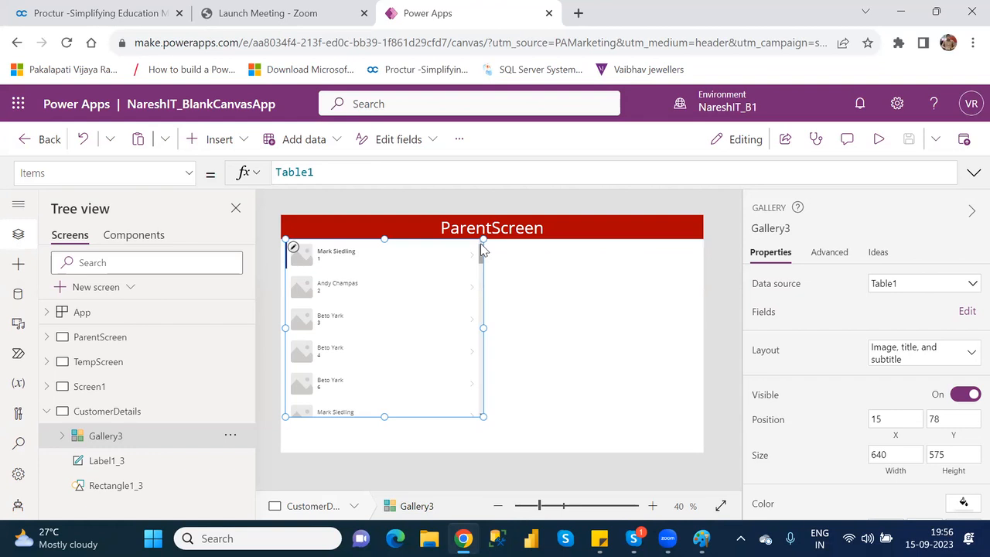
click(350, 254)
drag(362, 247, 350, 244)
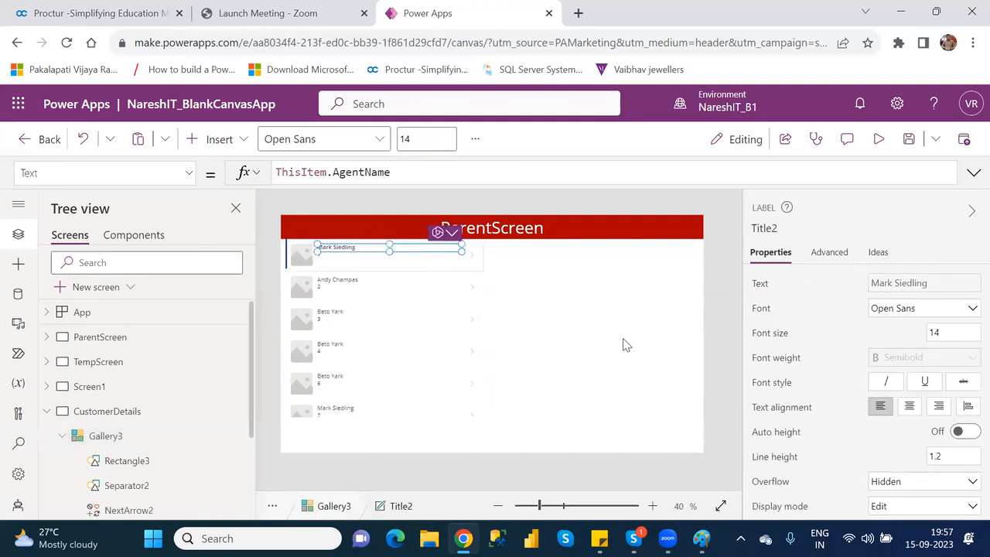
Edit the gallery's fields, keeping AgentName for Title2 and setting Subtitle2 to Location
click(129, 439)
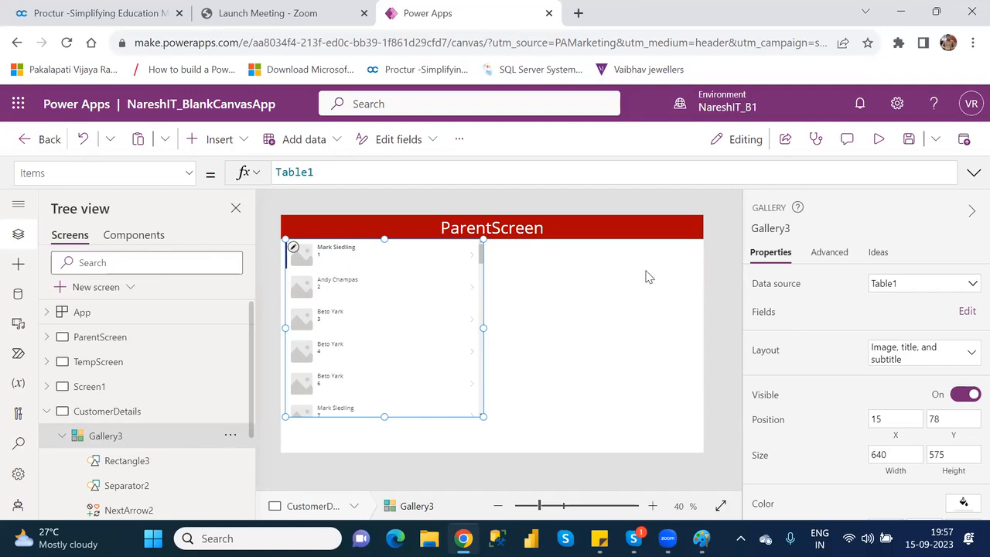
click(964, 312)
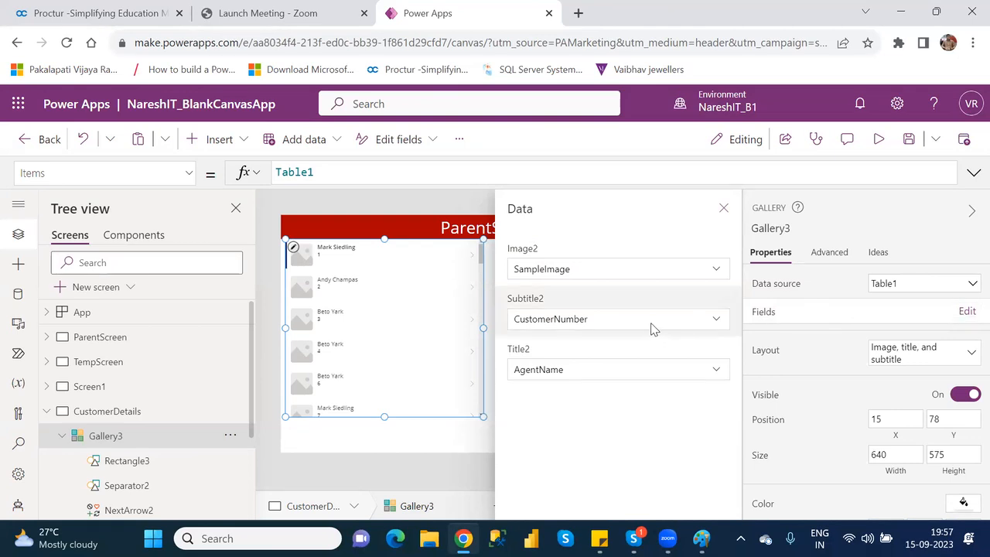
click(639, 376)
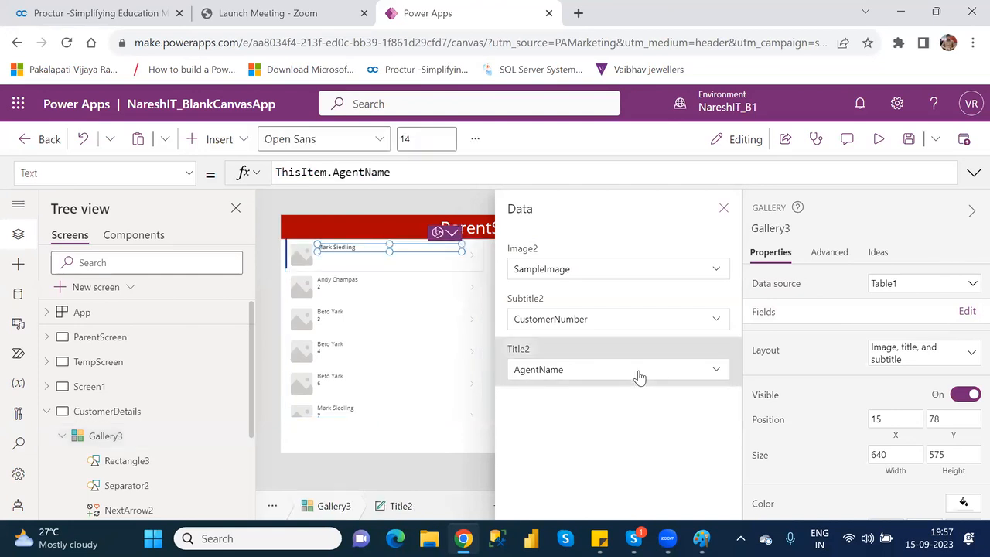
click(716, 370)
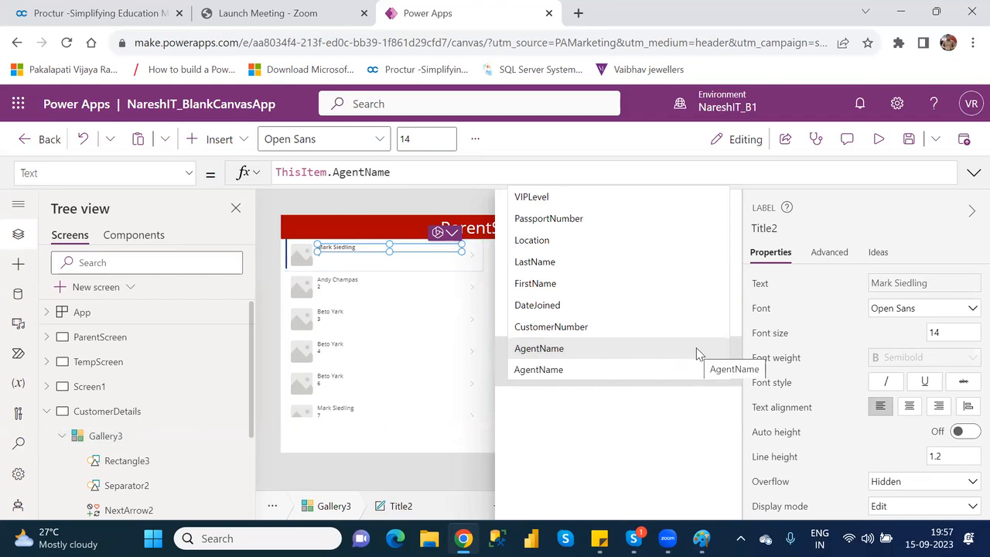
click(696, 354)
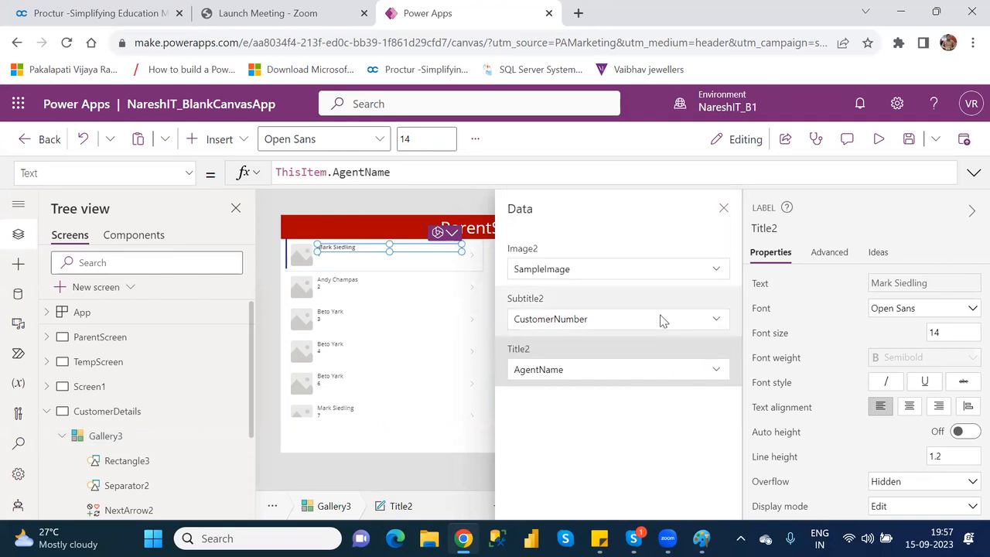
click(717, 322)
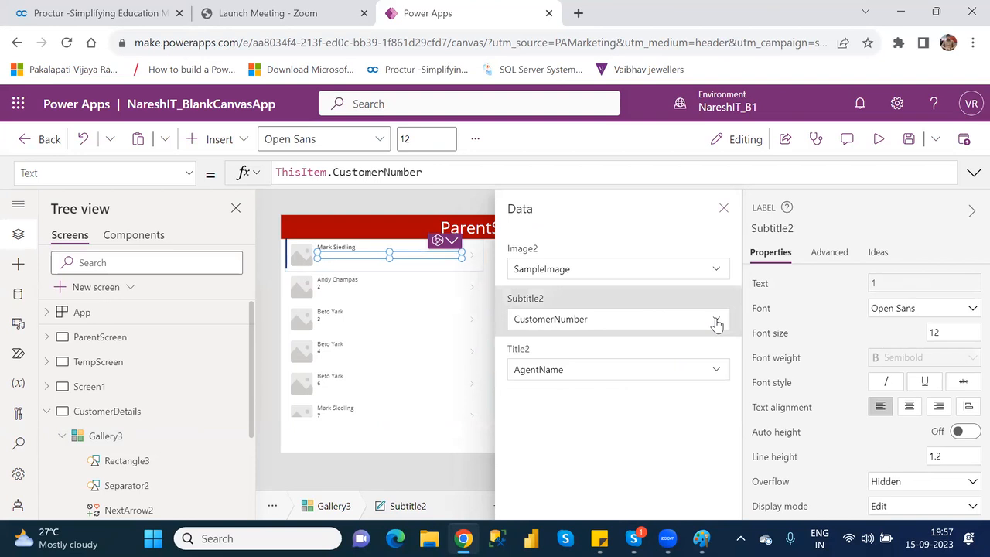
click(716, 320)
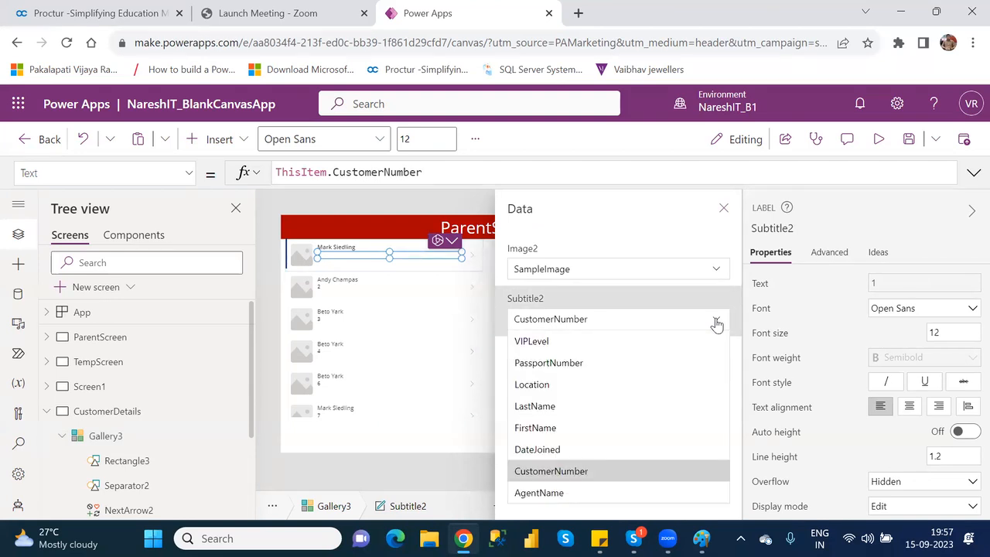
click(558, 388)
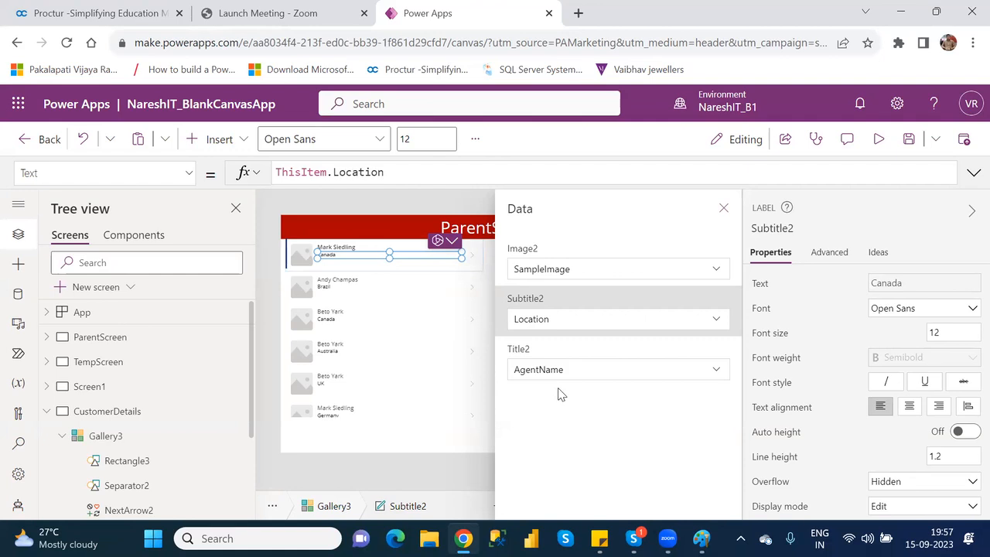
click(724, 210)
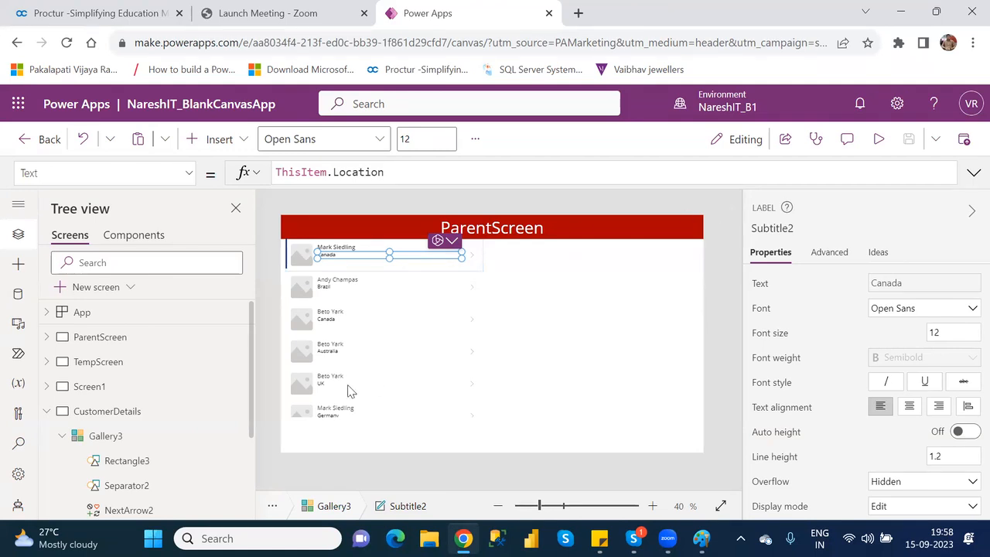
Stretch the gallery downward to a height of 667 and change its layout to Title, subtitle, and body
click(105, 437)
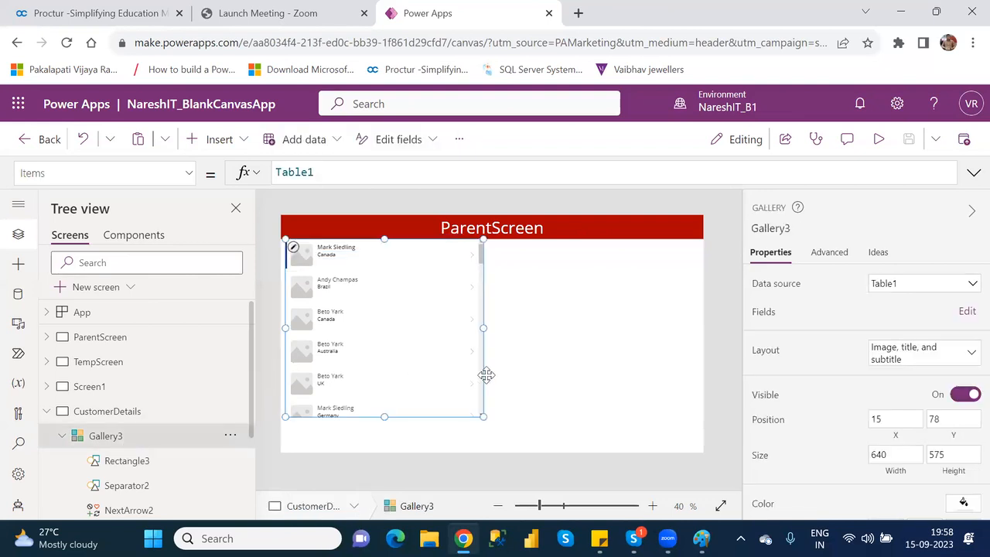
drag(384, 416, 385, 444)
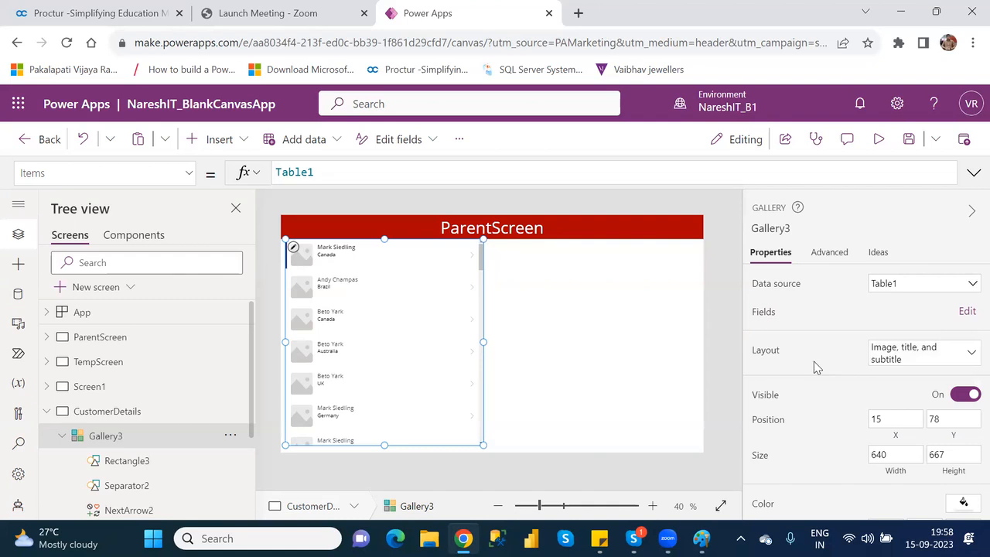
click(913, 361)
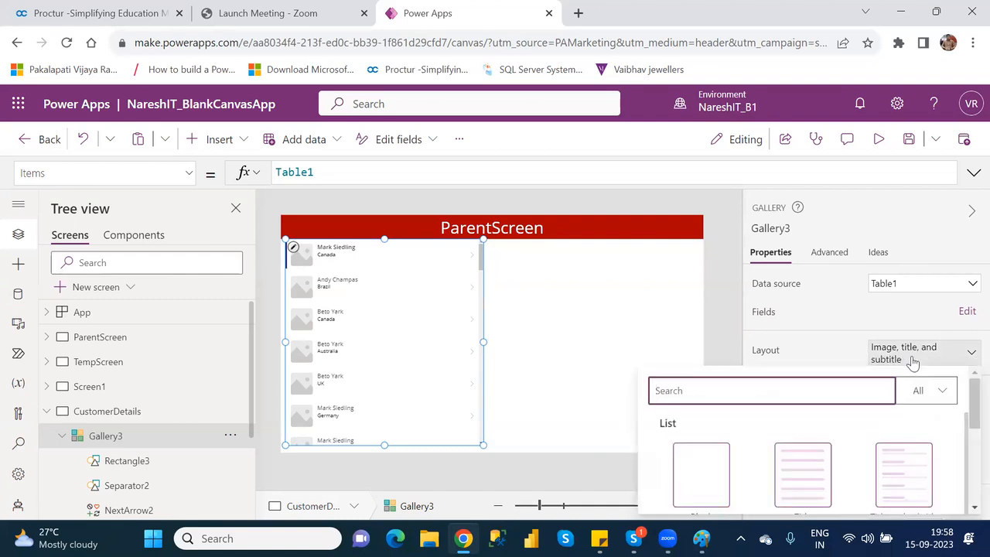
mouse_move(967, 410)
mouse_down()
mouse_move(967, 457)
mouse_move(967, 429)
mouse_up()
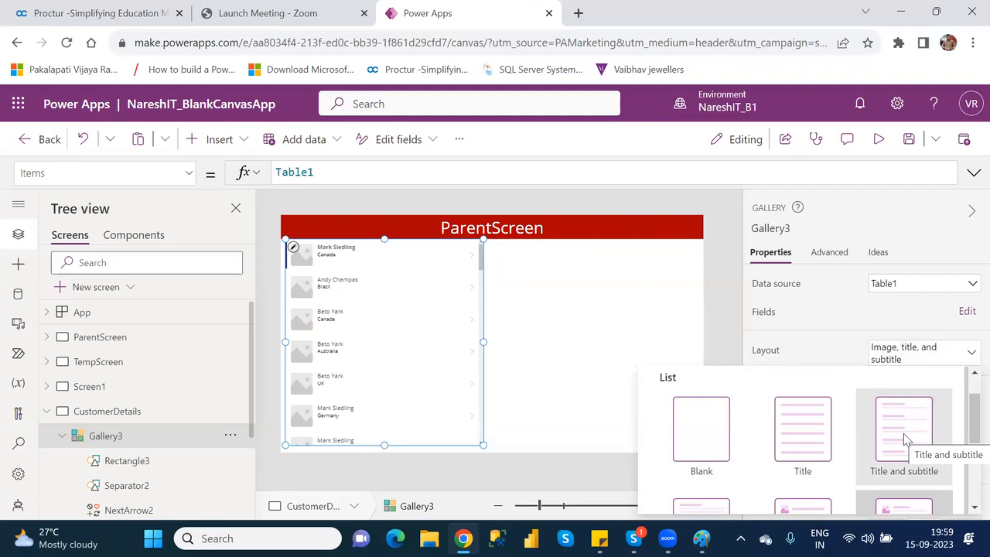
drag(969, 416, 969, 451)
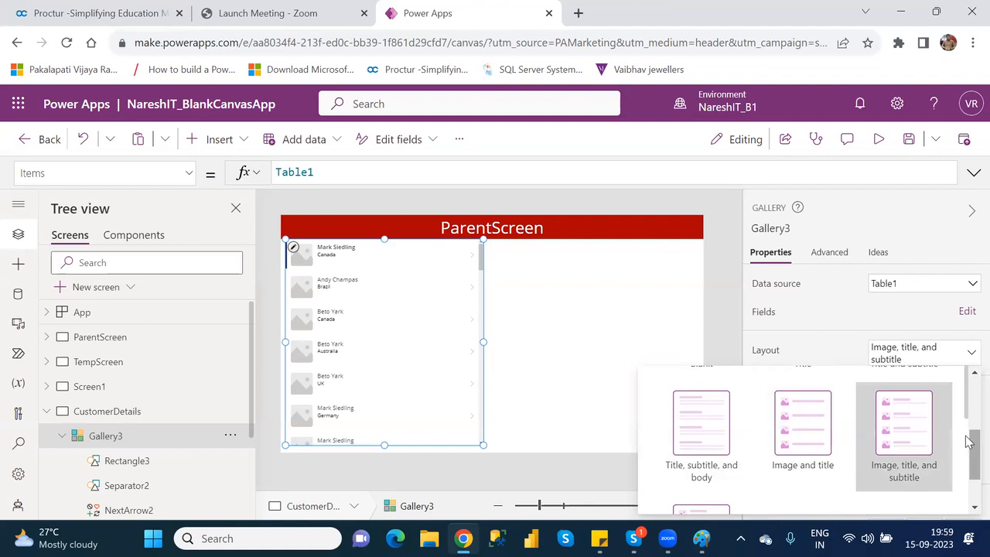
scroll(966, 457, down, 1)
scroll(966, 461, down, 1)
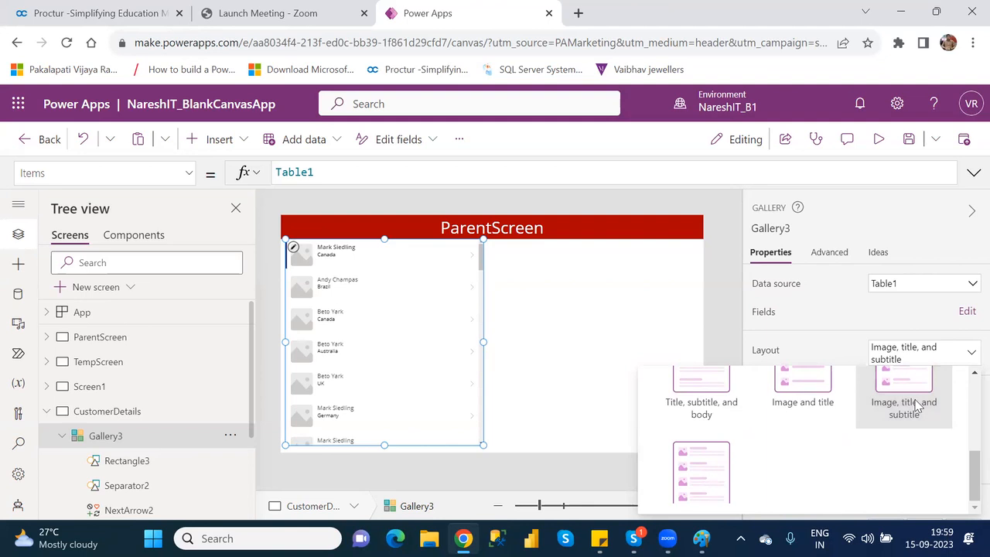
mouse_move(969, 480)
mouse_down()
mouse_move(968, 443)
mouse_move(969, 466)
mouse_up()
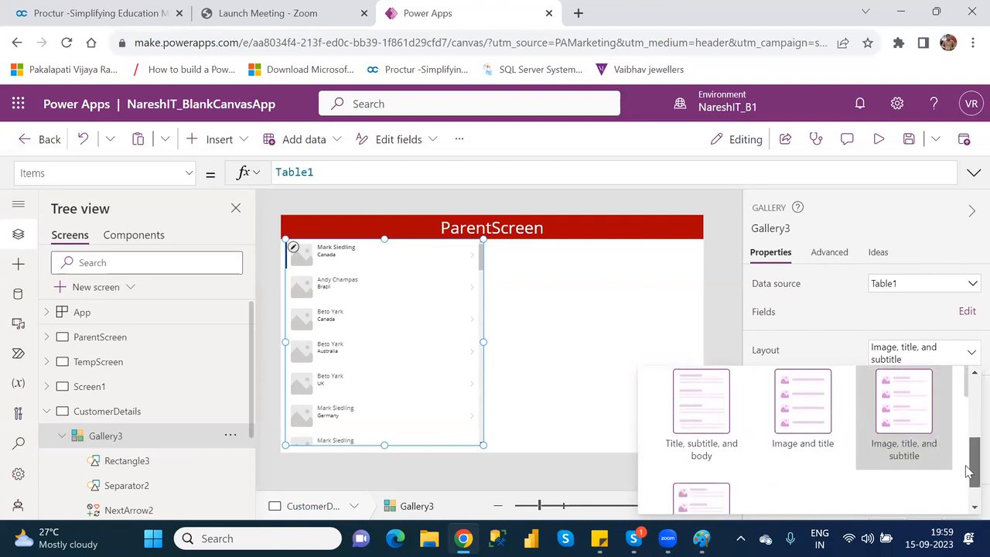
click(706, 420)
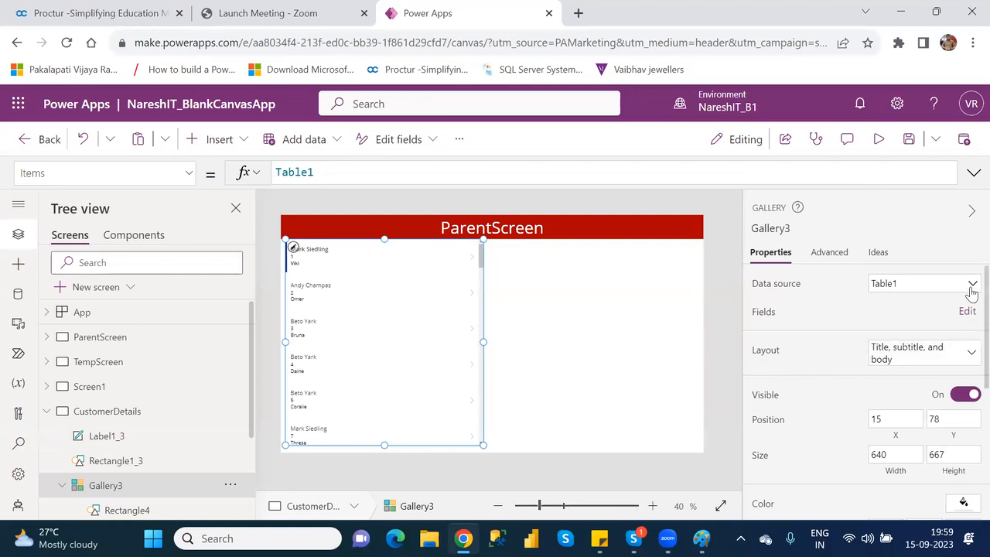
Turn the gallery's visibility off and back on
scroll(967, 294, down, 1)
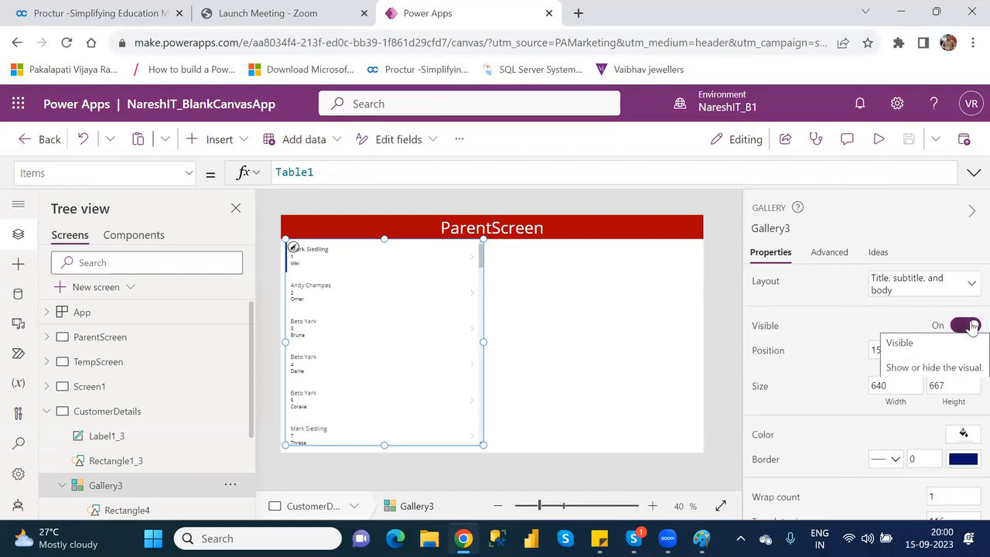
click(972, 326)
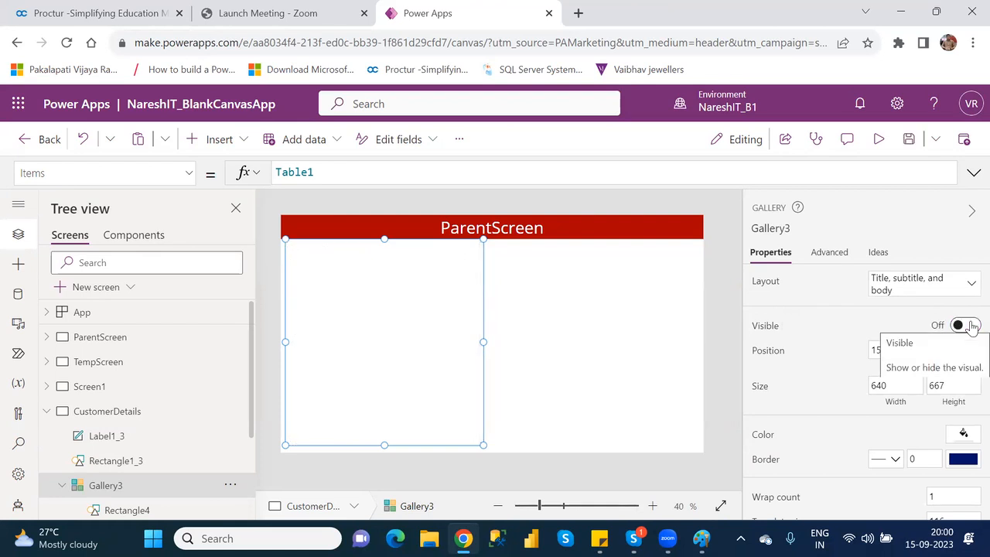
click(973, 326)
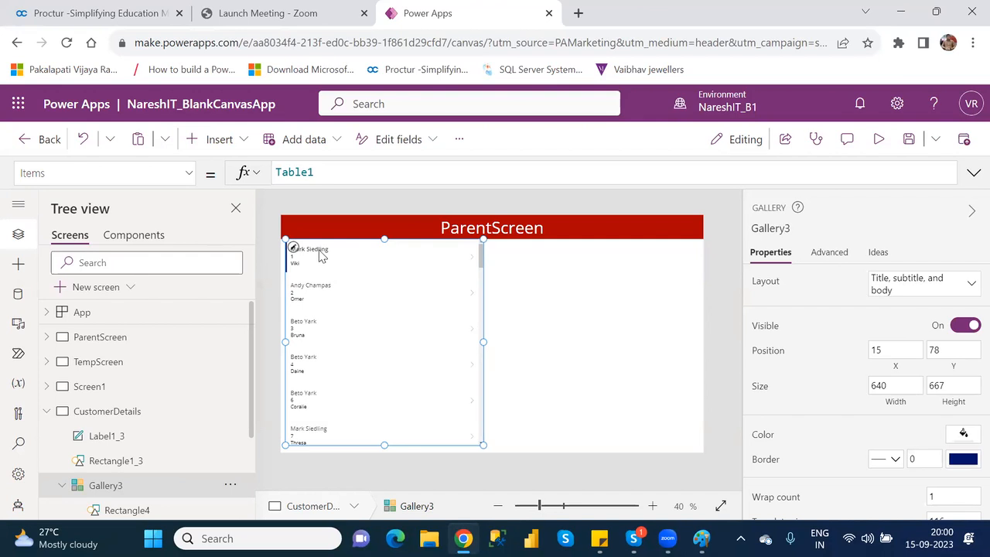
Set the gallery's fill color to the light orange theme color RGBA(250, 155, 112, 1)
click(964, 435)
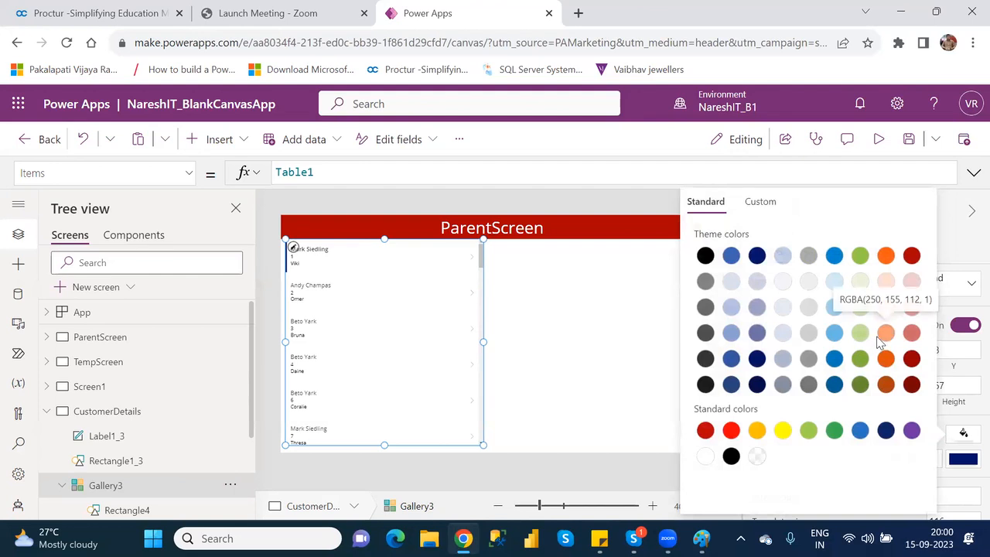
click(887, 341)
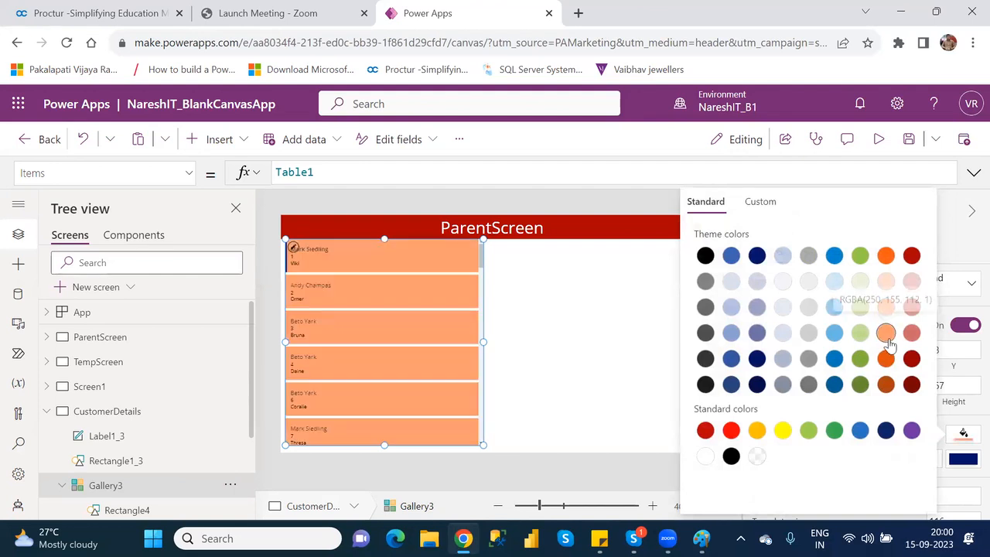
click(612, 319)
click(613, 318)
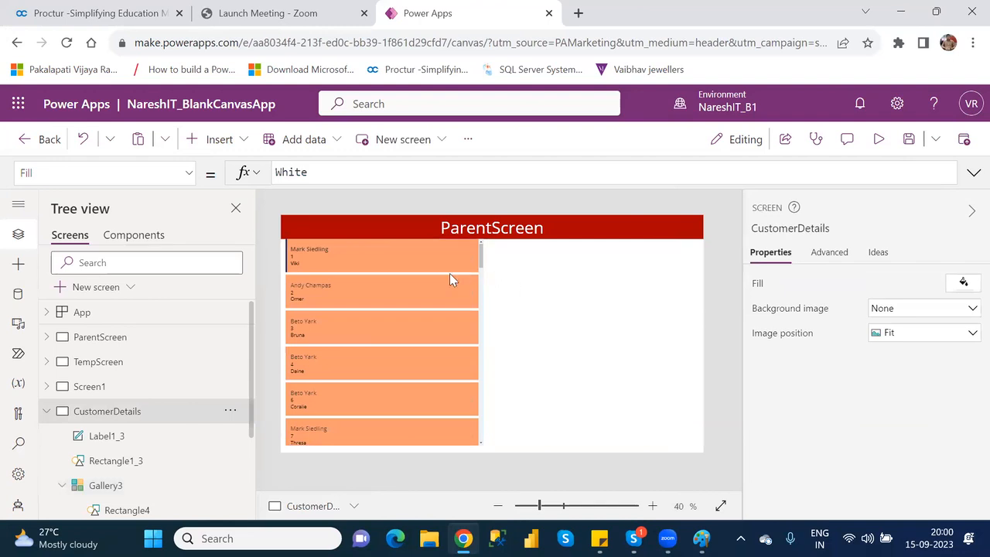
Set the wrap count of the gallery on the CustomerDetails screen to 3
click(106, 486)
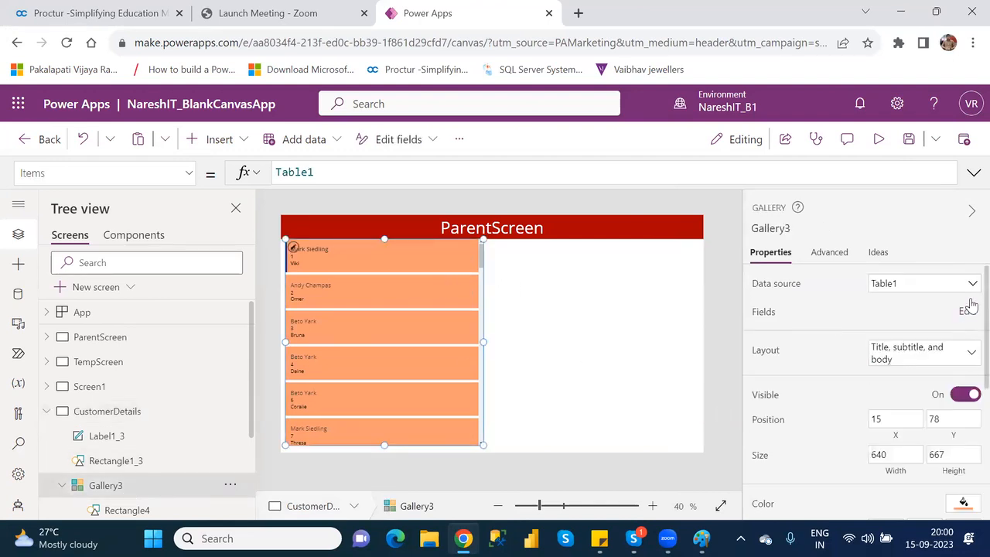
scroll(967, 325, down, 2)
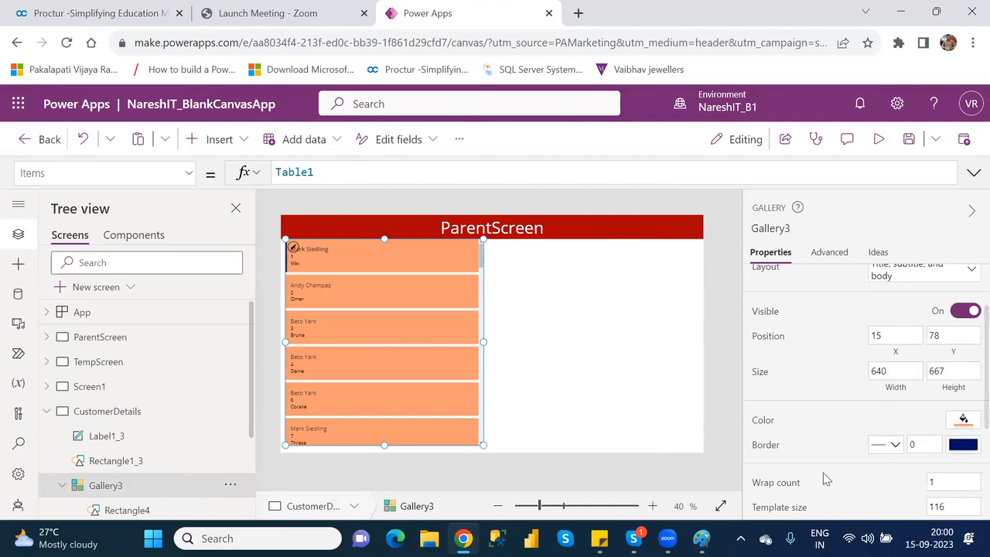
scroll(970, 369, down, 2)
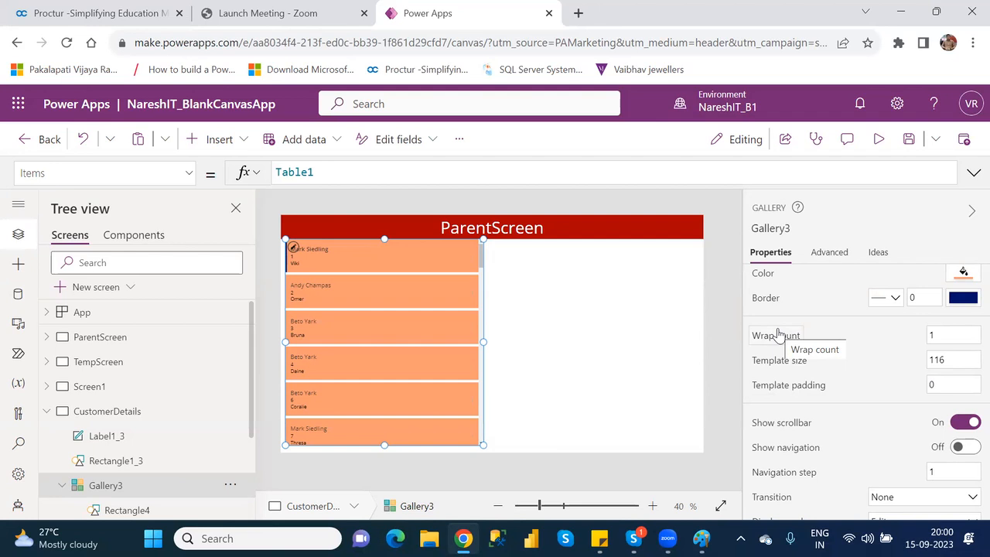
click(946, 333)
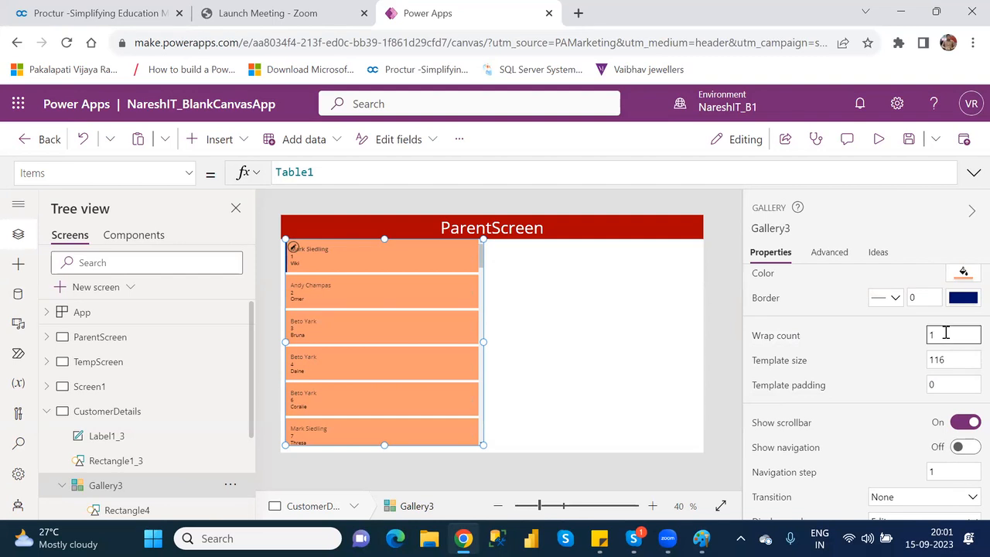
key(BackSpace)
text(3)
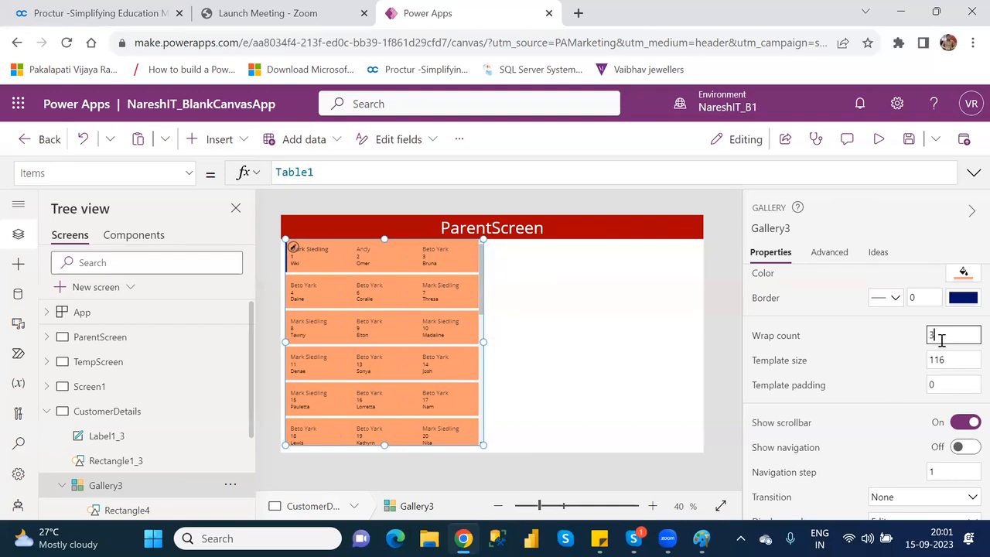
Try a wrap count of 5 for the gallery and set it back to 3
key(BackSpace)
text(5)
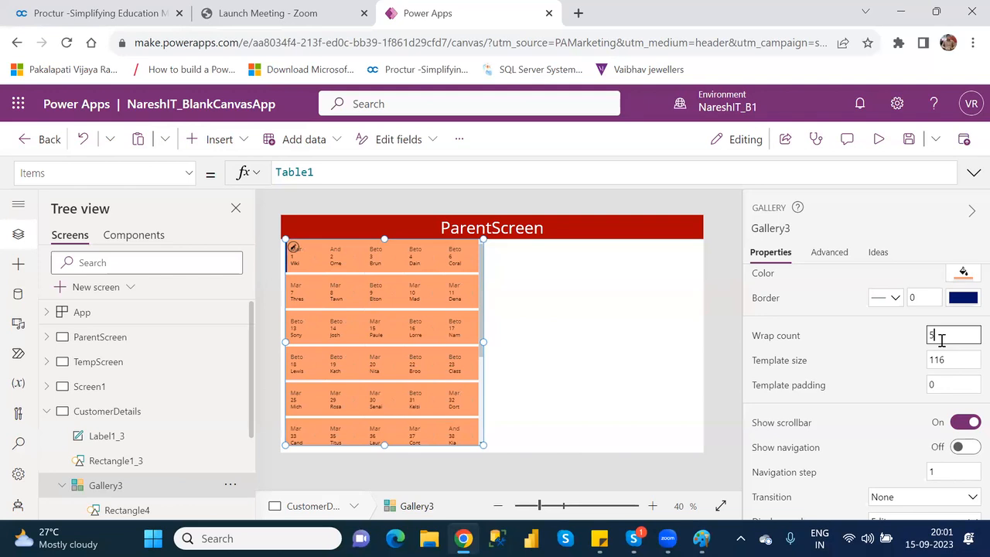
key(BackSpace)
text(3)
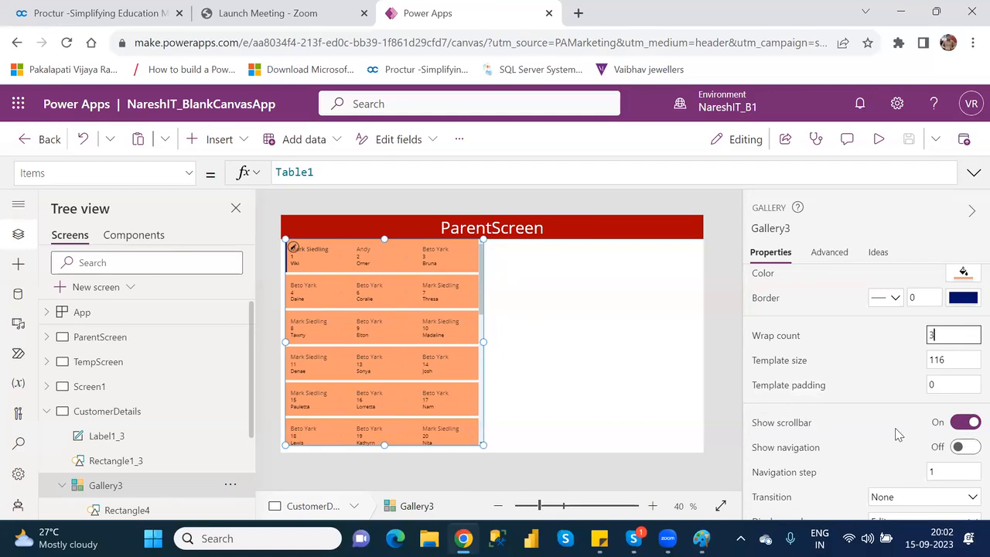
Turn the gallery's scrollbar off and back on
mouse_move(482, 290)
mouse_down()
mouse_move(491, 422)
mouse_move(498, 289)
mouse_up()
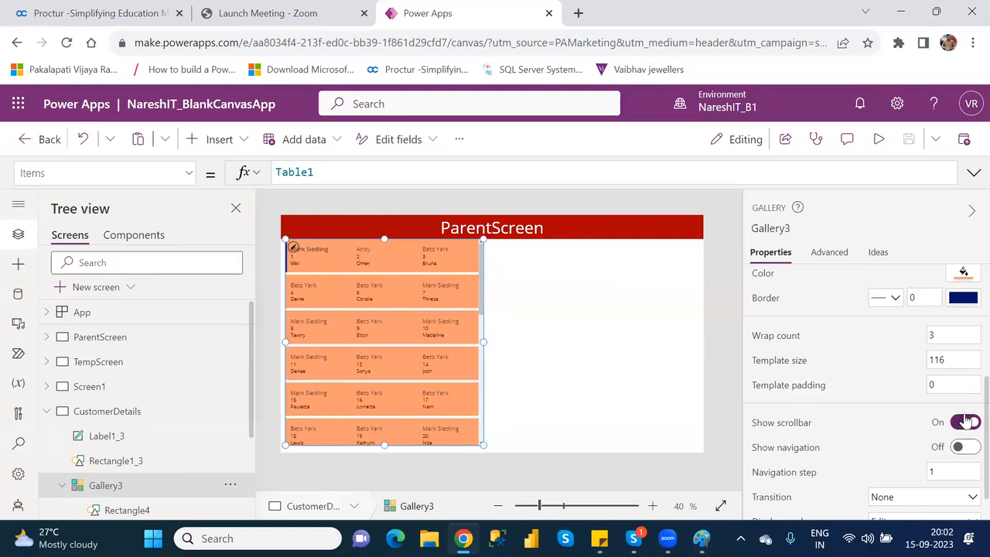
click(962, 423)
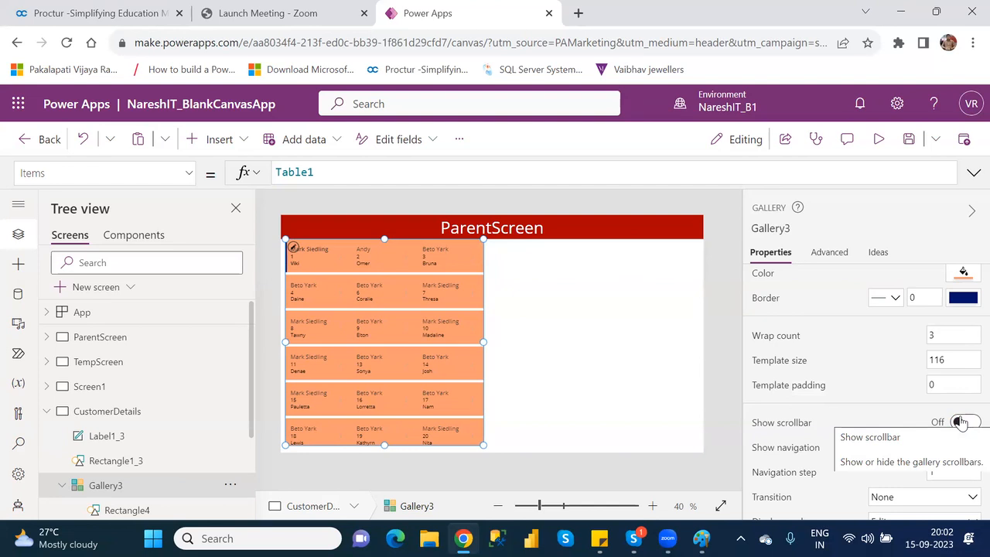
click(960, 423)
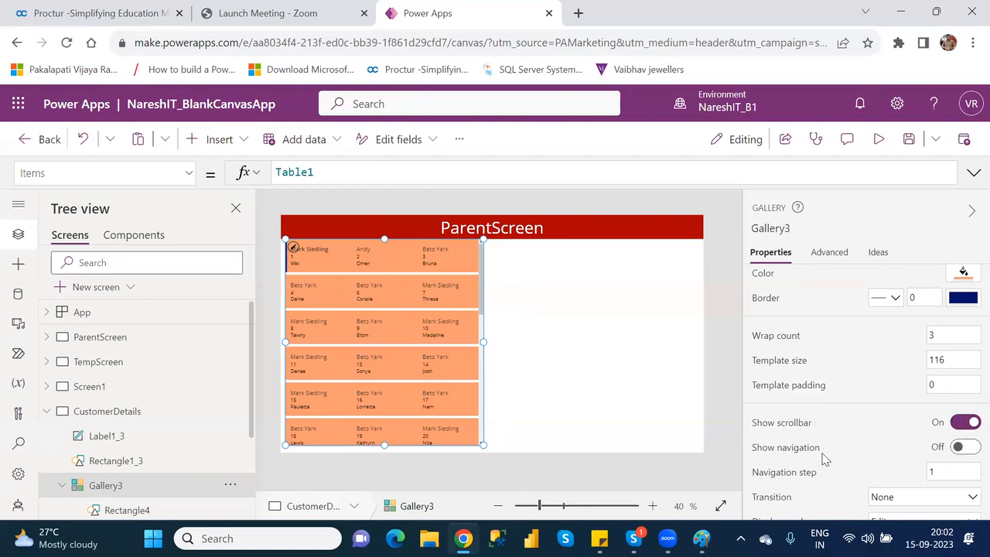
Turn on the gallery's navigation and test paging down through its records in the app preview
click(969, 449)
click(882, 141)
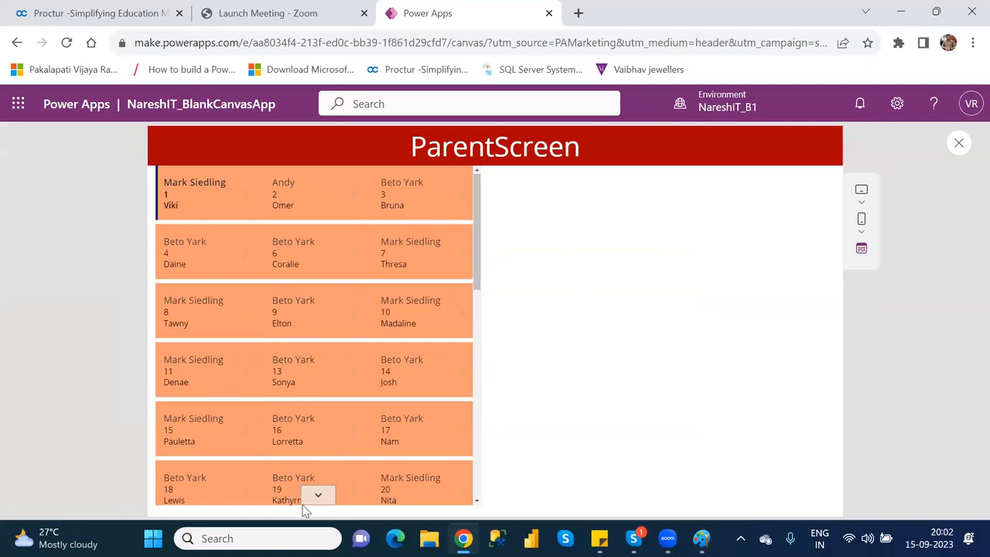
click(317, 495)
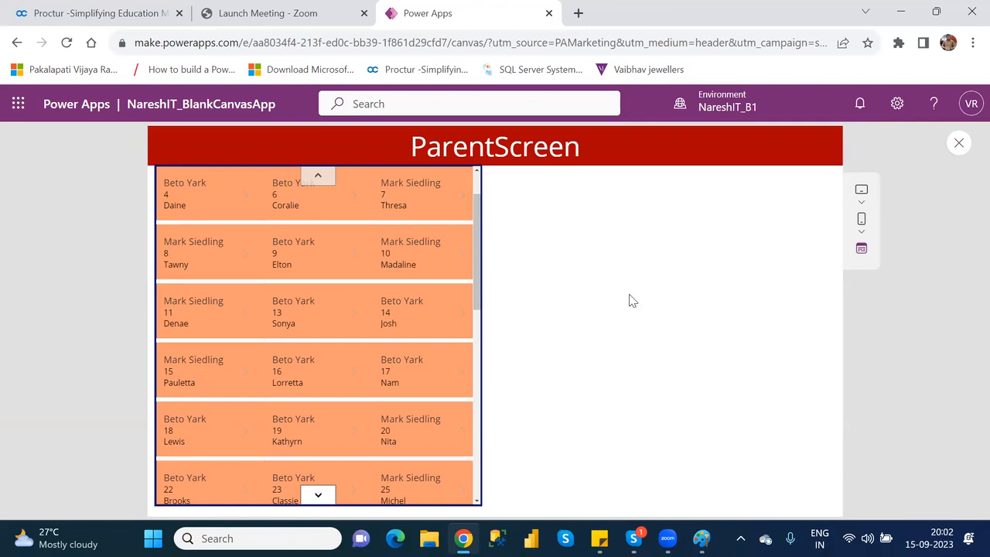
click(964, 148)
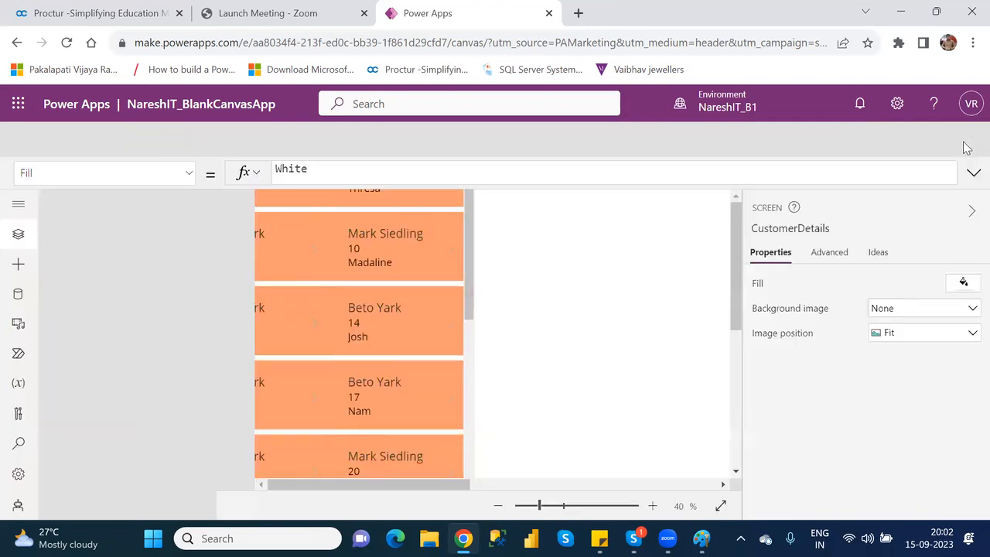
click(637, 380)
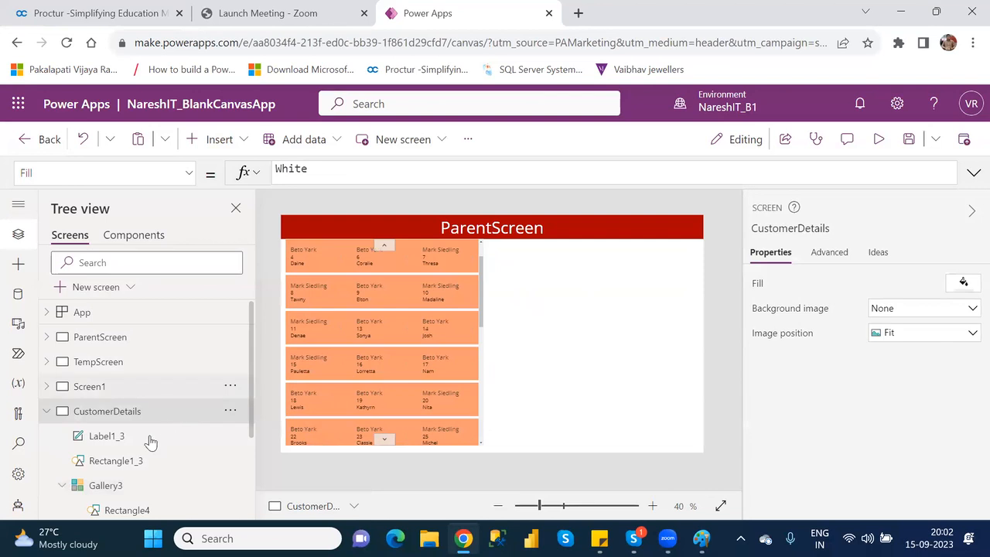
Hide the gallery's scrollbar and test paging down and up with the navigation controls in the app preview
click(105, 485)
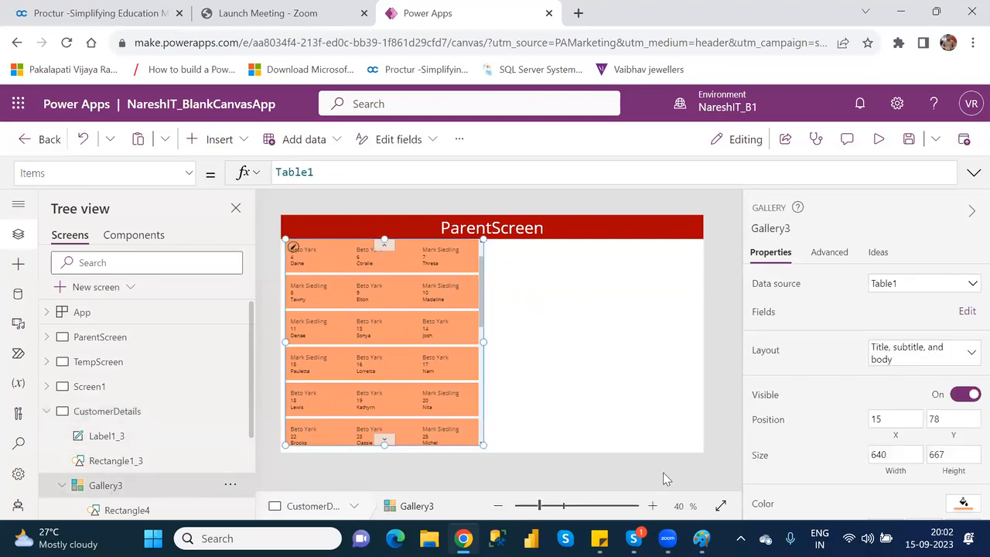
scroll(968, 341, down, 5)
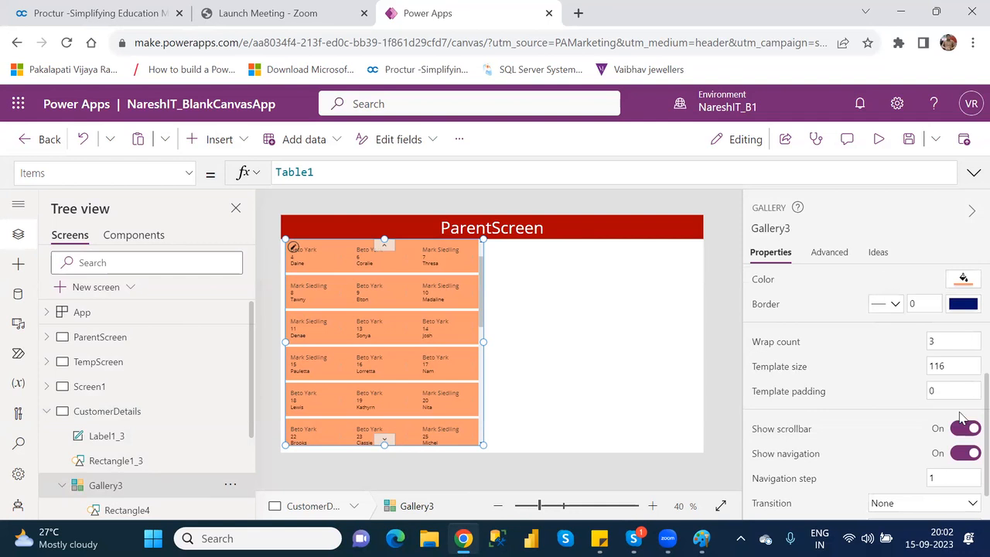
click(959, 433)
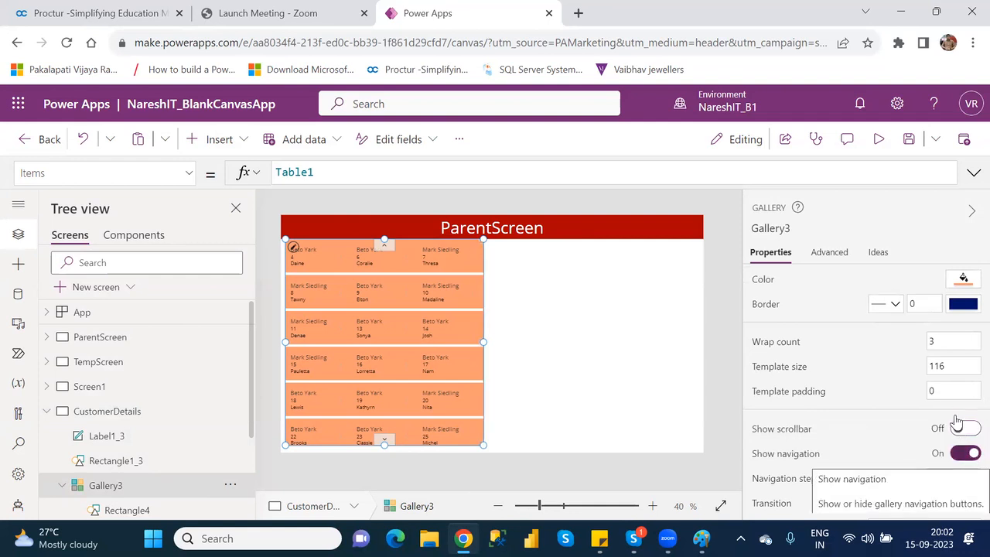
click(885, 141)
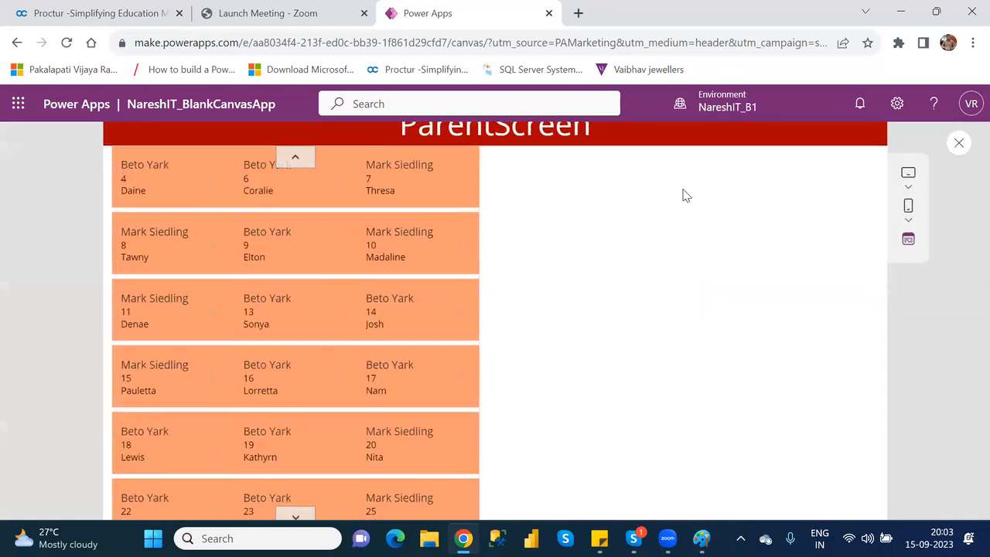
click(319, 495)
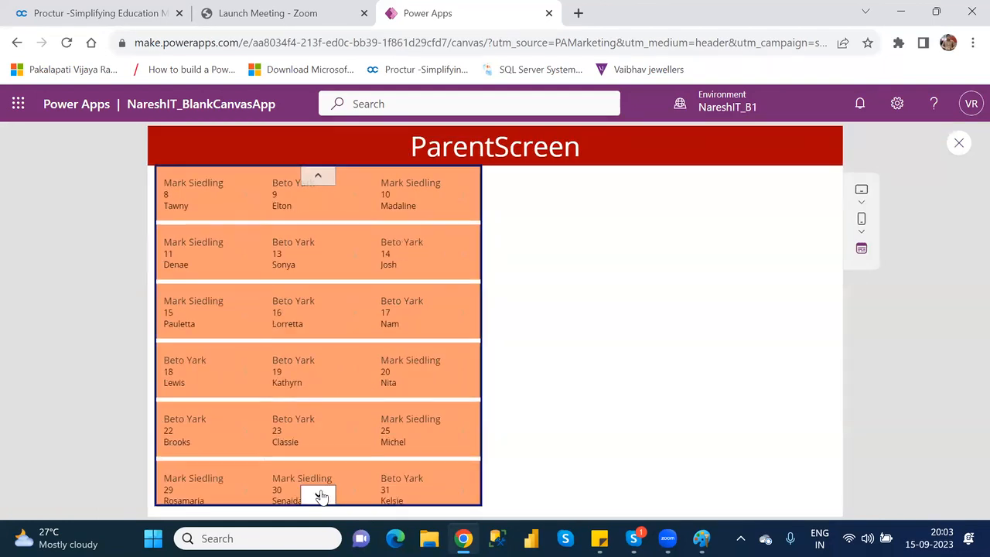
click(314, 176)
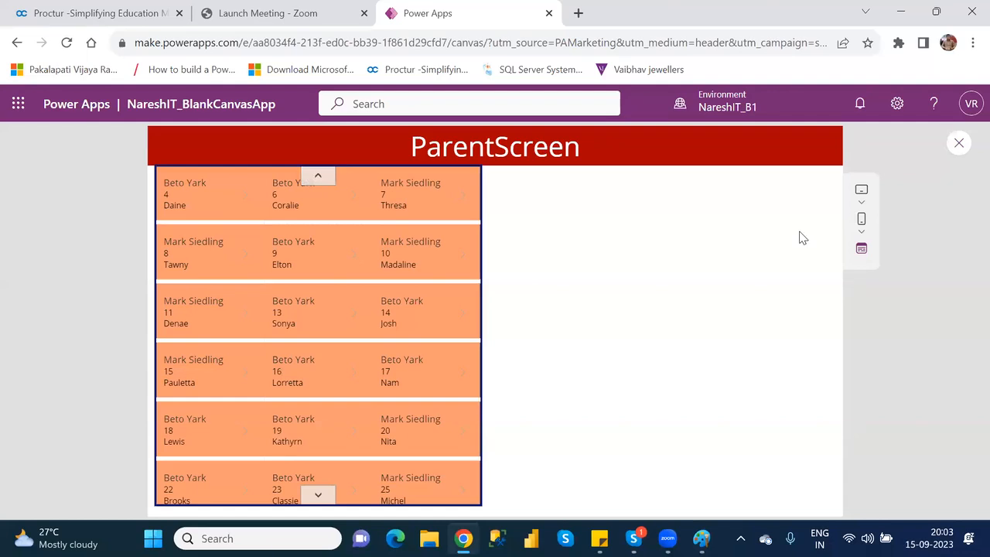
click(957, 145)
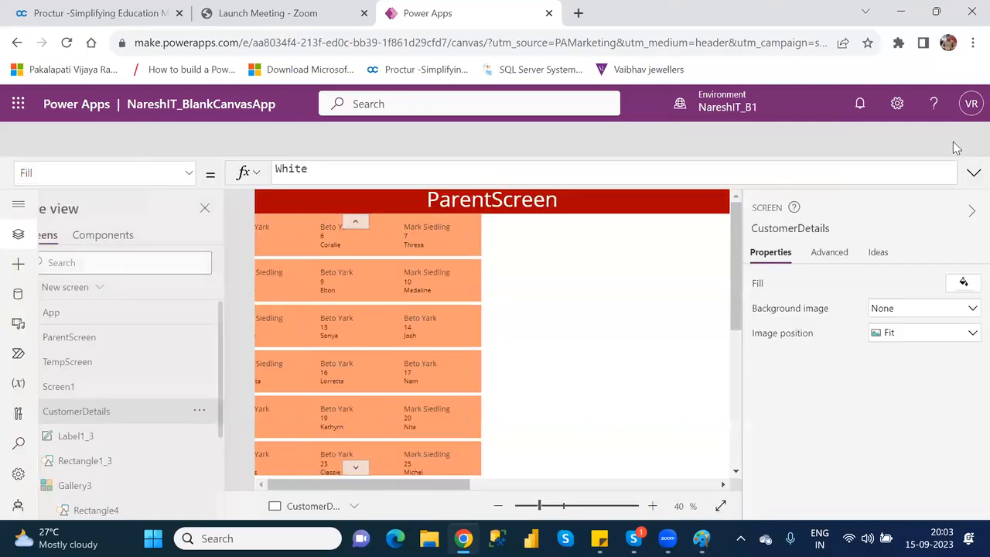
click(643, 380)
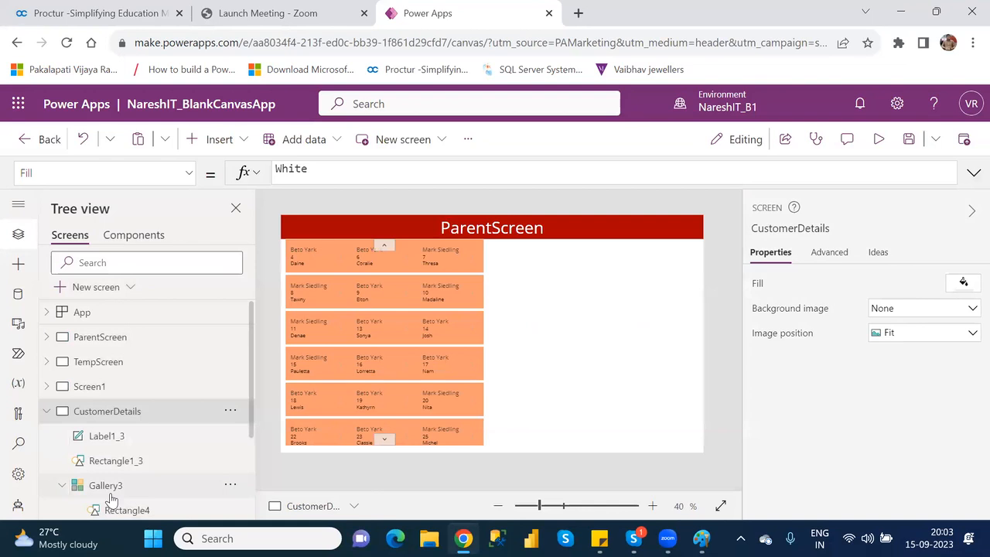
Turn off navigation for the gallery on the CustomerDetails screen and show its scrollbar again
click(110, 494)
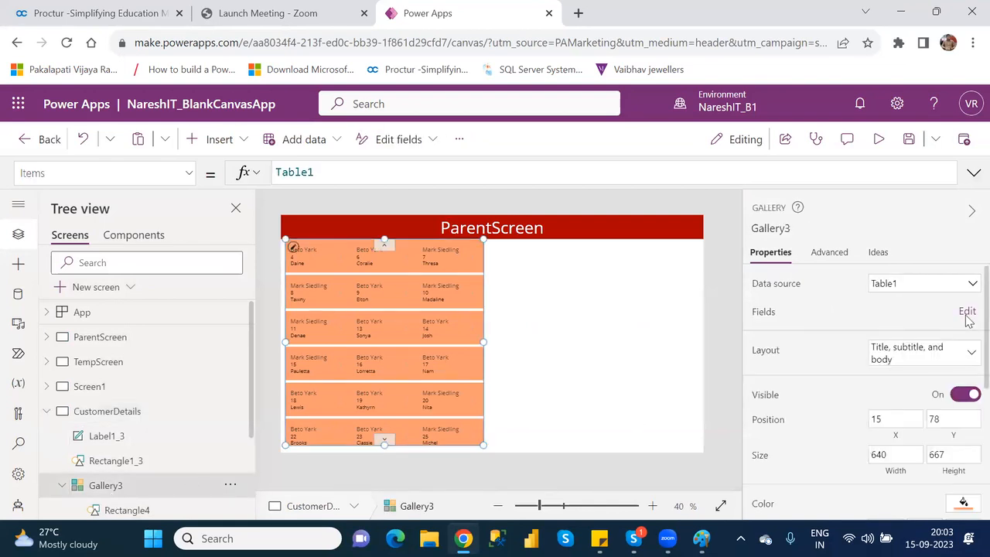
scroll(967, 321, down, 3)
scroll(965, 385, down, 3)
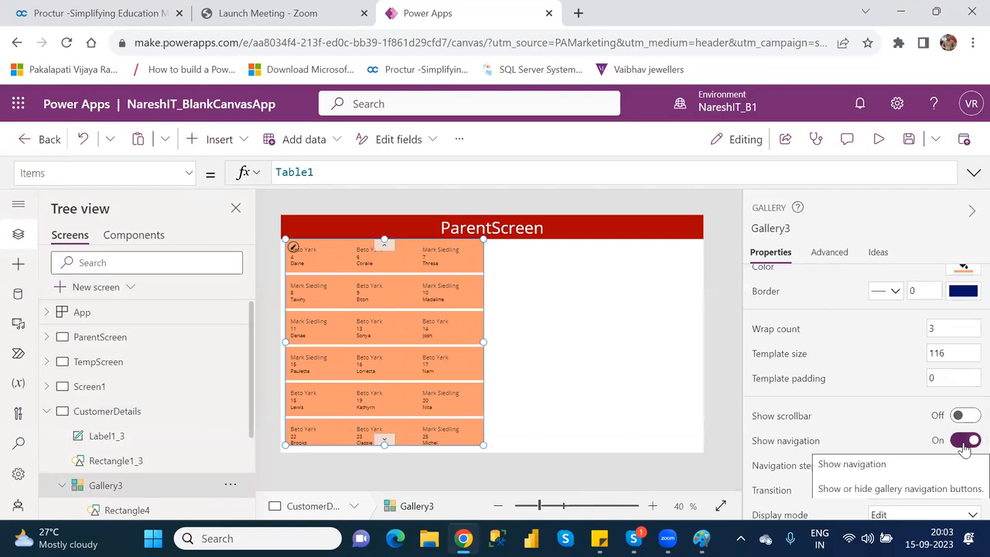
click(966, 441)
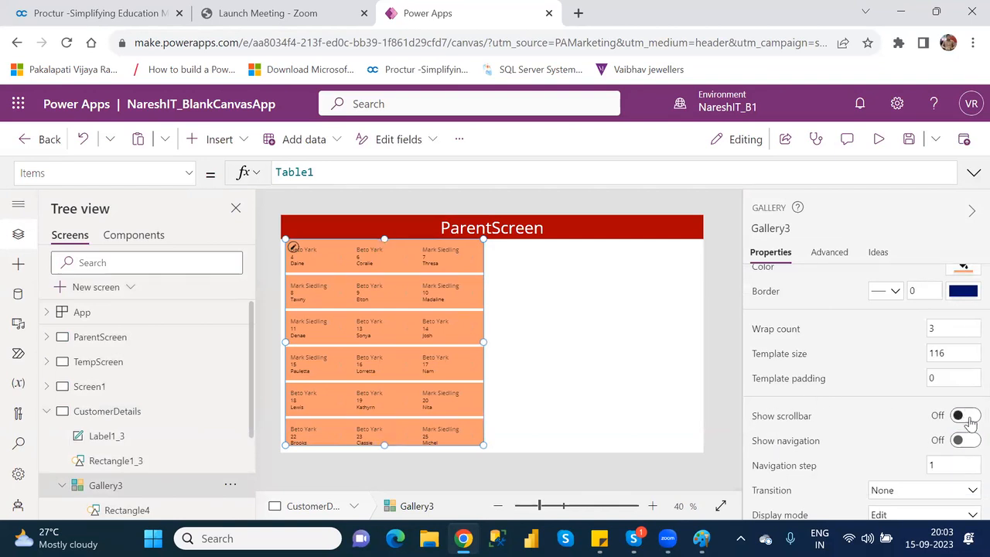
click(969, 420)
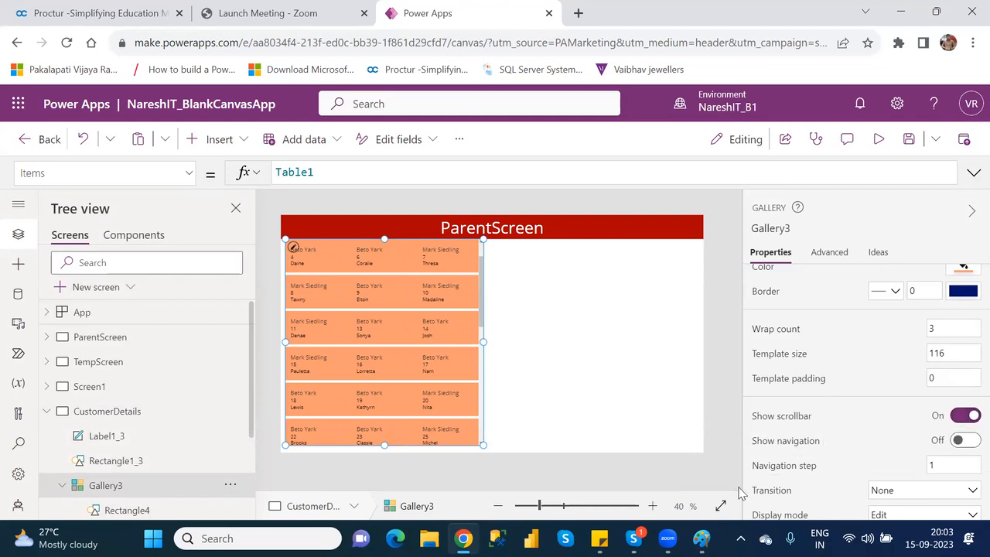
Try a navigation step of 2 while scrolling the gallery, and return the step to 1
click(939, 466)
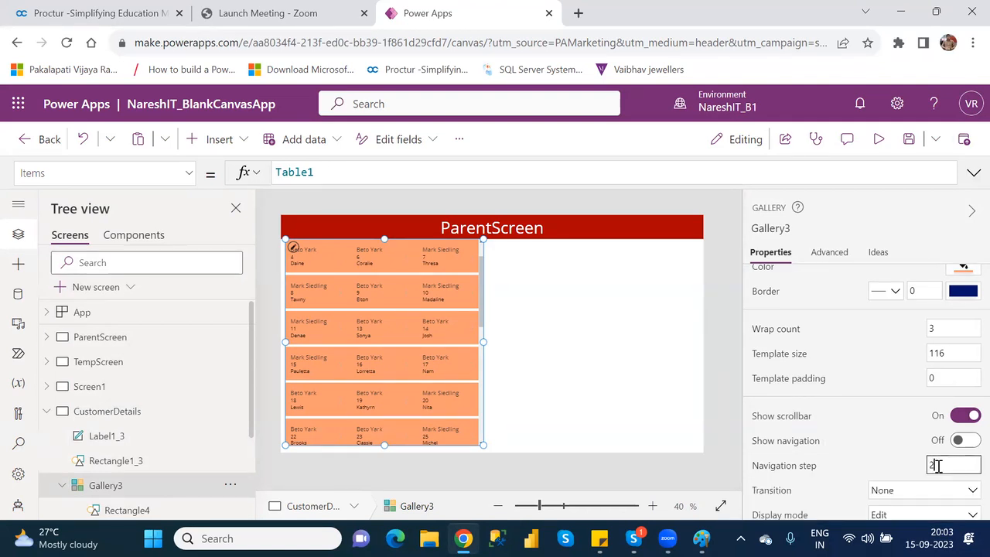
key(BackSpace)
text(2)
drag(480, 300, 484, 261)
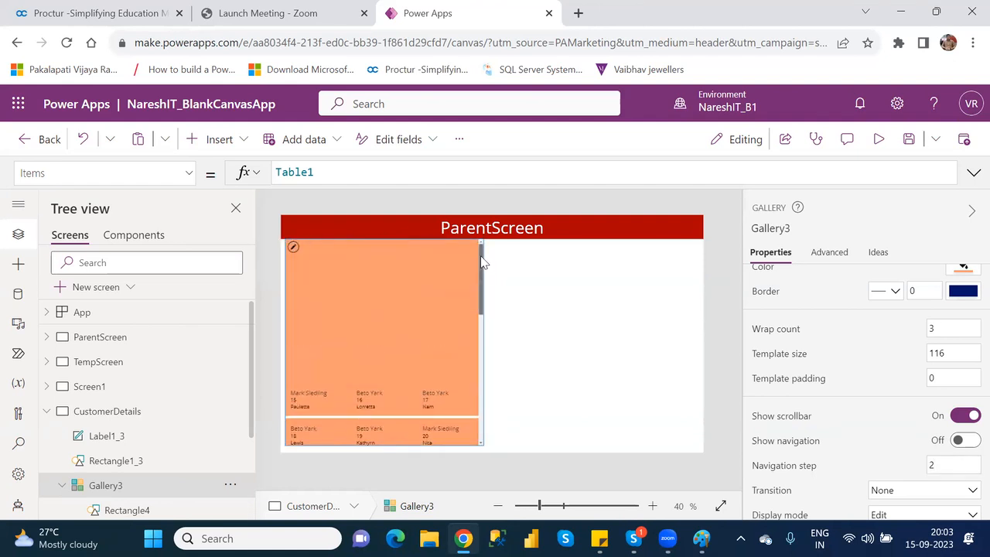
click(941, 465)
text(1)
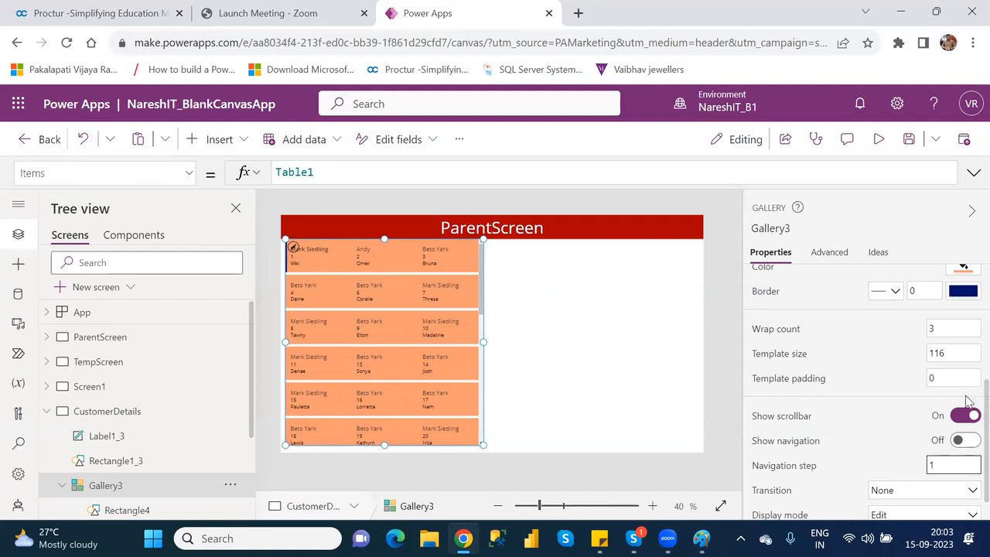
Switch the gallery's display mode to View and back to Edit
scroll(966, 401, down, 1)
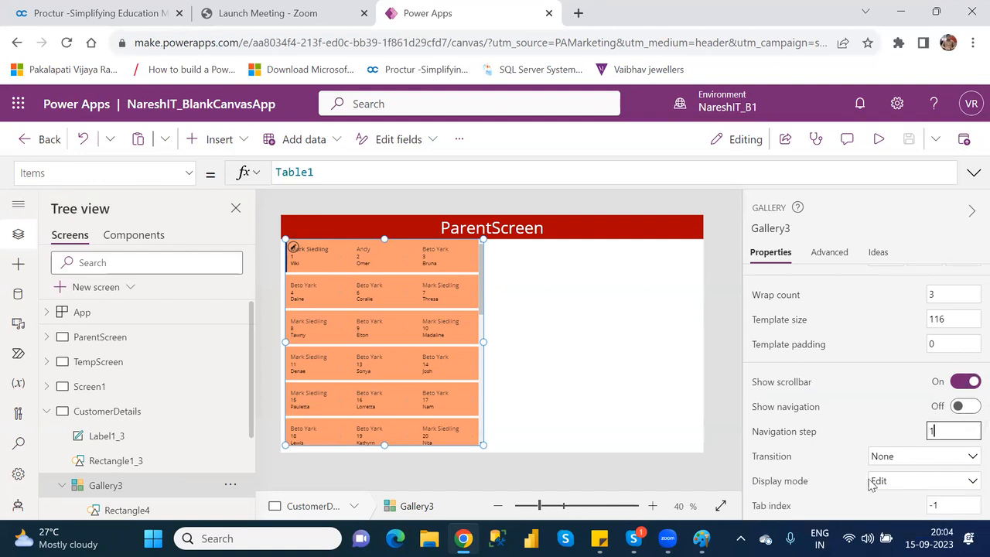
click(907, 484)
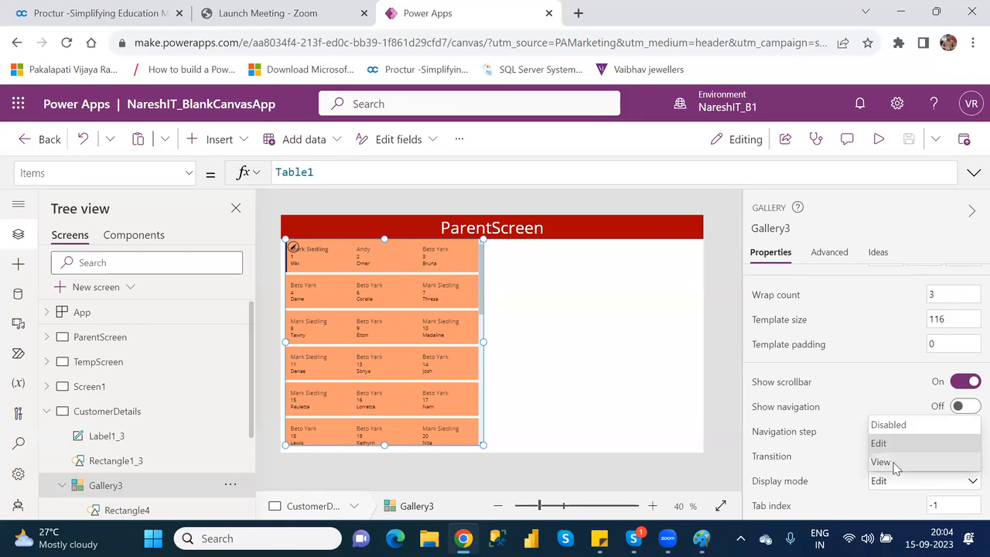
click(895, 464)
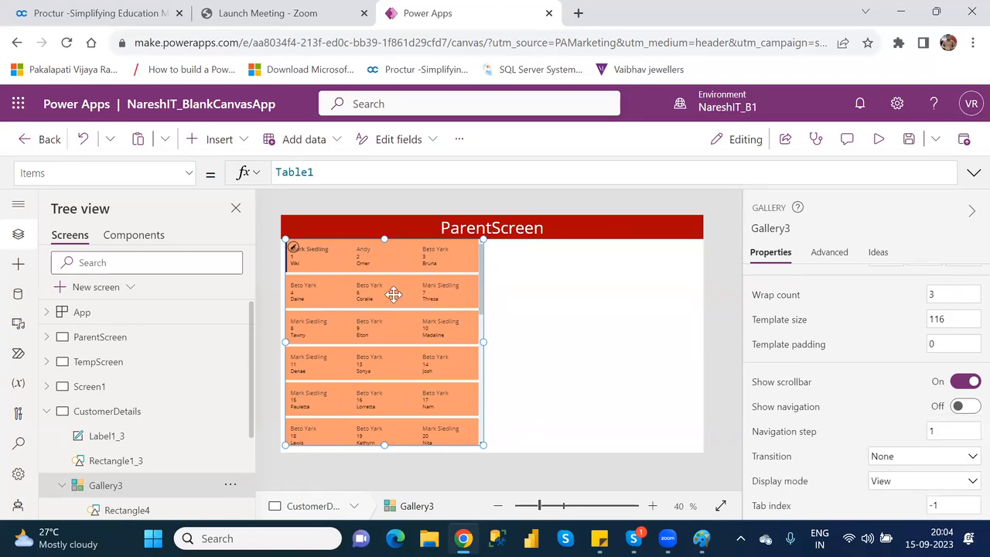
click(903, 481)
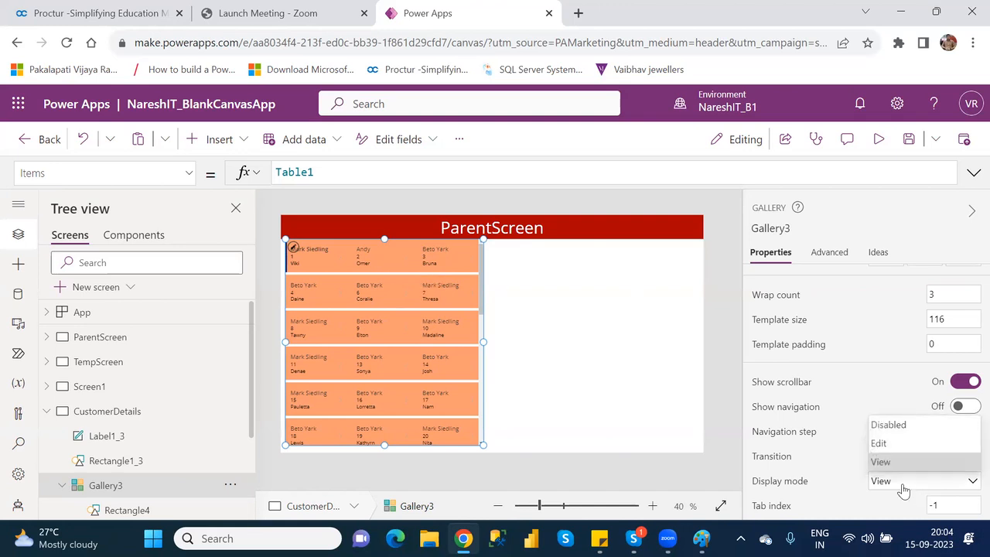
click(889, 441)
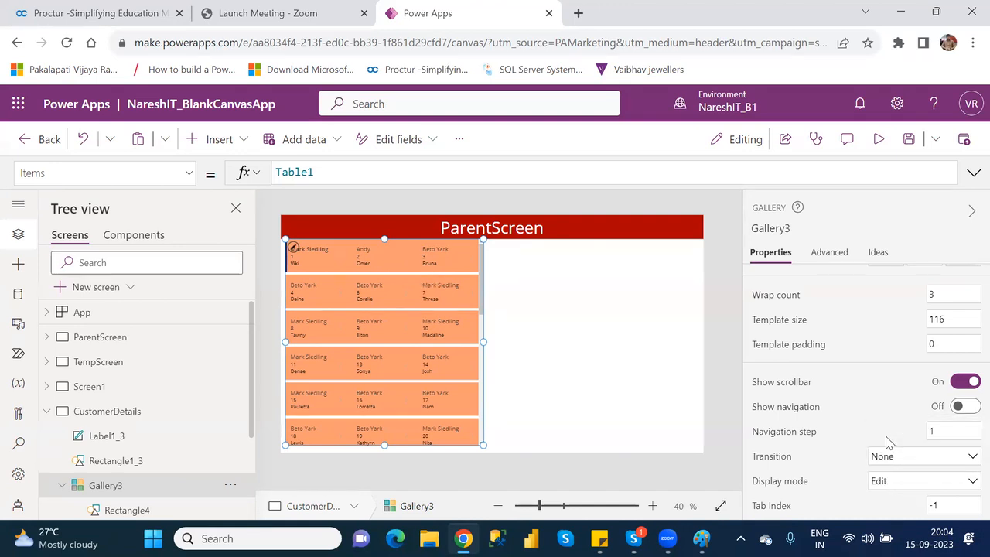
Try a tab index of 2 for the gallery and restore it to -1
click(955, 505)
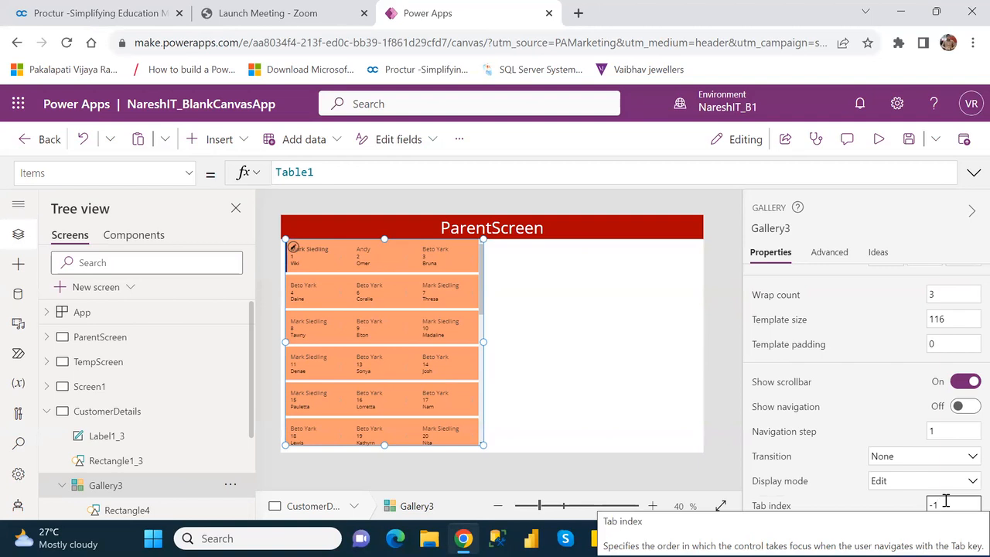
key(BackSpace)
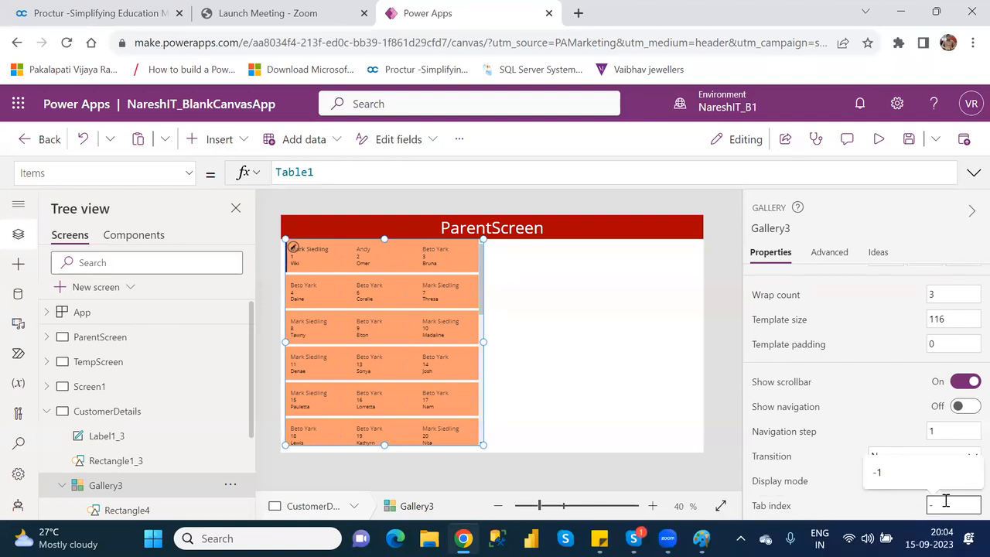
text(2)
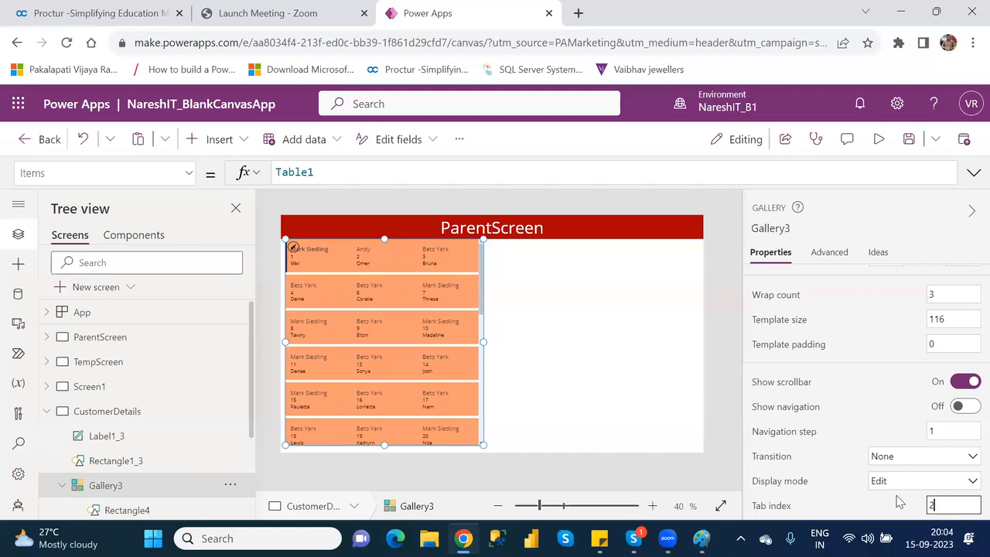
click(939, 503)
key(BackSpace)
text(-1)
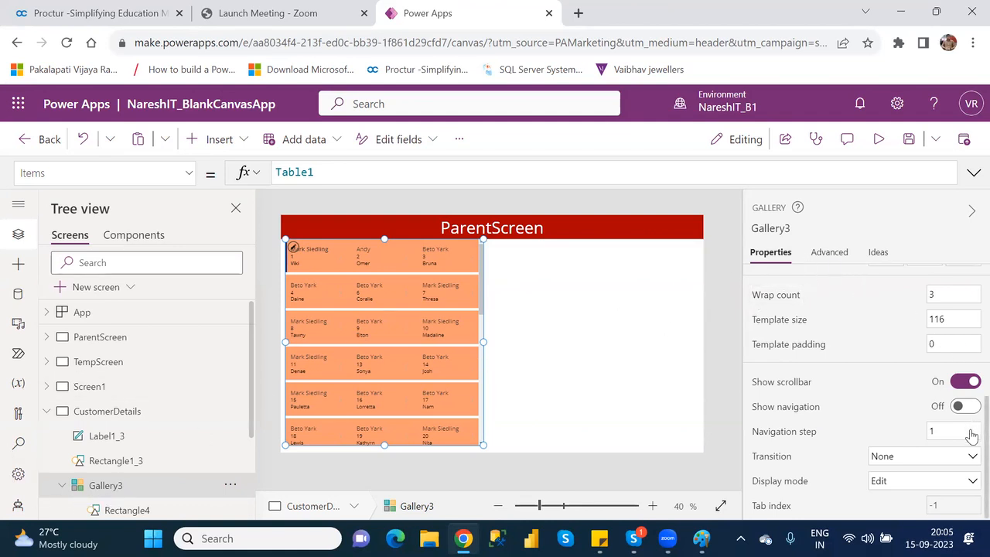
Save the NareshIT_BlankCanvasApp app with the configured customer gallery
scroll(972, 436, up, 5)
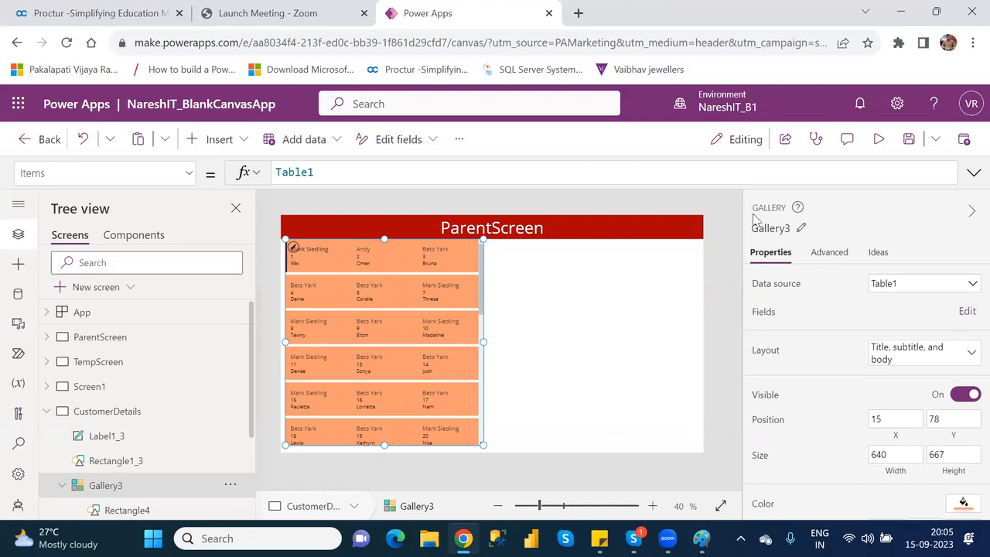
click(909, 141)
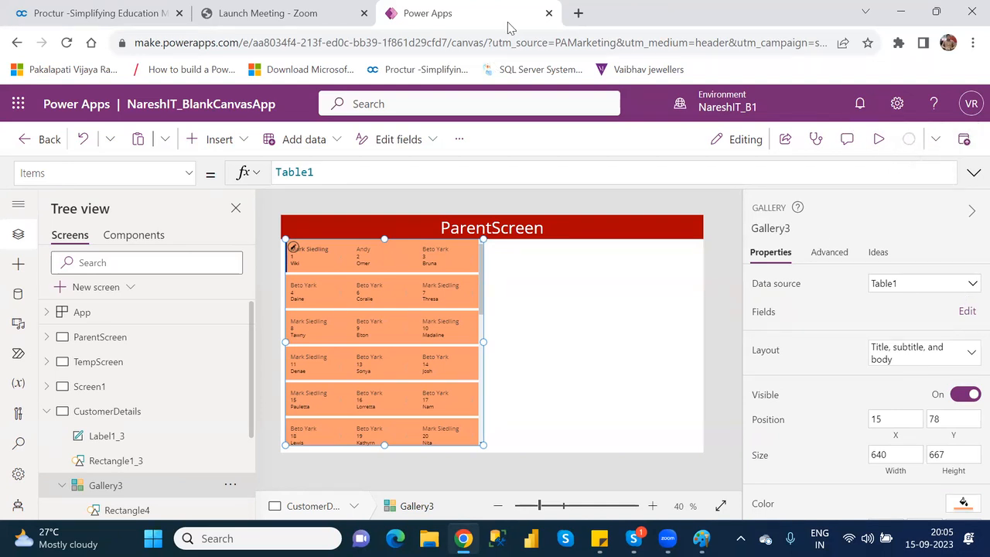